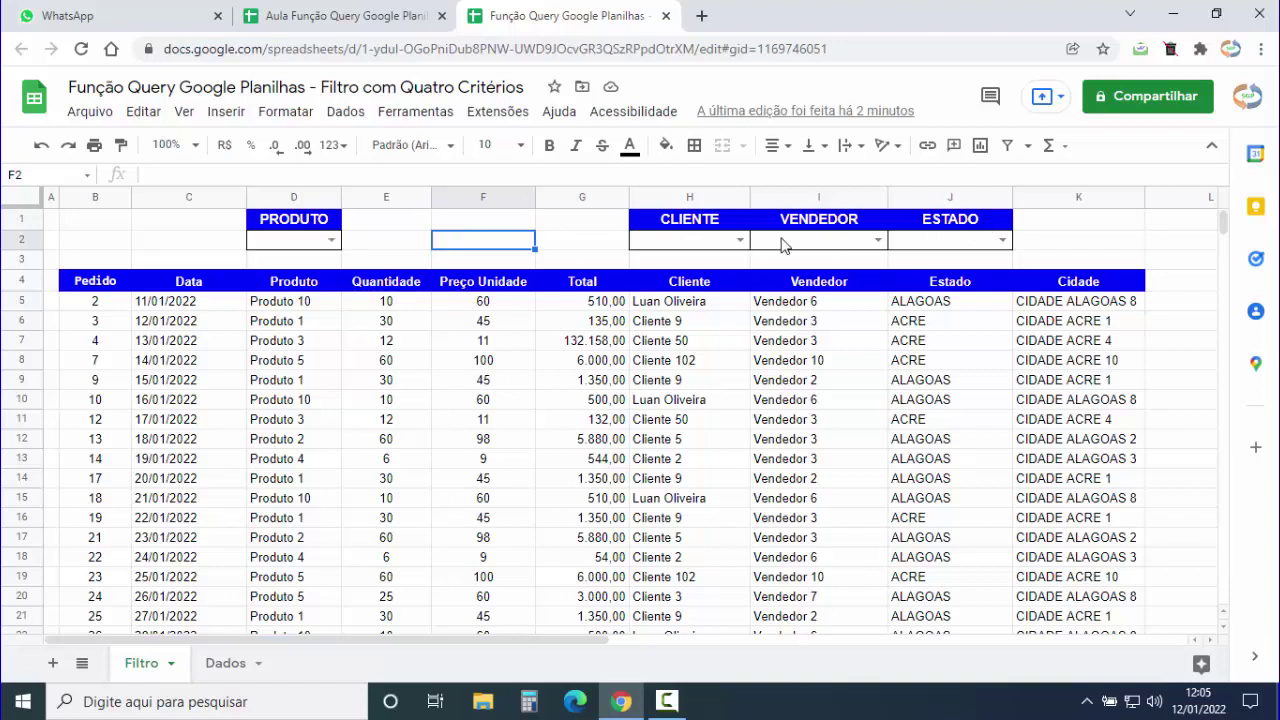
- Filter the orders by product Produto 2, client Cliente 5, seller Vendedor 3 and state ALAGOAS
{"action": "left_click", "coordinate": [331, 240]}
{"action": "left_click", "coordinate": [303, 362]}
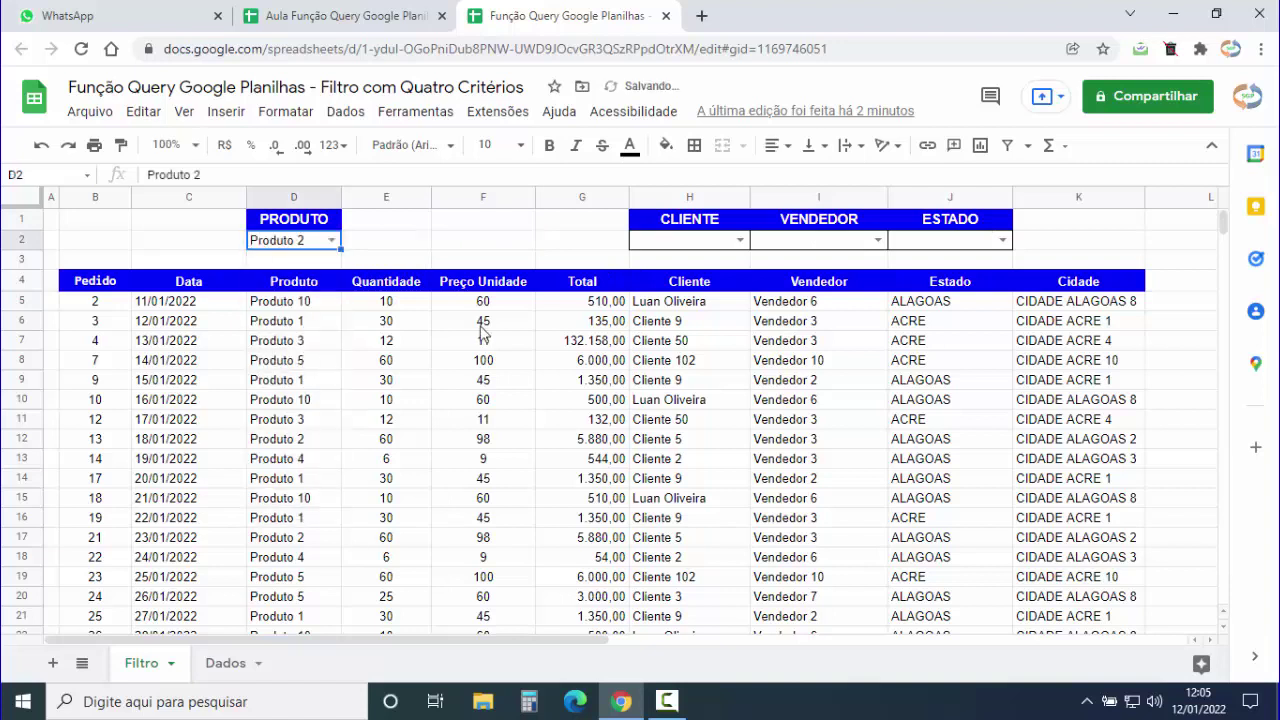
{"action": "left_click", "coordinate": [741, 241]}
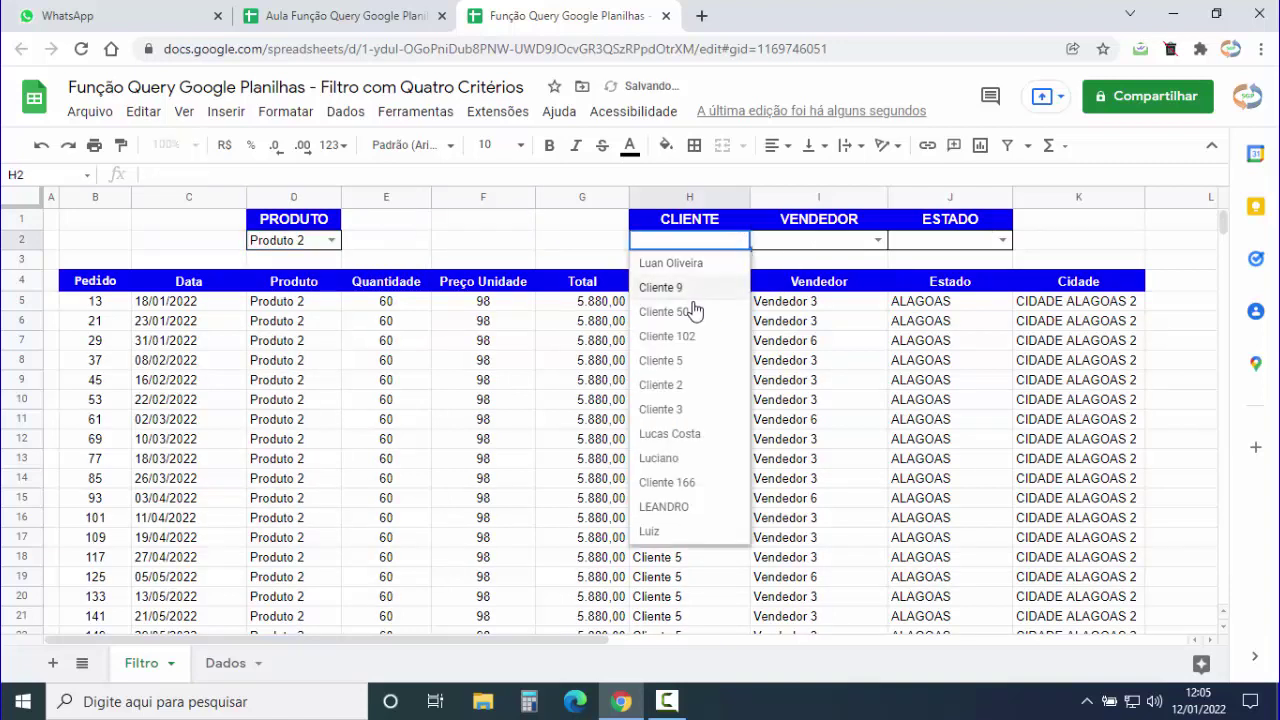
{"action": "left_click", "coordinate": [682, 362]}
{"action": "left_click", "coordinate": [878, 240]}
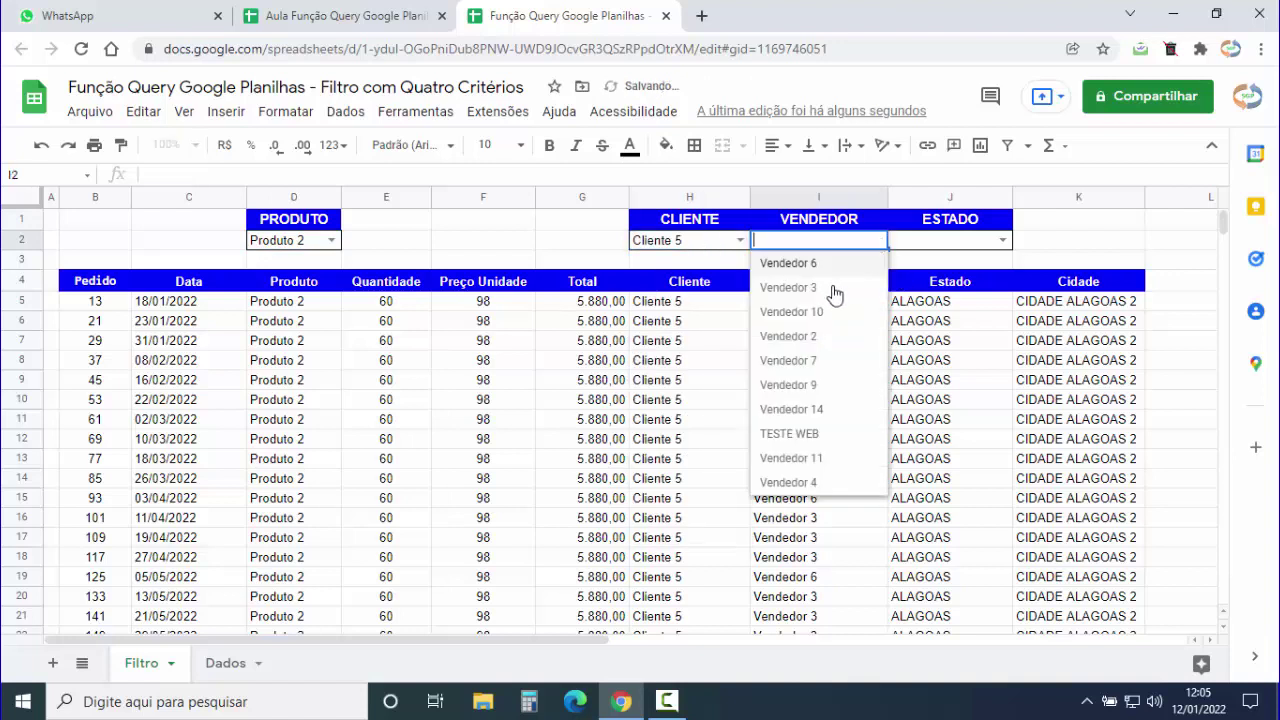
{"action": "left_click", "coordinate": [830, 296]}
{"action": "left_click", "coordinate": [1002, 240]}
{"action": "left_click", "coordinate": [955, 265]}
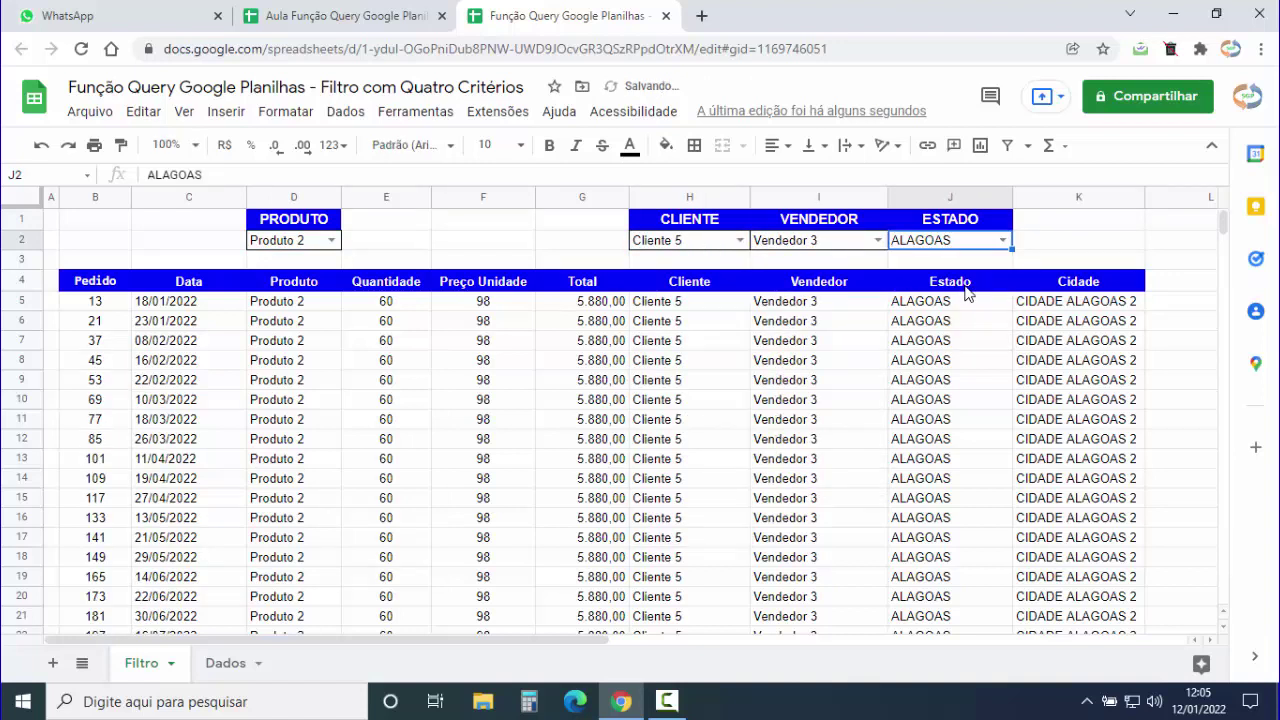
- Clear the state, seller, client and product filter cells
{"action": "key", "text": "Delete"}
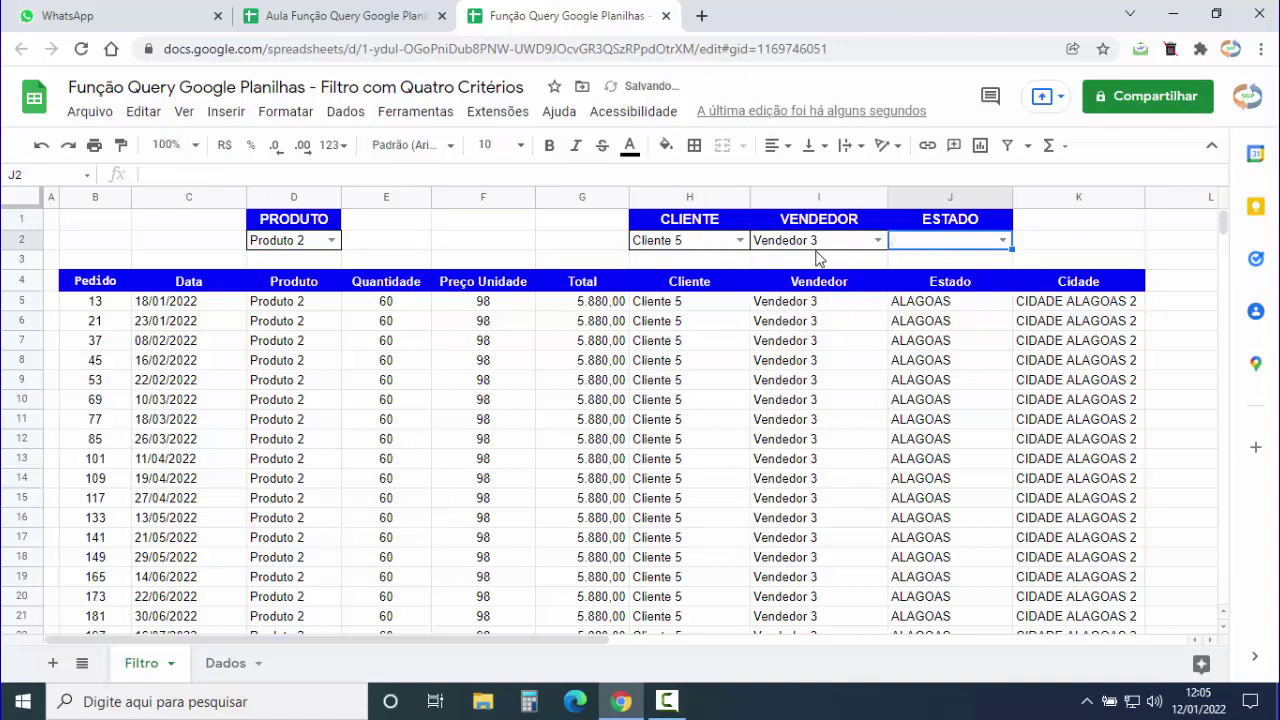
{"action": "key", "text": "Left"}
{"action": "key", "text": "Delete"}
{"action": "key", "text": "Left"}
{"action": "key", "text": "Delete"}
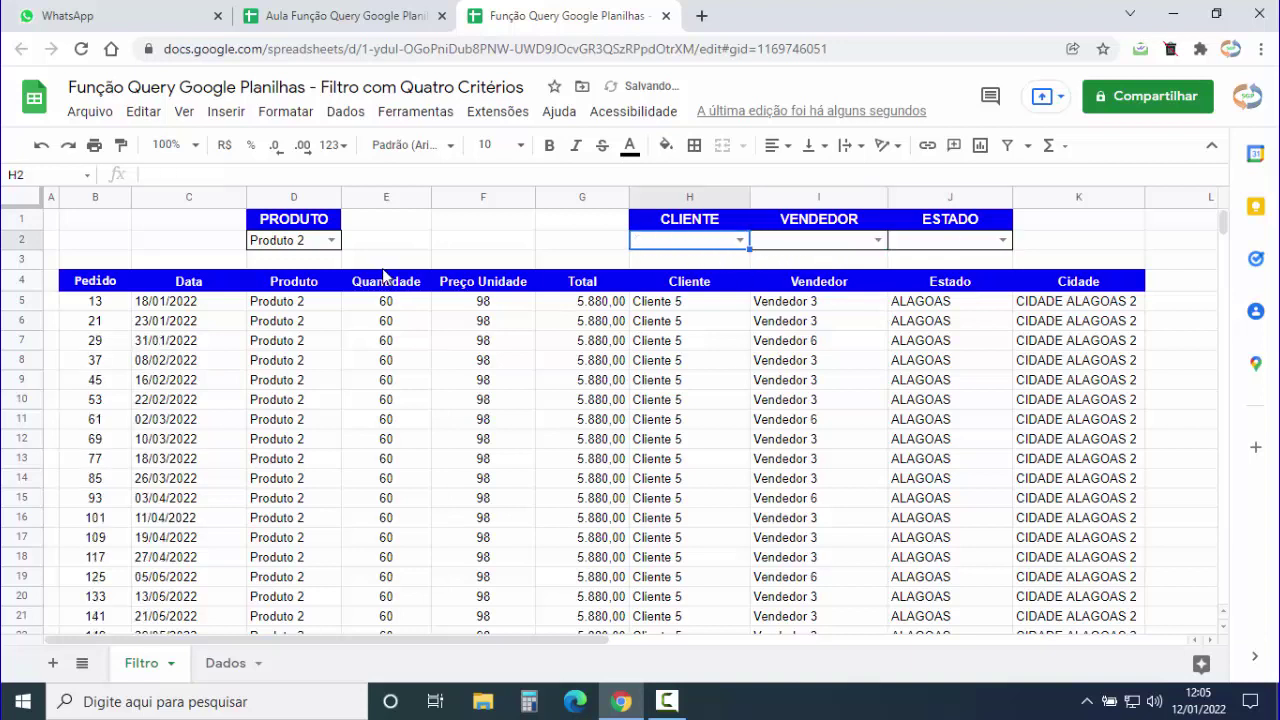
{"action": "left_click", "coordinate": [325, 250]}
{"action": "key", "text": "Delete"}
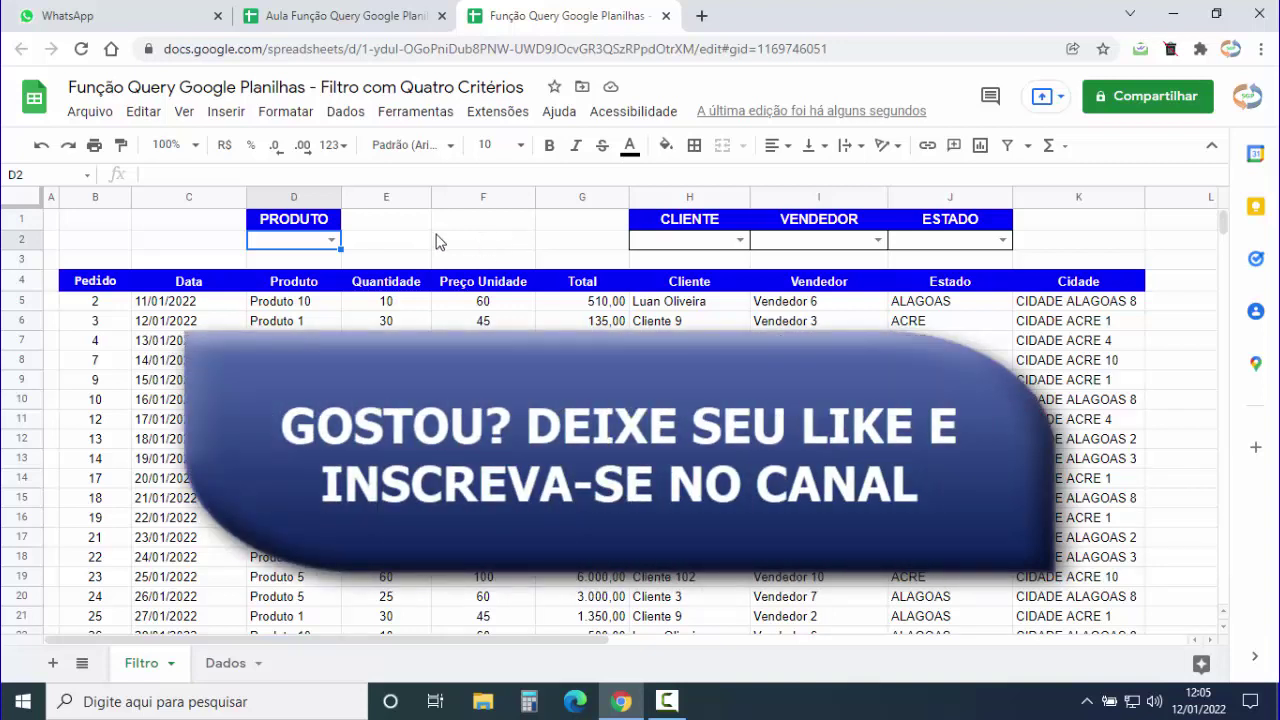
- Switch to the lesson spreadsheet and review its filter header cells and the source table on the Dados sheet
{"action": "left_click", "coordinate": [327, 6]}
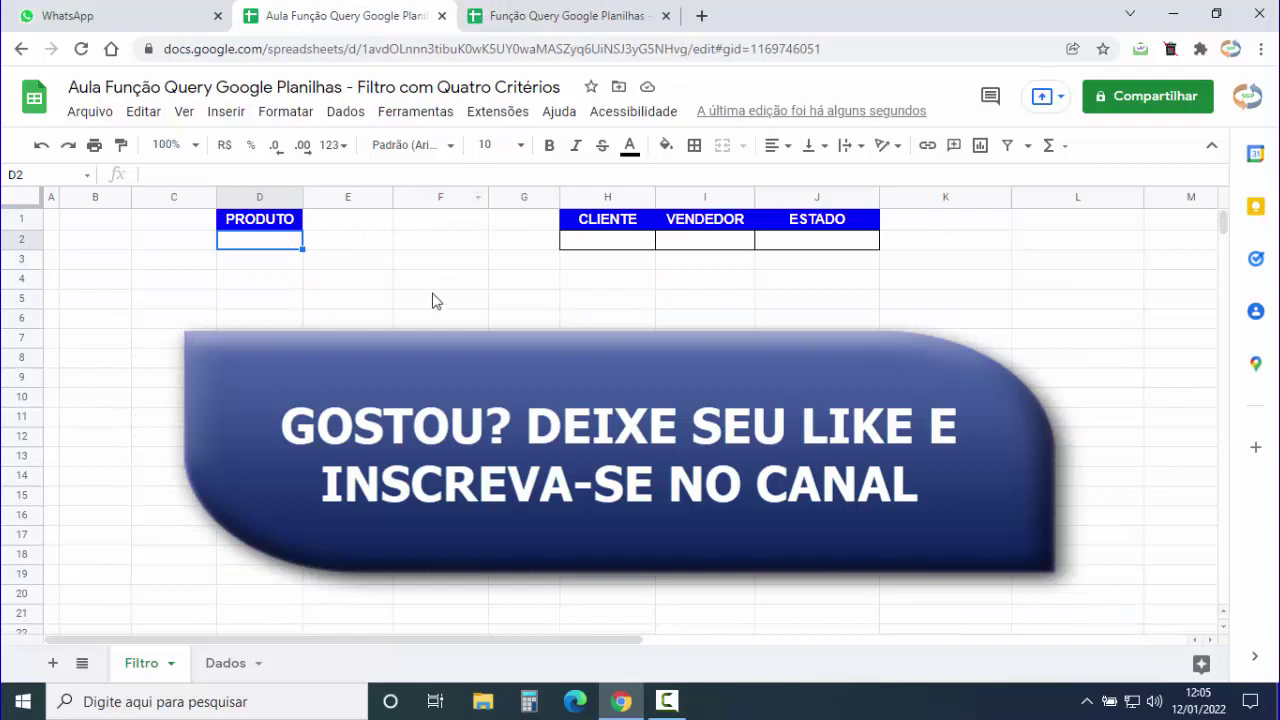
{"action": "left_click", "coordinate": [259, 357]}
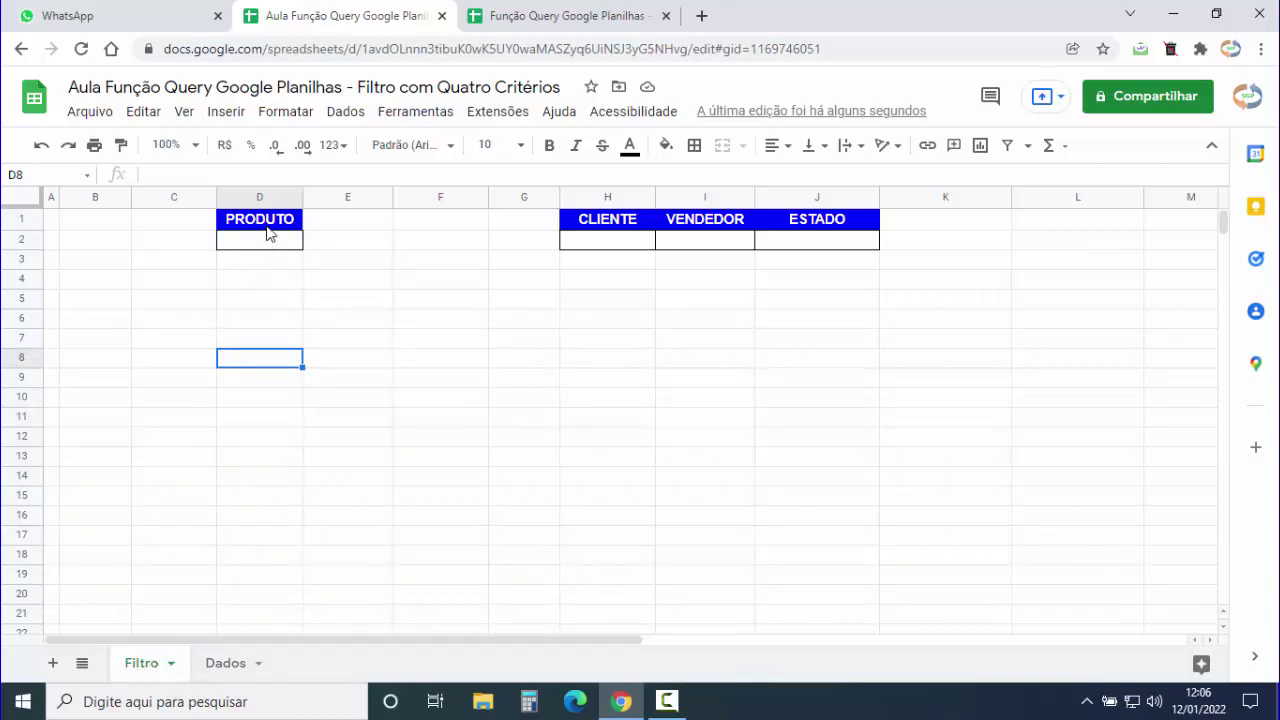
{"action": "left_click_drag", "start_coordinate": [267, 226], "coordinate": [780, 243]}
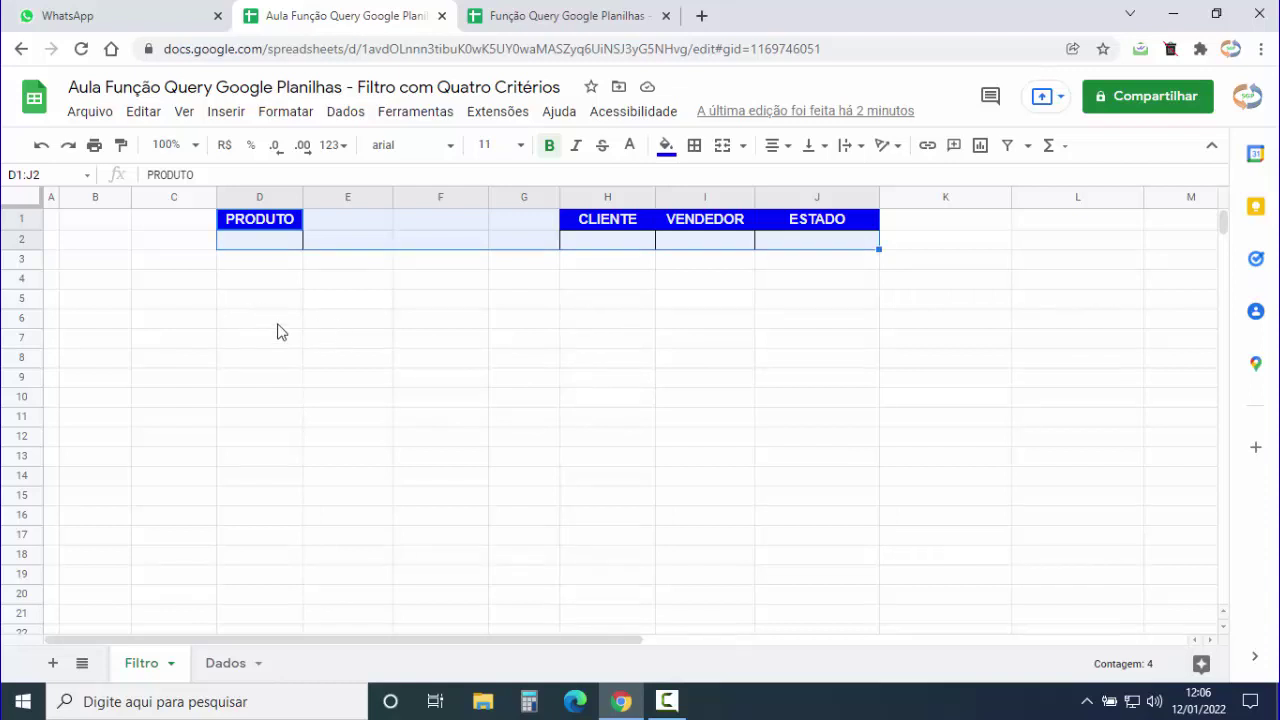
{"action": "left_click", "coordinate": [230, 664]}
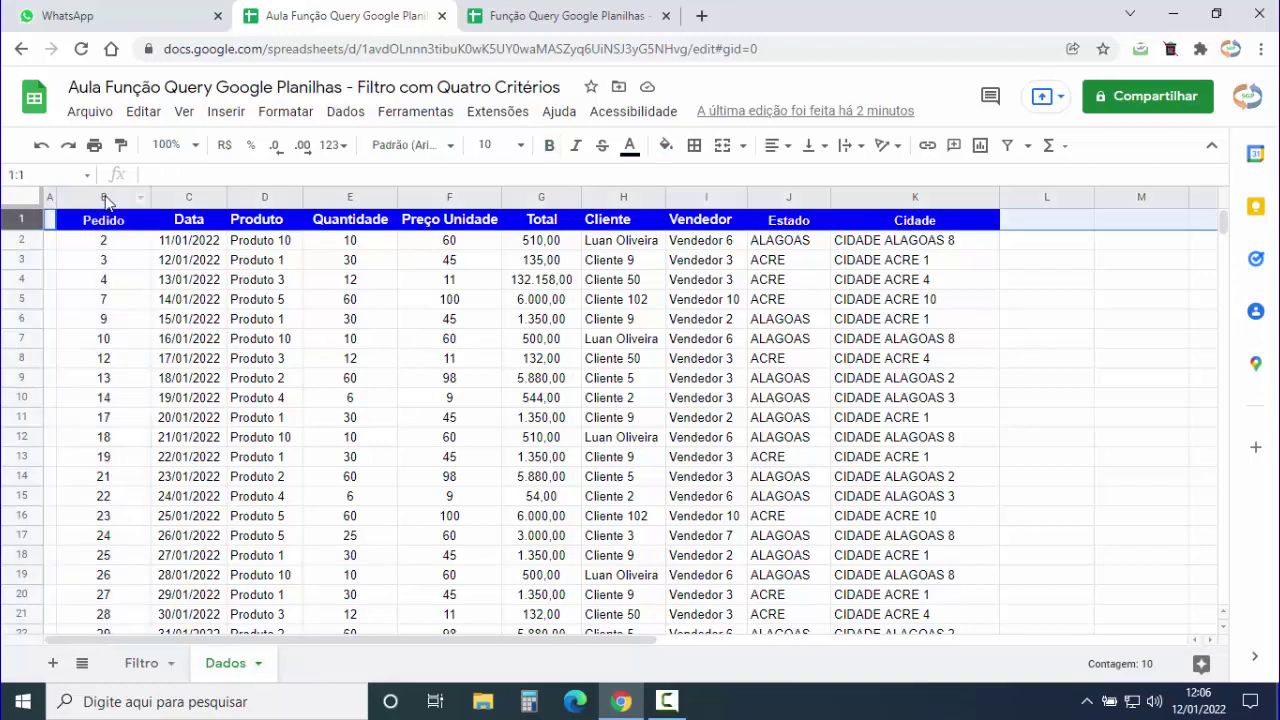
{"action": "left_click", "coordinate": [138, 665]}
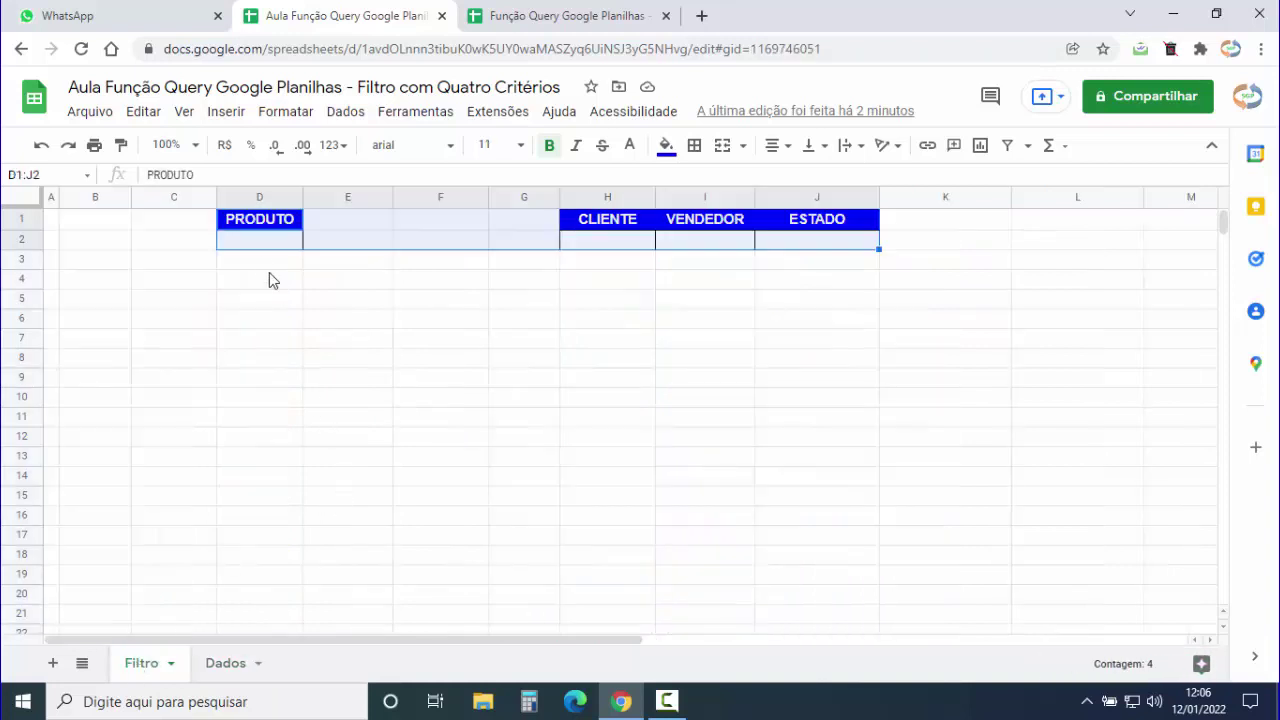
- Set up data validation for the product filter cell D2 with list from a range as the criterion
{"action": "left_click", "coordinate": [260, 245]}
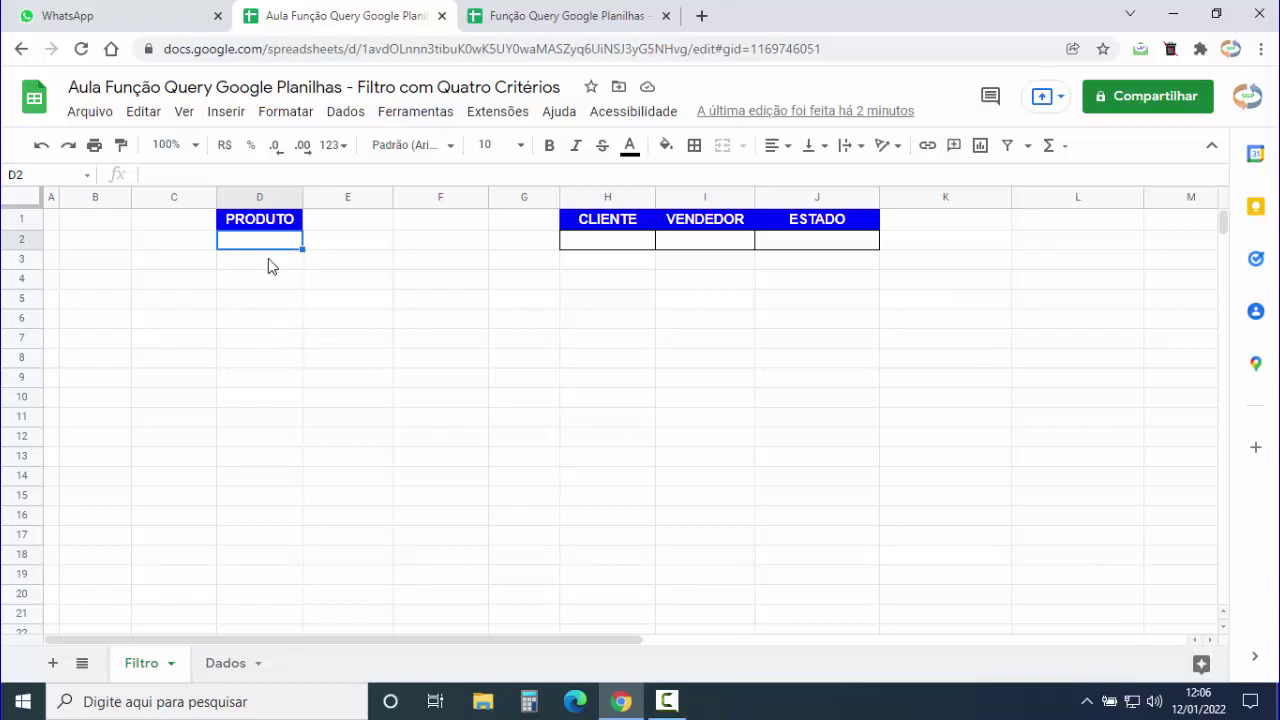
{"action": "left_click", "coordinate": [347, 113]}
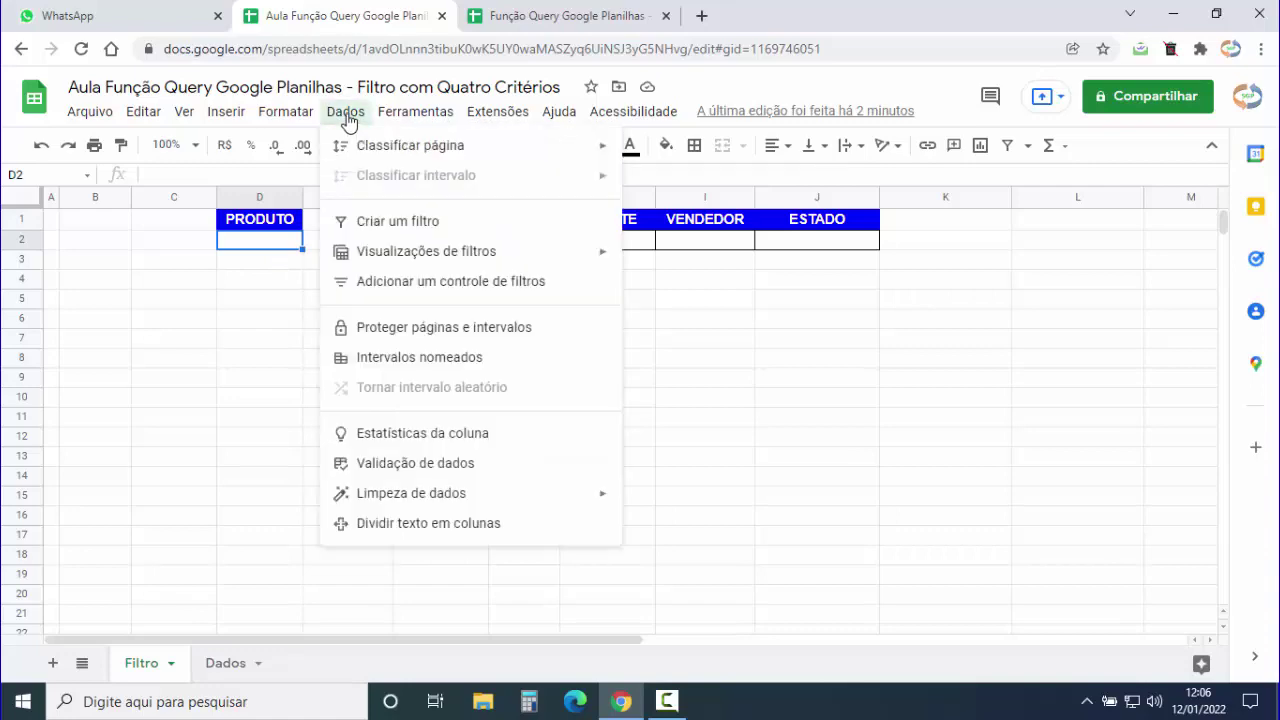
{"action": "left_click", "coordinate": [405, 465]}
{"action": "left_click", "coordinate": [600, 317]}
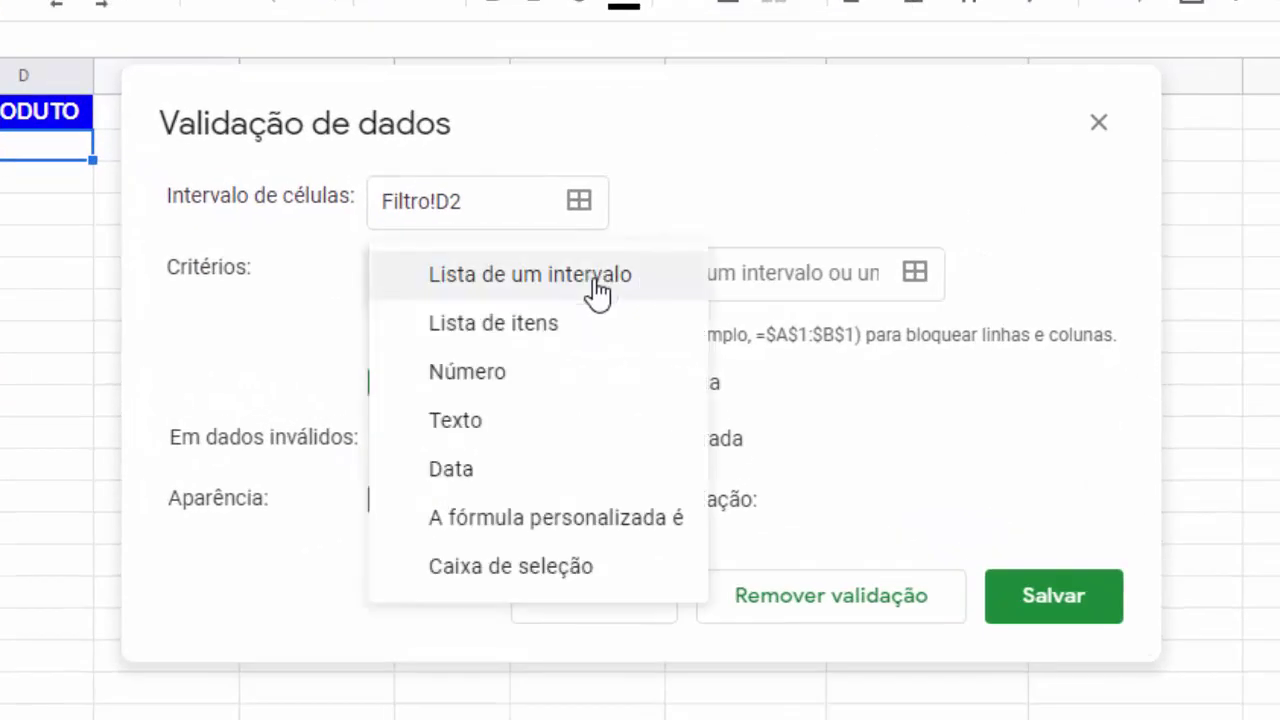
{"action": "left_click", "coordinate": [528, 280]}
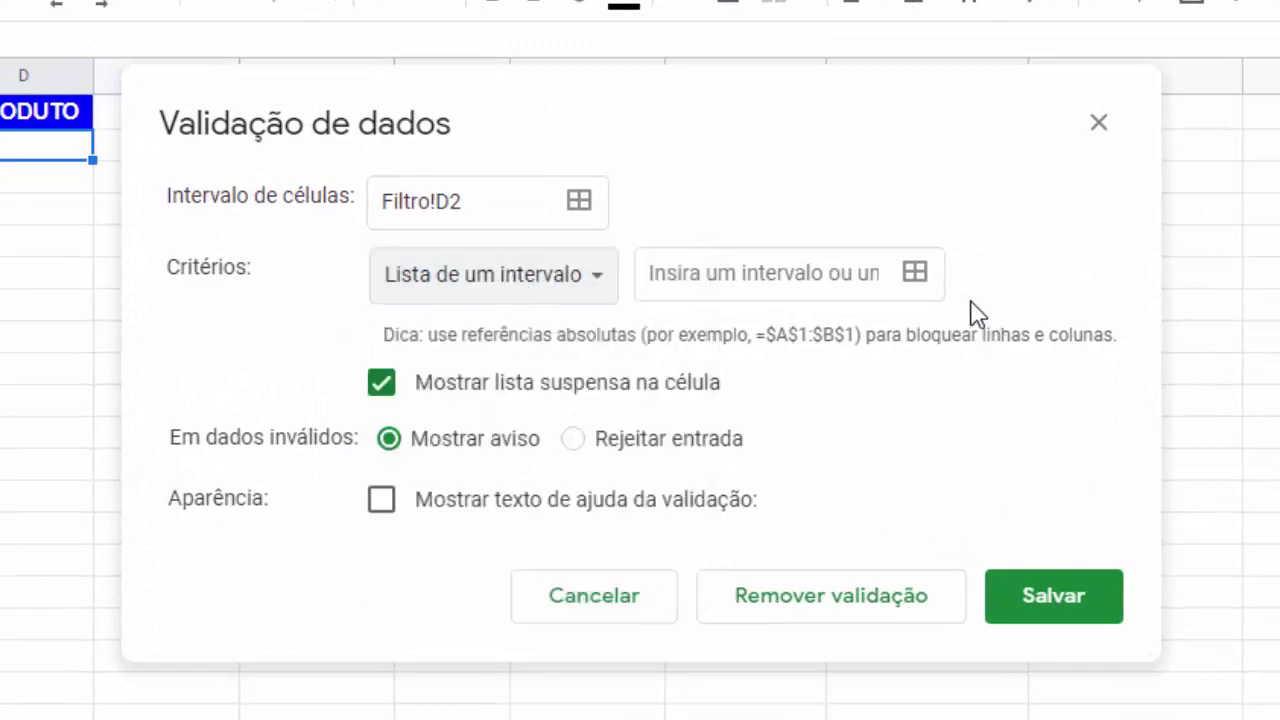
- Use the product column range Dados!D2:D1000 as the validation list source and save the rule
{"action": "left_click", "coordinate": [915, 273]}
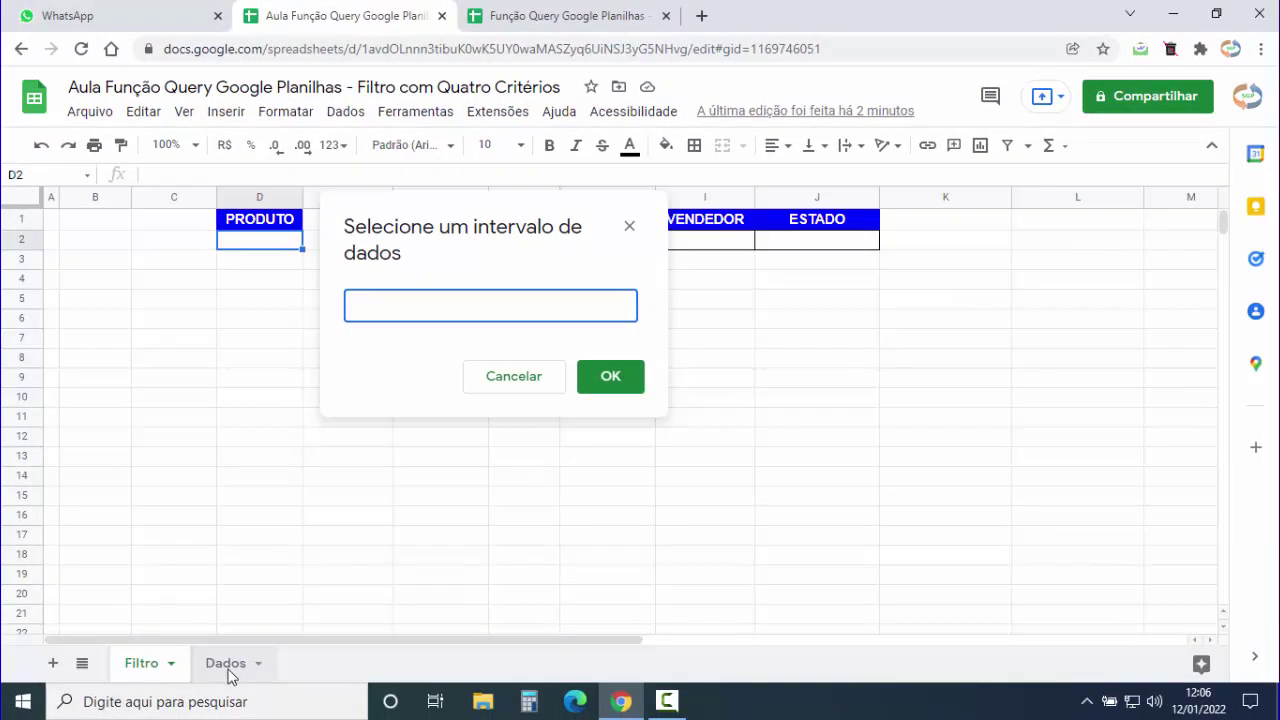
{"action": "left_click", "coordinate": [226, 664]}
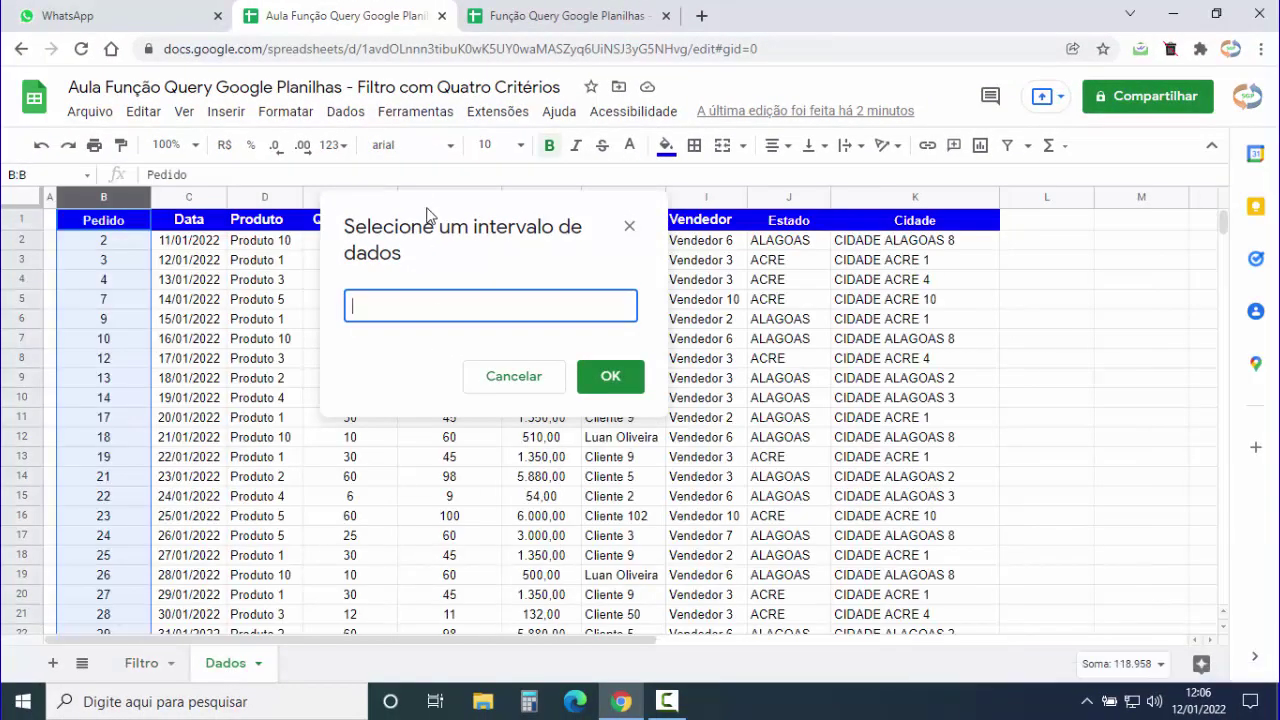
{"action": "left_click_drag", "start_coordinate": [398, 215], "coordinate": [495, 217]}
{"action": "left_click", "coordinate": [268, 242]}
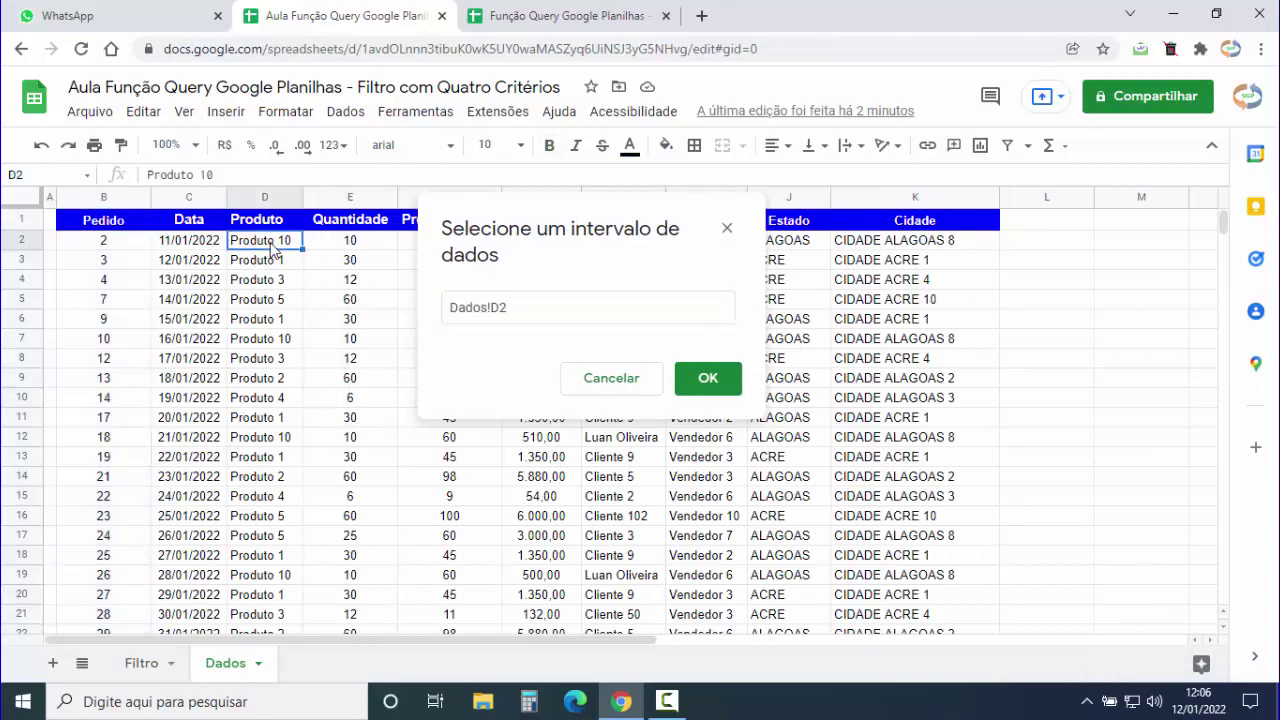
{"action": "key", "text": "ctrl+shift+Down"}
{"action": "key", "text": "ctrl+shift+Down"}
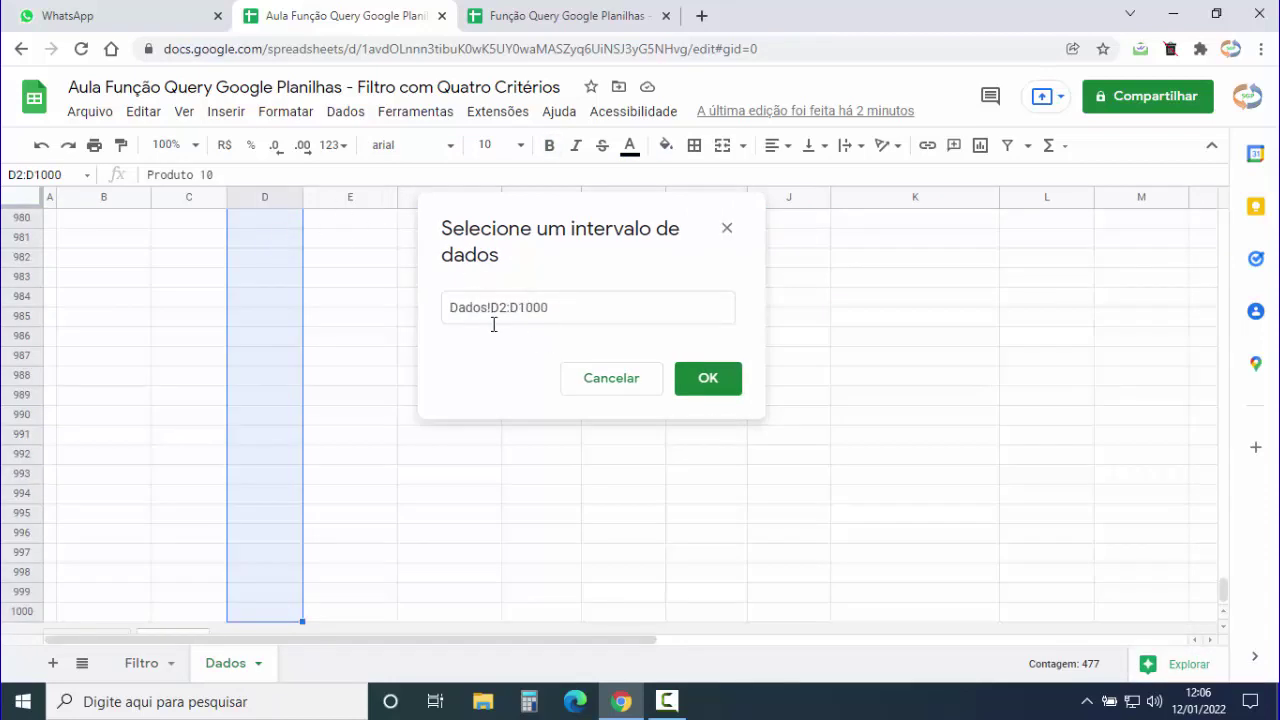
{"action": "left_click", "coordinate": [709, 389]}
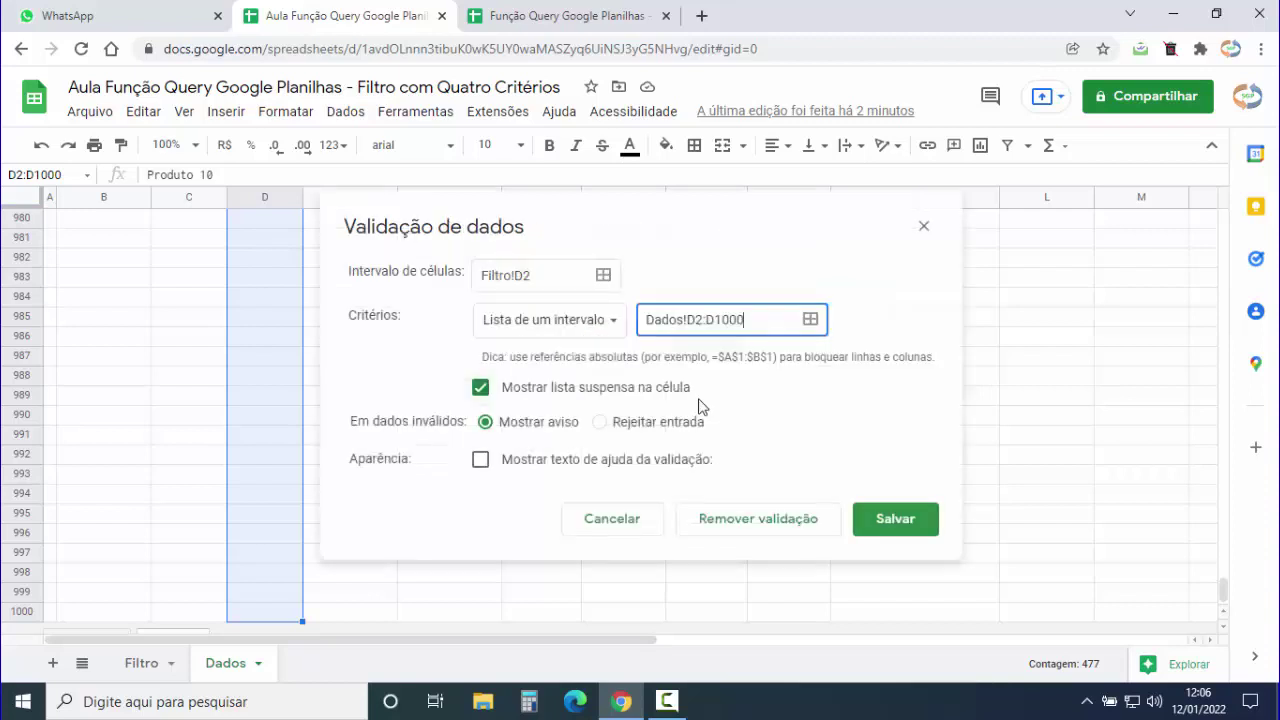
{"action": "left_click", "coordinate": [897, 527]}
- Return to the Filtro sheet and choose Produto 2 from the product filter's dropdown list
{"action": "left_click", "coordinate": [254, 396]}
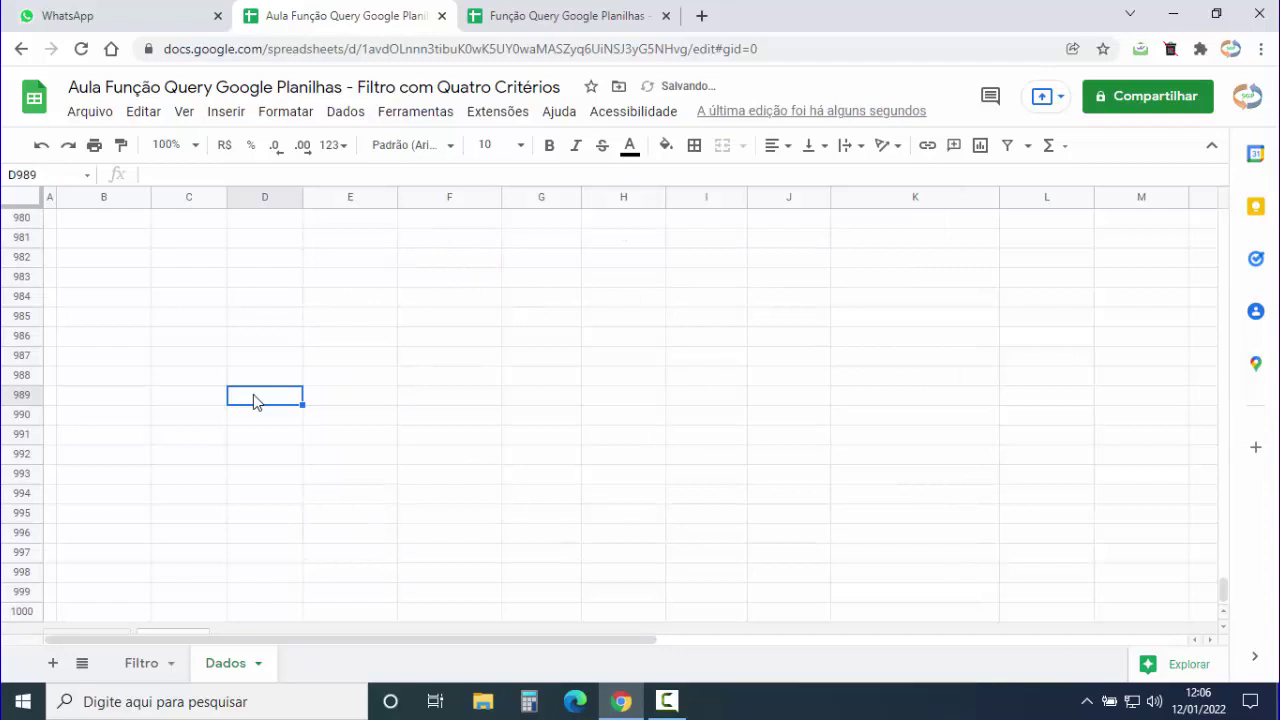
{"action": "key", "text": "ctrl+Up"}
{"action": "key", "text": "ctrl+Up"}
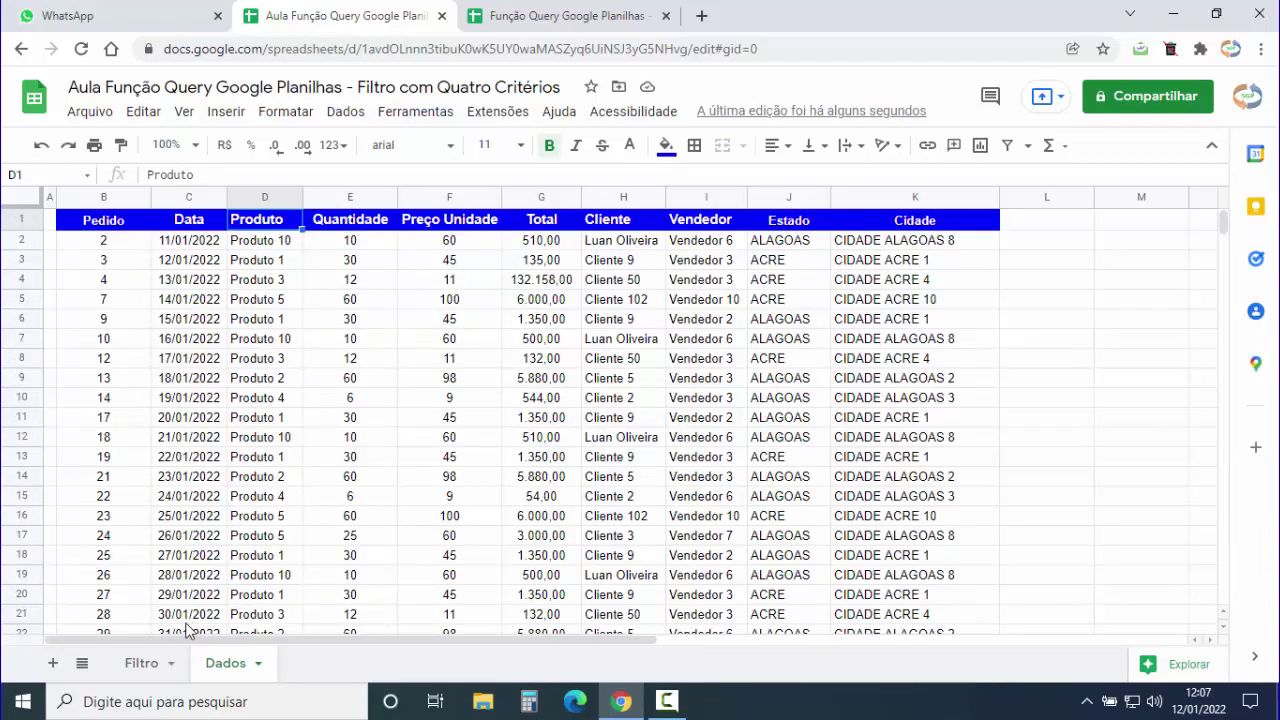
{"action": "left_click", "coordinate": [145, 663]}
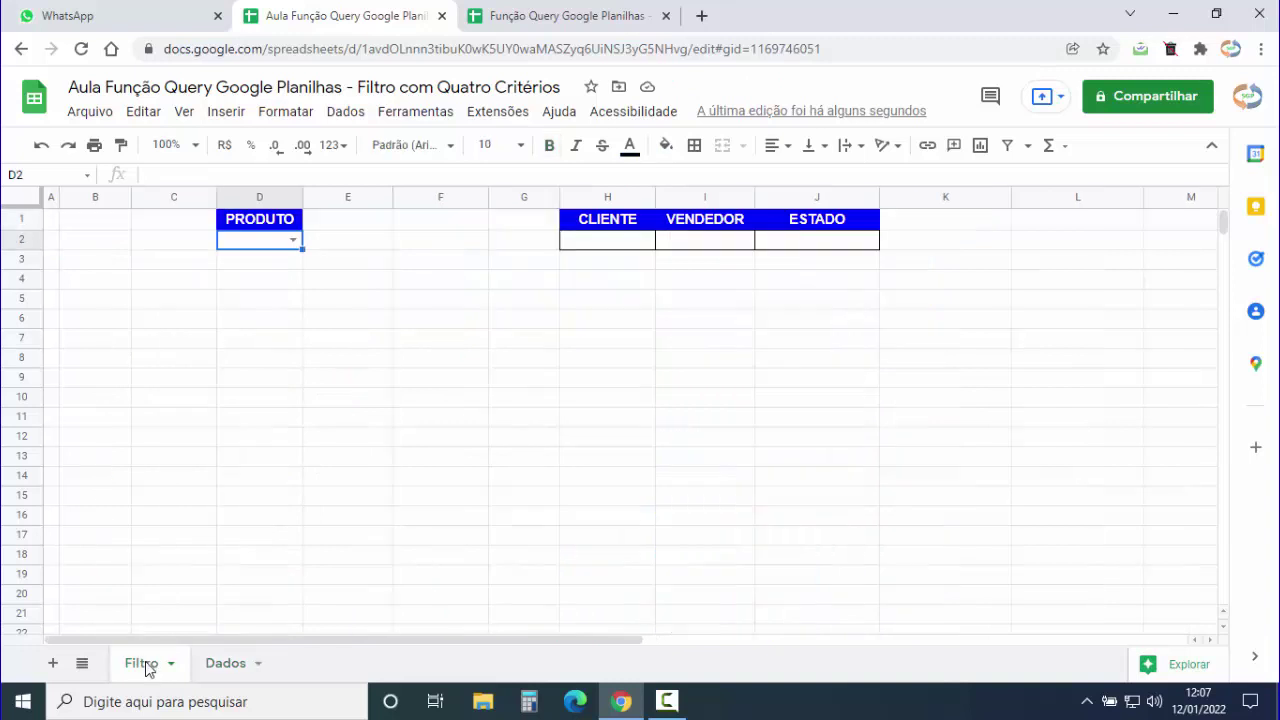
{"action": "left_click", "coordinate": [292, 242]}
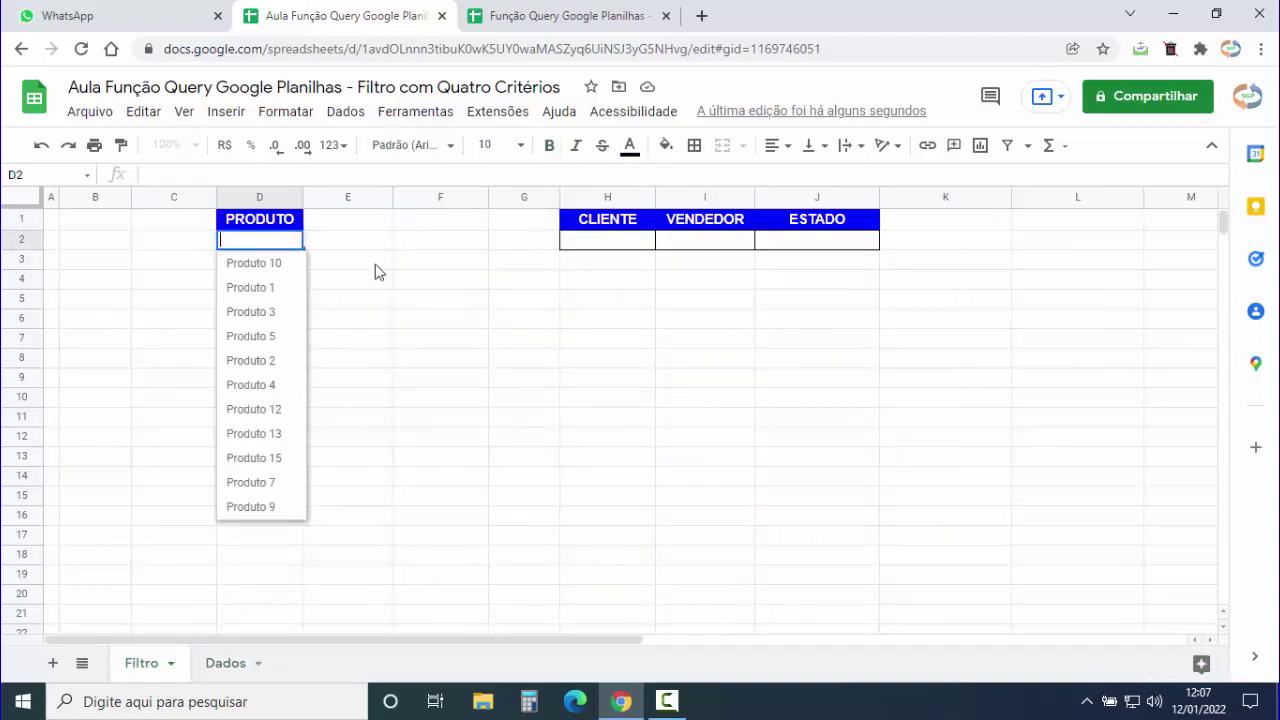
{"action": "left_click", "coordinate": [359, 347]}
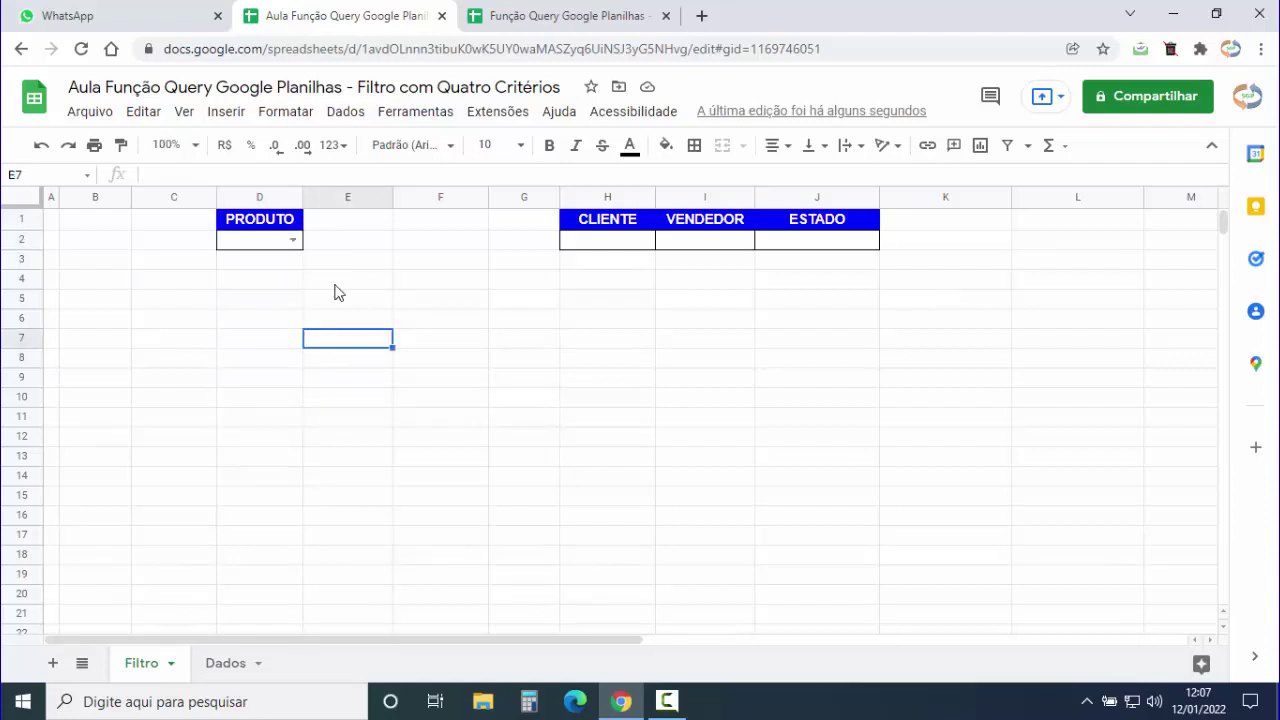
{"action": "left_click", "coordinate": [296, 242]}
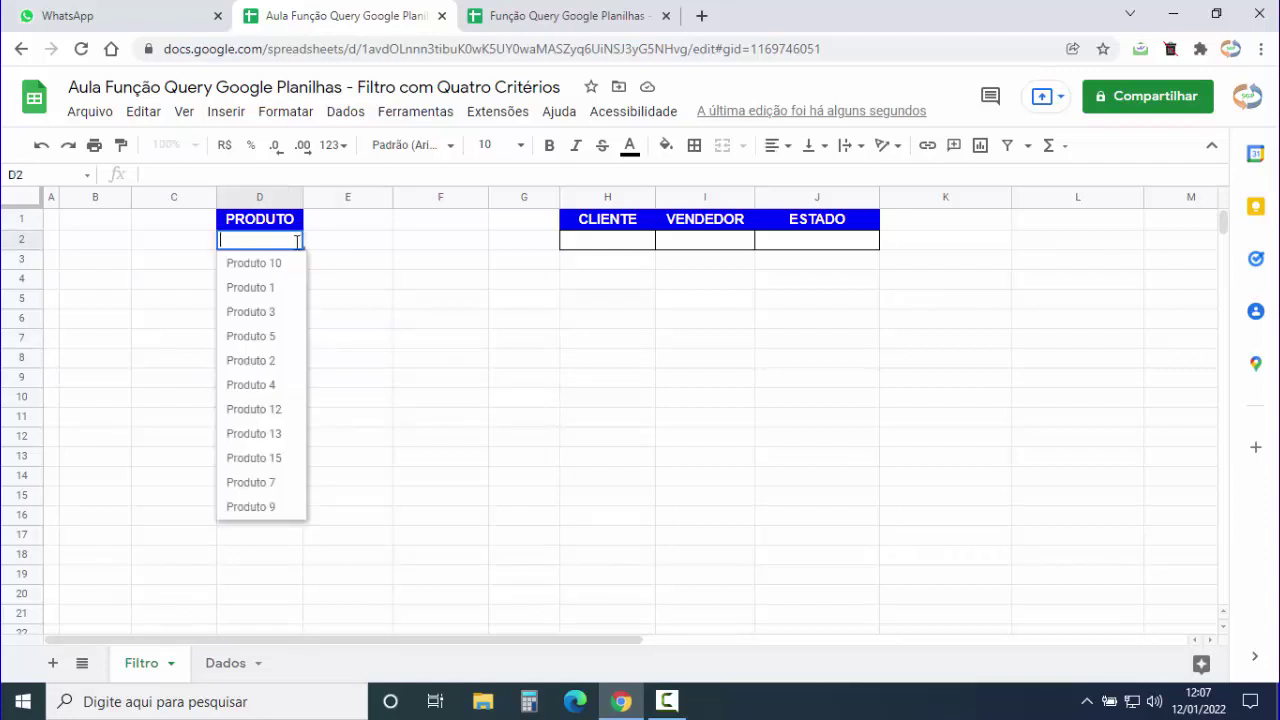
{"action": "left_click", "coordinate": [272, 362]}
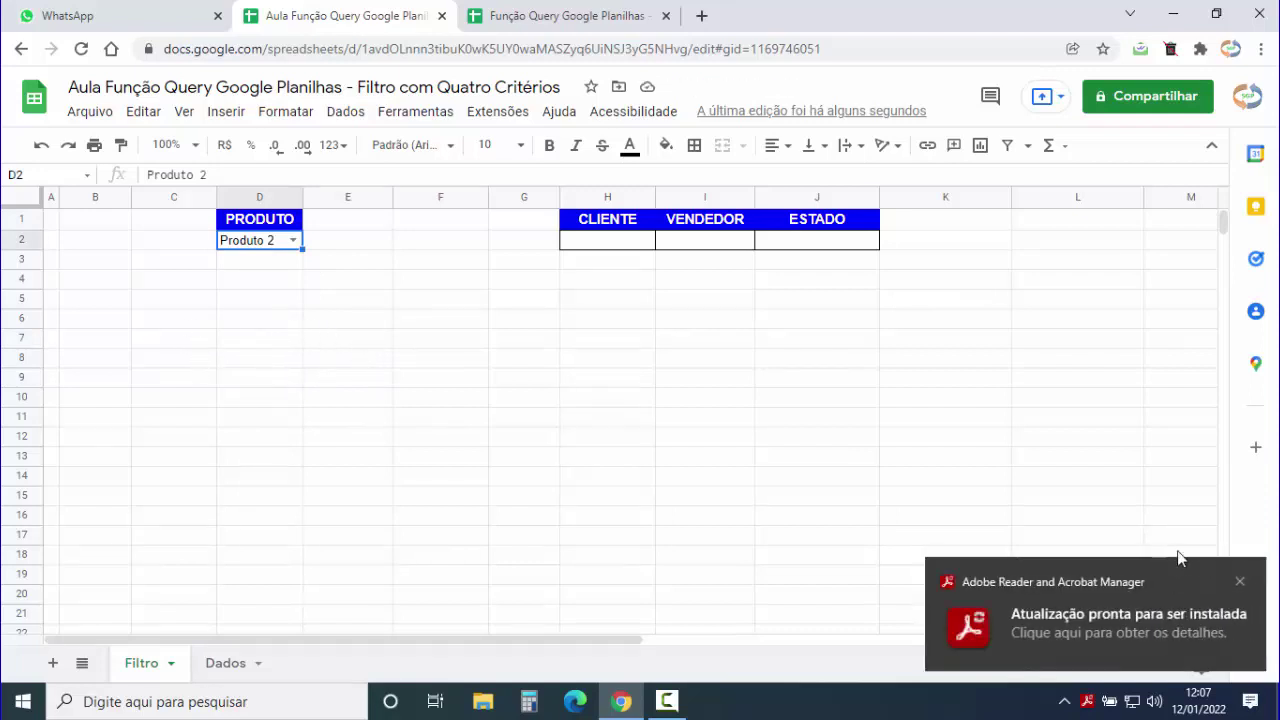
- Dismiss the Adobe update notification, select cell B4 and enlarge the browser zoom to 125%
{"action": "left_click", "coordinate": [1240, 581]}
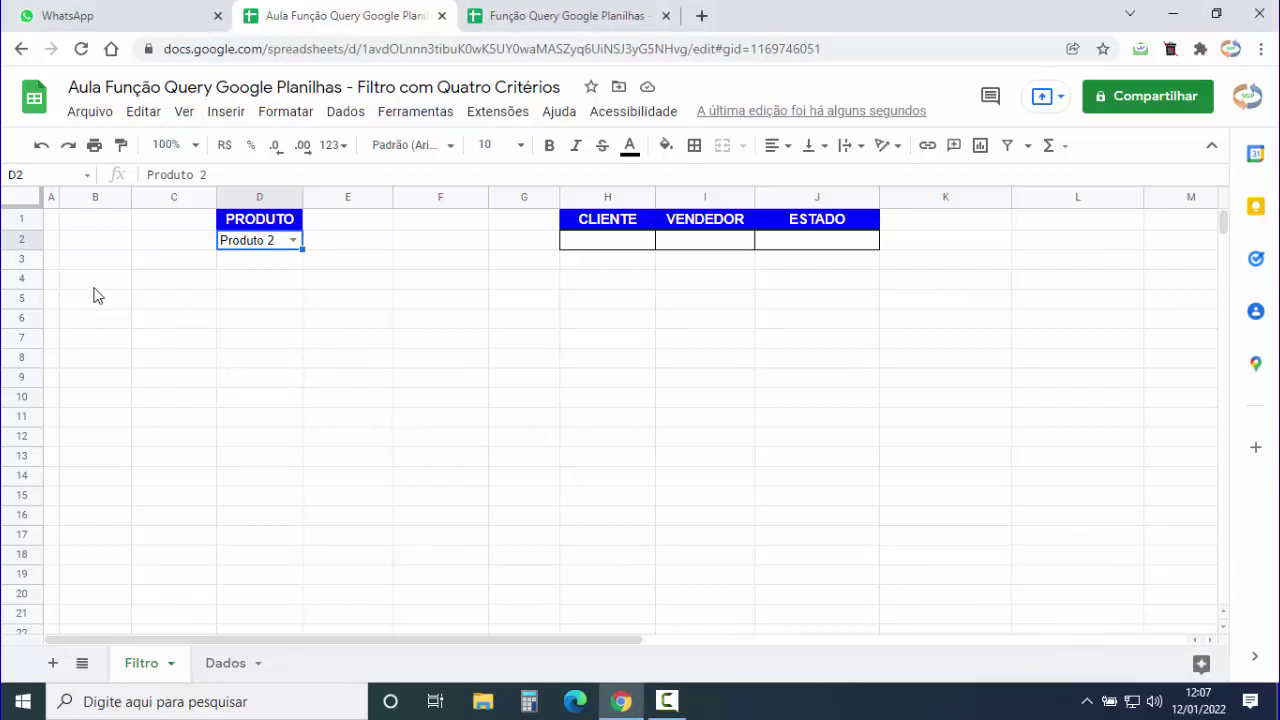
{"action": "left_click", "coordinate": [96, 283]}
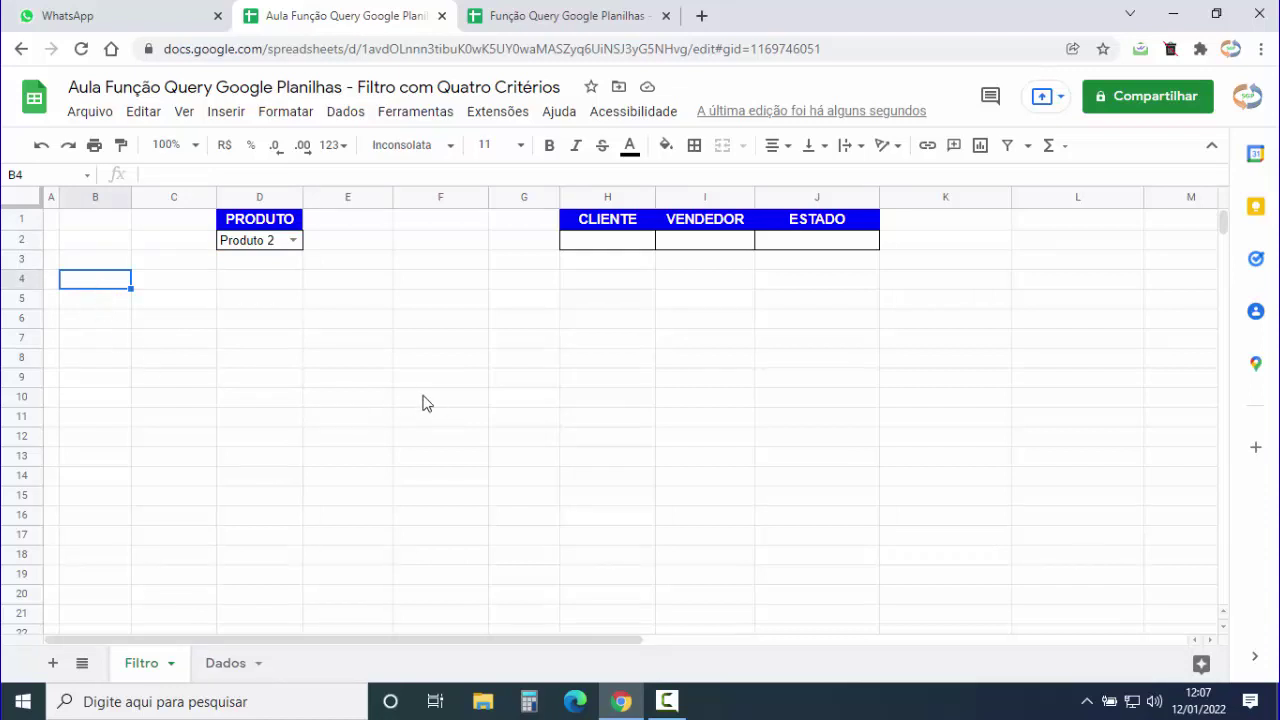
{"action": "left_click", "coordinate": [1261, 49]}
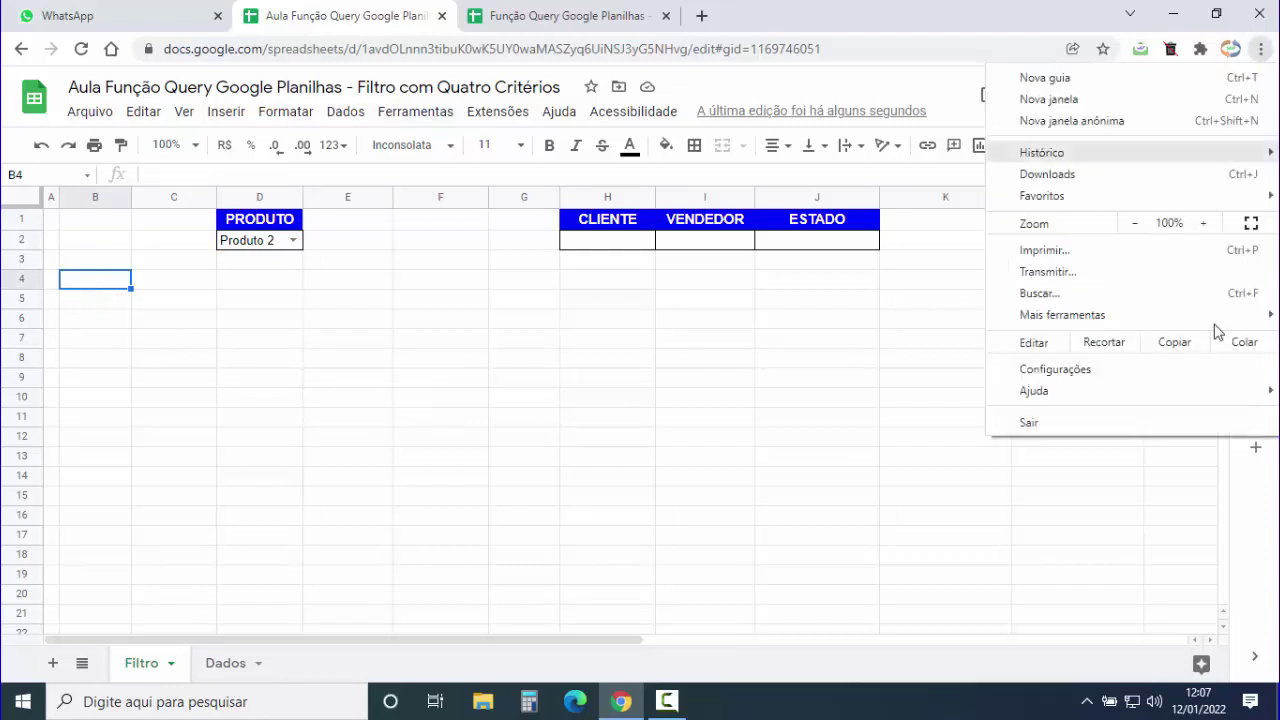
{"action": "left_click", "coordinate": [1204, 224]}
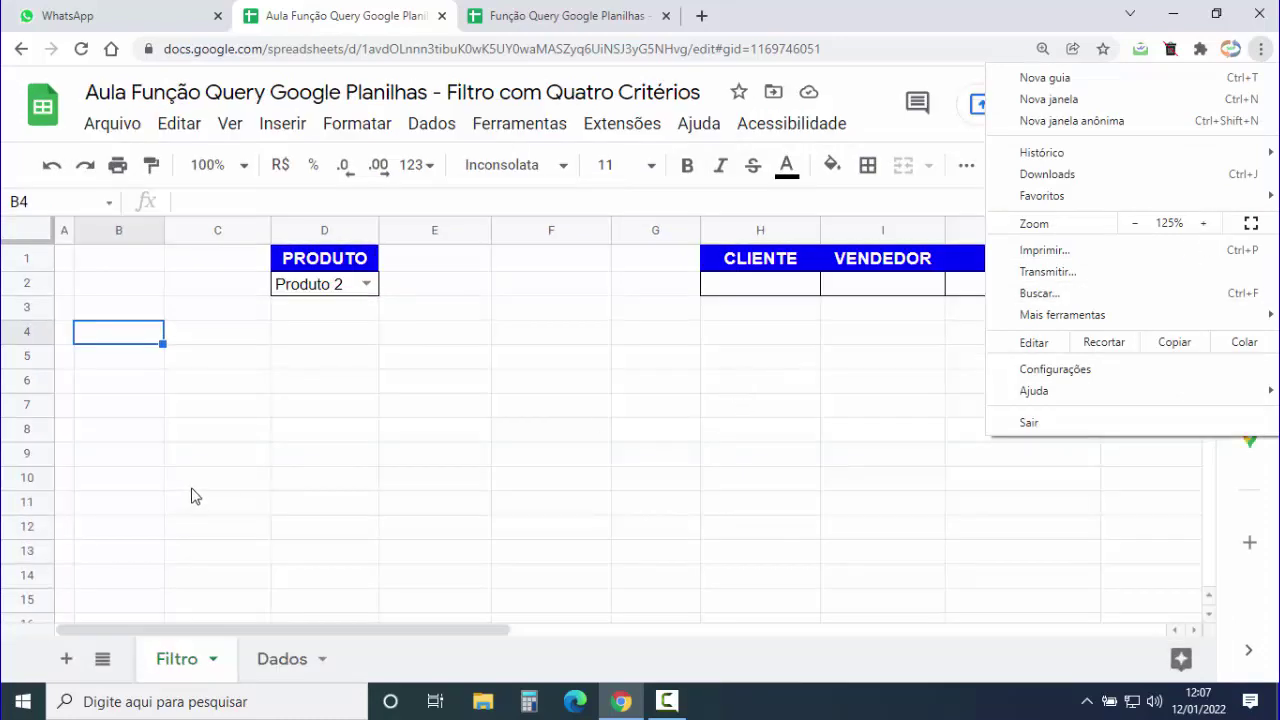
- Start a QUERY formula in cell B4 of the Filtro sheet
{"action": "left_click", "coordinate": [128, 342]}
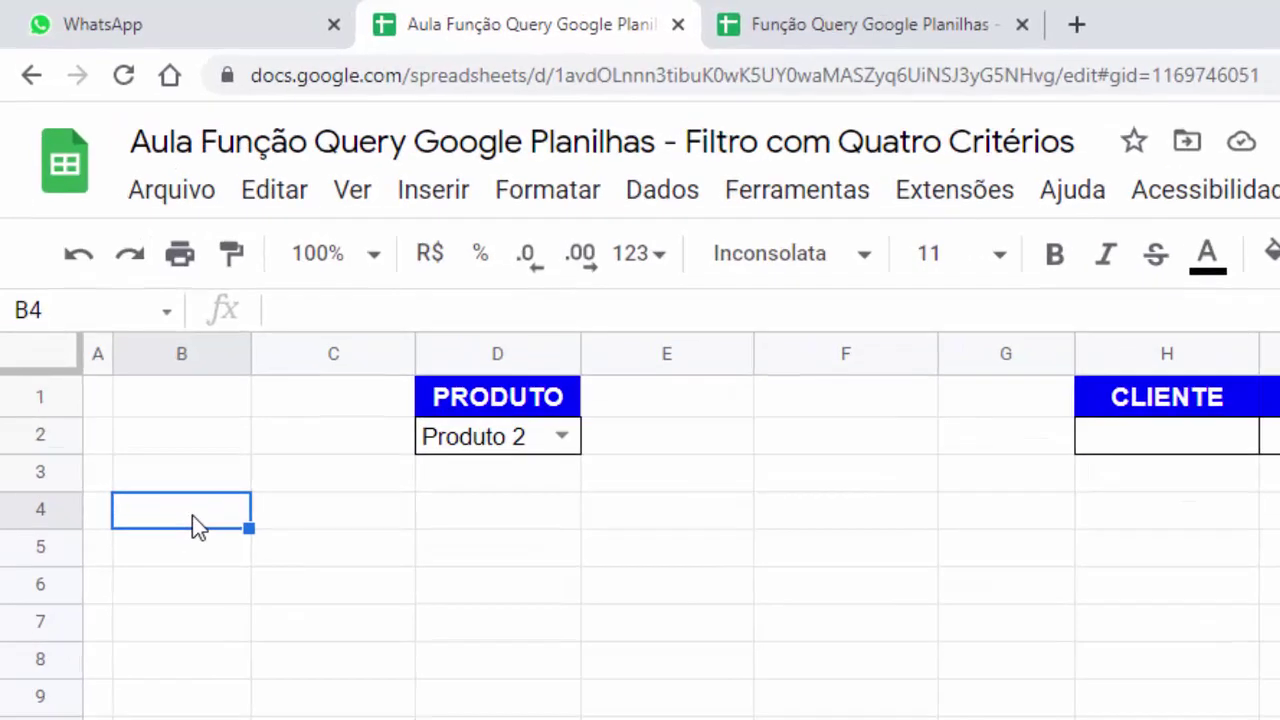
{"action": "type", "text": "=QU"}
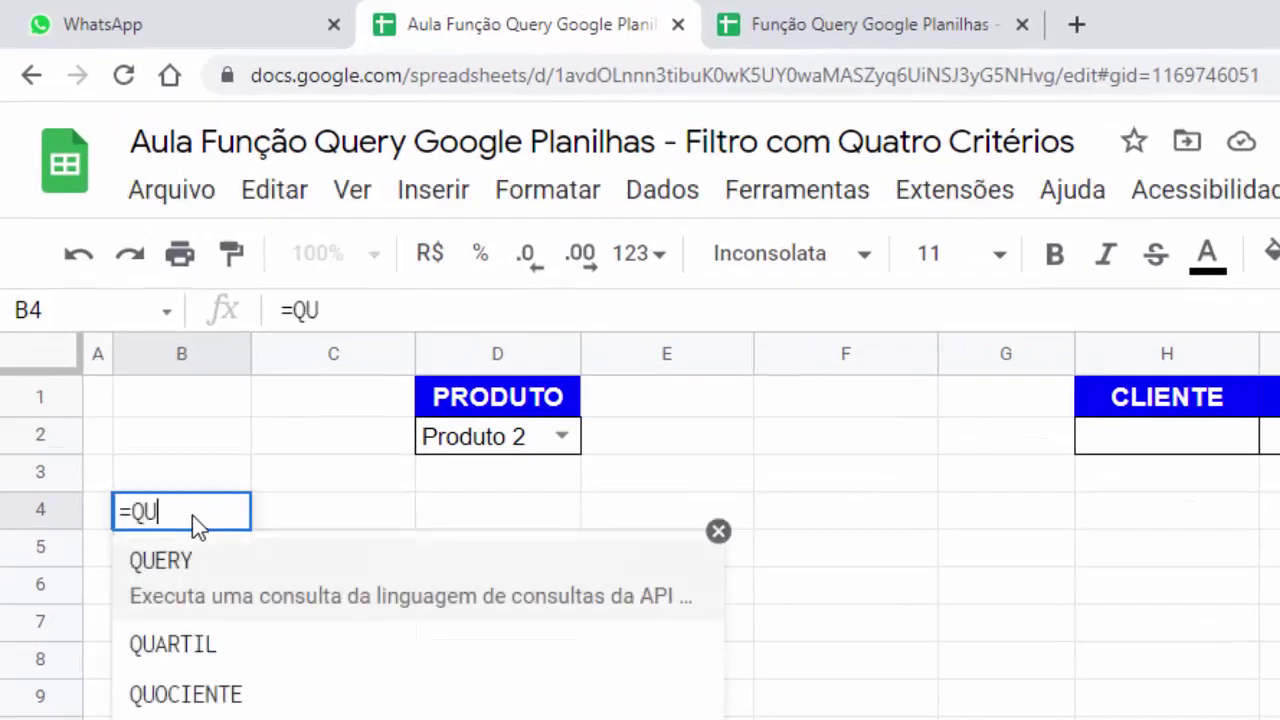
{"action": "type", "text": "ER"}
{"action": "left_click", "coordinate": [157, 576]}
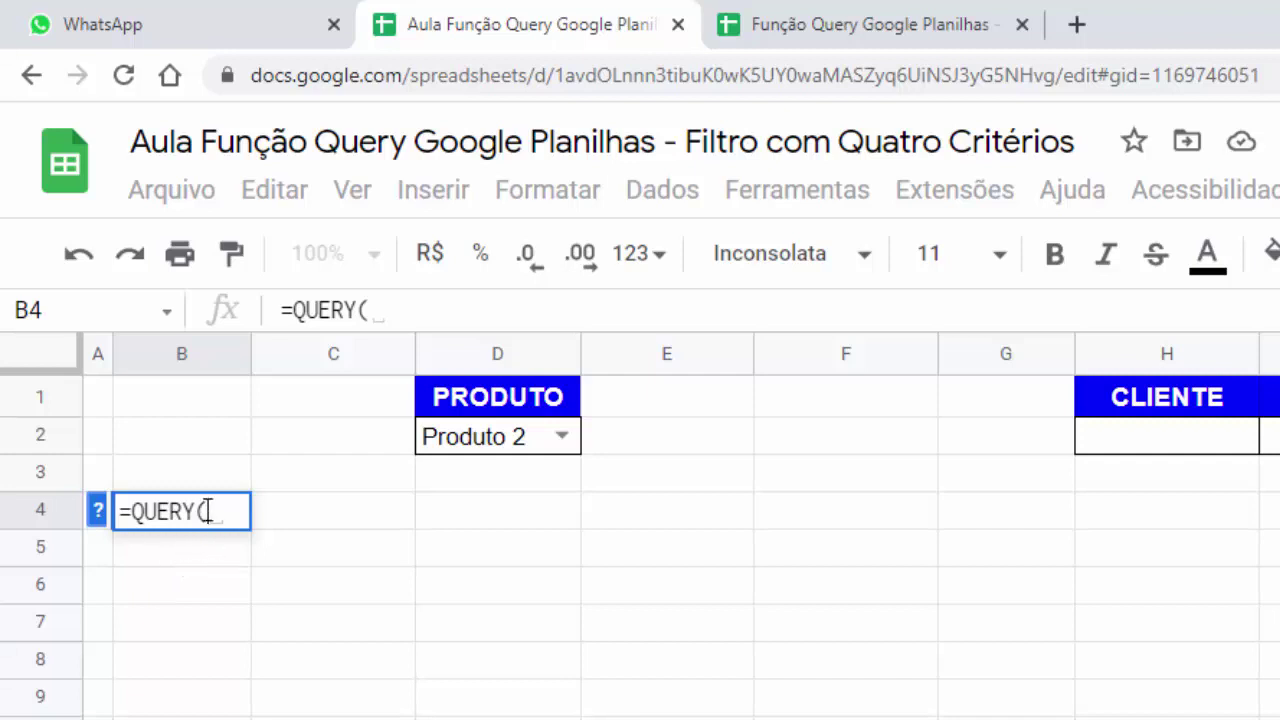
- Examine the QUERY function's syntax help, focusing on the dados argument, and hide the formula hints
{"action": "left_click", "coordinate": [98, 512]}
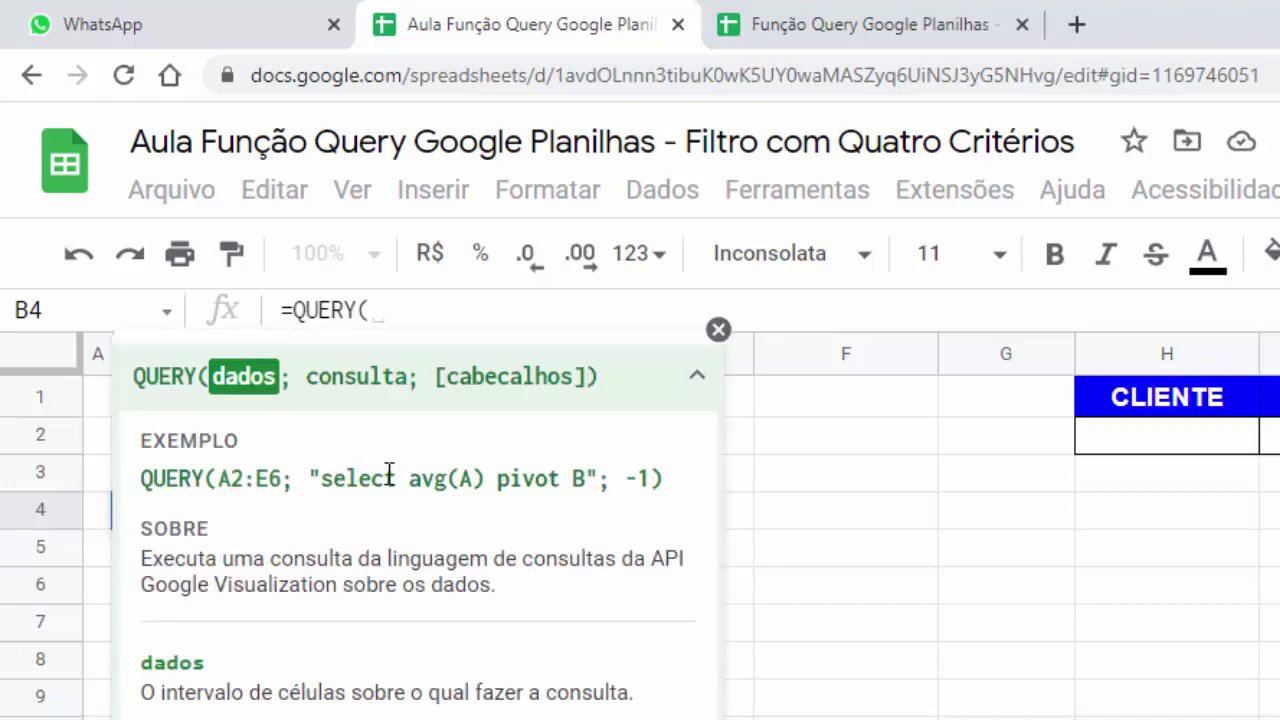
{"action": "left_click", "coordinate": [696, 377]}
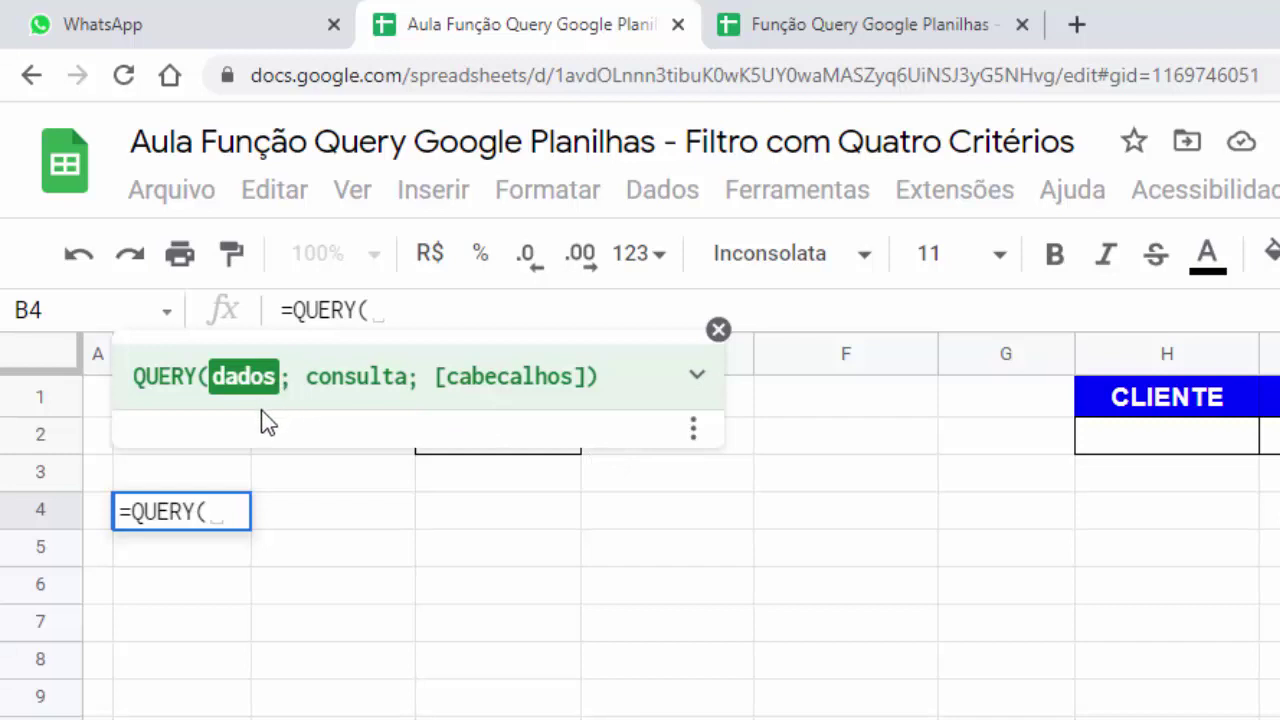
{"action": "left_click_drag", "start_coordinate": [221, 385], "coordinate": [271, 377]}
{"action": "left_click", "coordinate": [275, 378]}
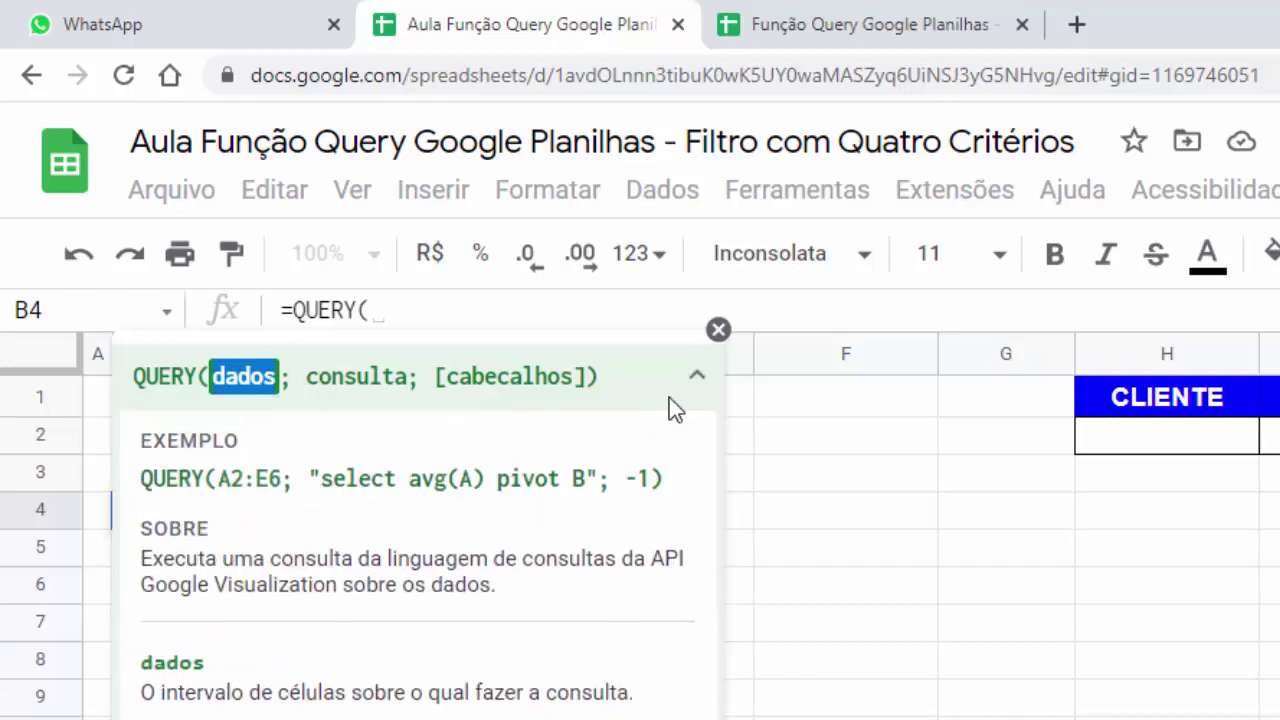
{"action": "left_click", "coordinate": [697, 385]}
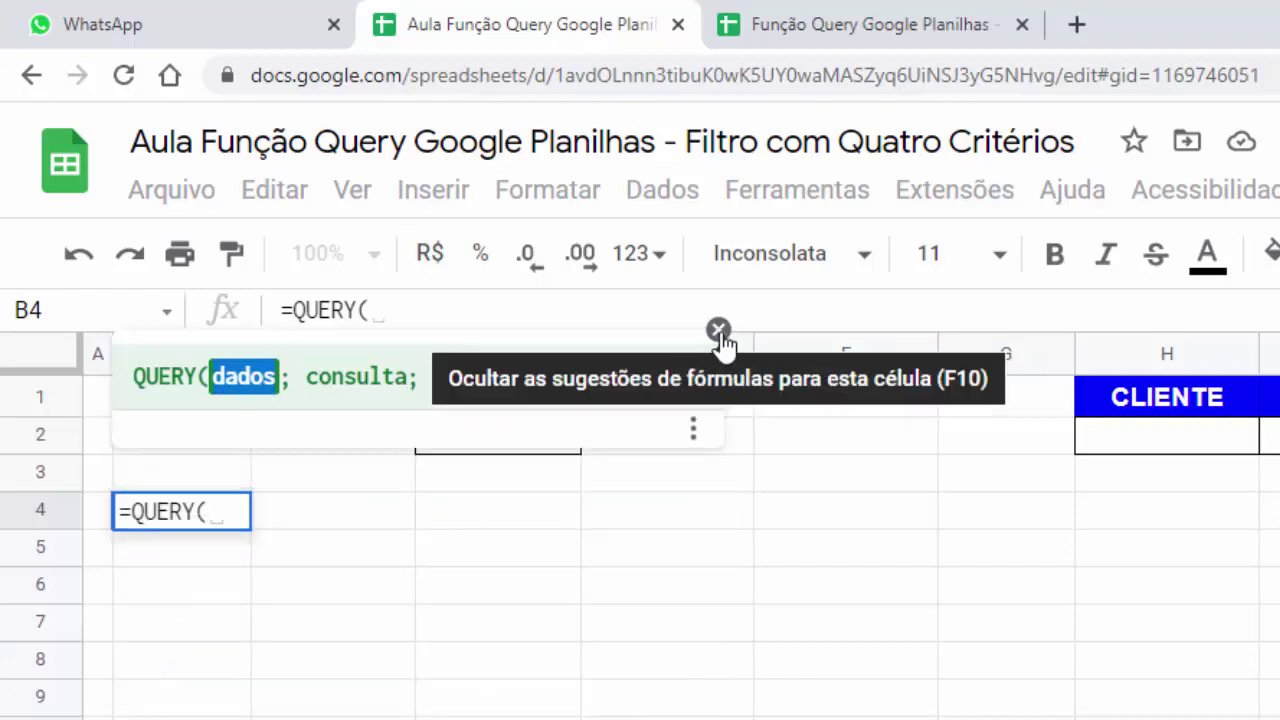
{"action": "left_click", "coordinate": [718, 331]}
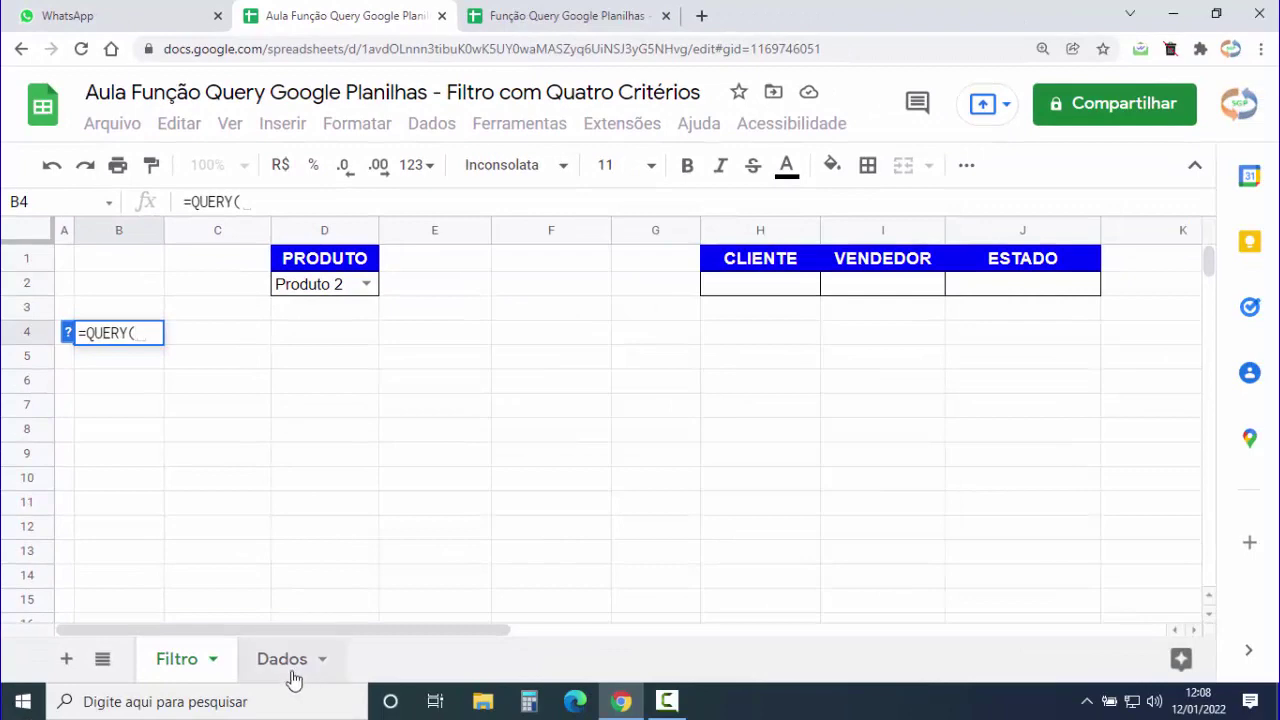
- Use columns B to K of the Dados sheet as the QUERY data range and add the semicolon separator
{"action": "left_click", "coordinate": [288, 668]}
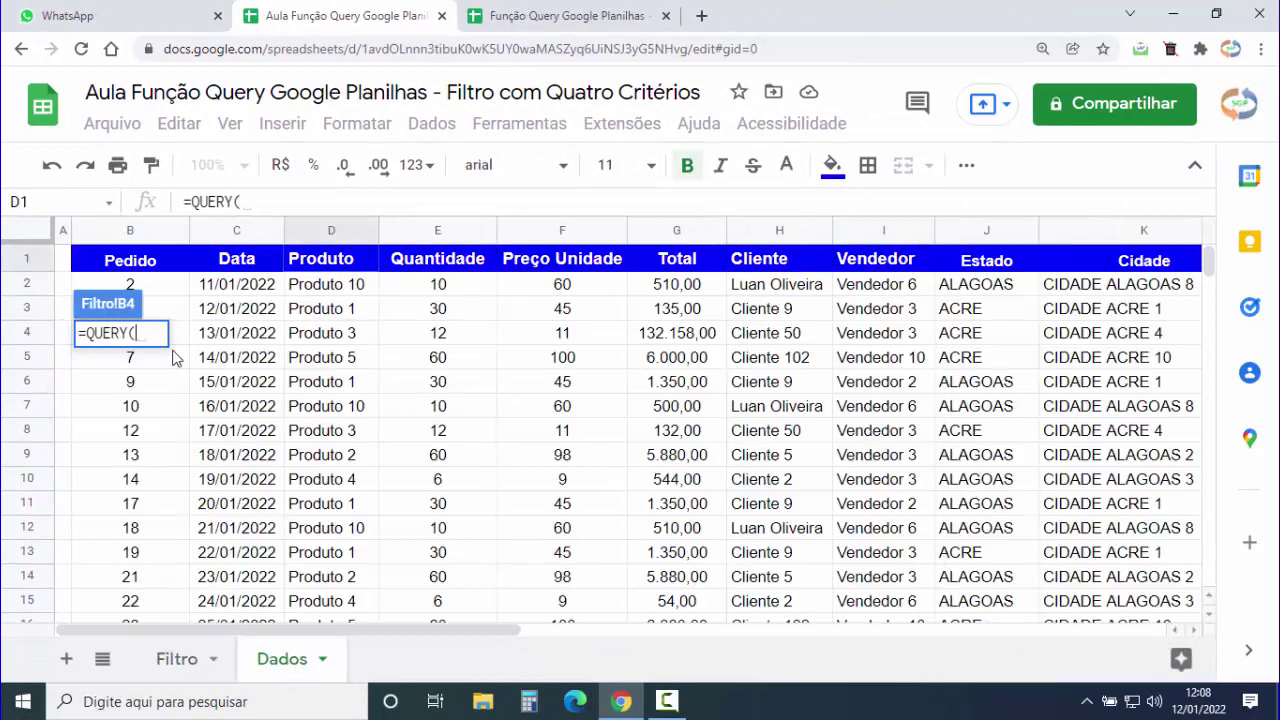
{"action": "left_click_drag", "start_coordinate": [133, 237], "coordinate": [1118, 234]}
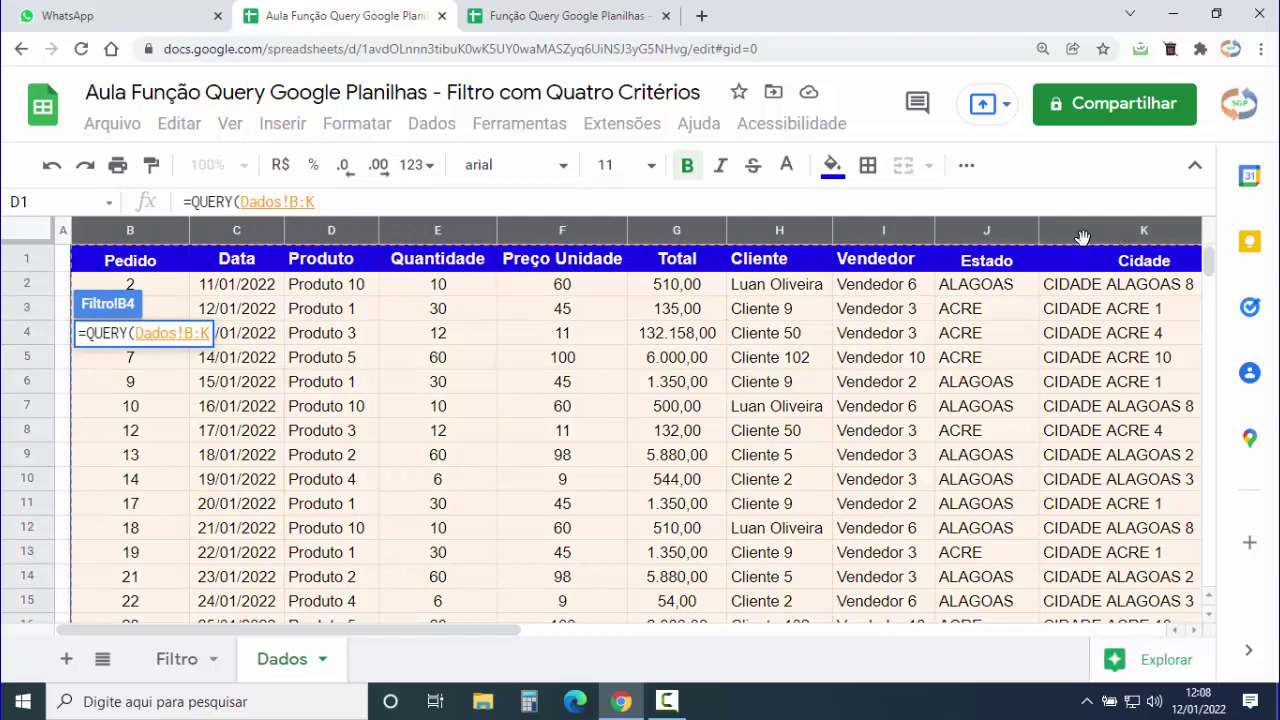
{"action": "left_click", "coordinate": [177, 666]}
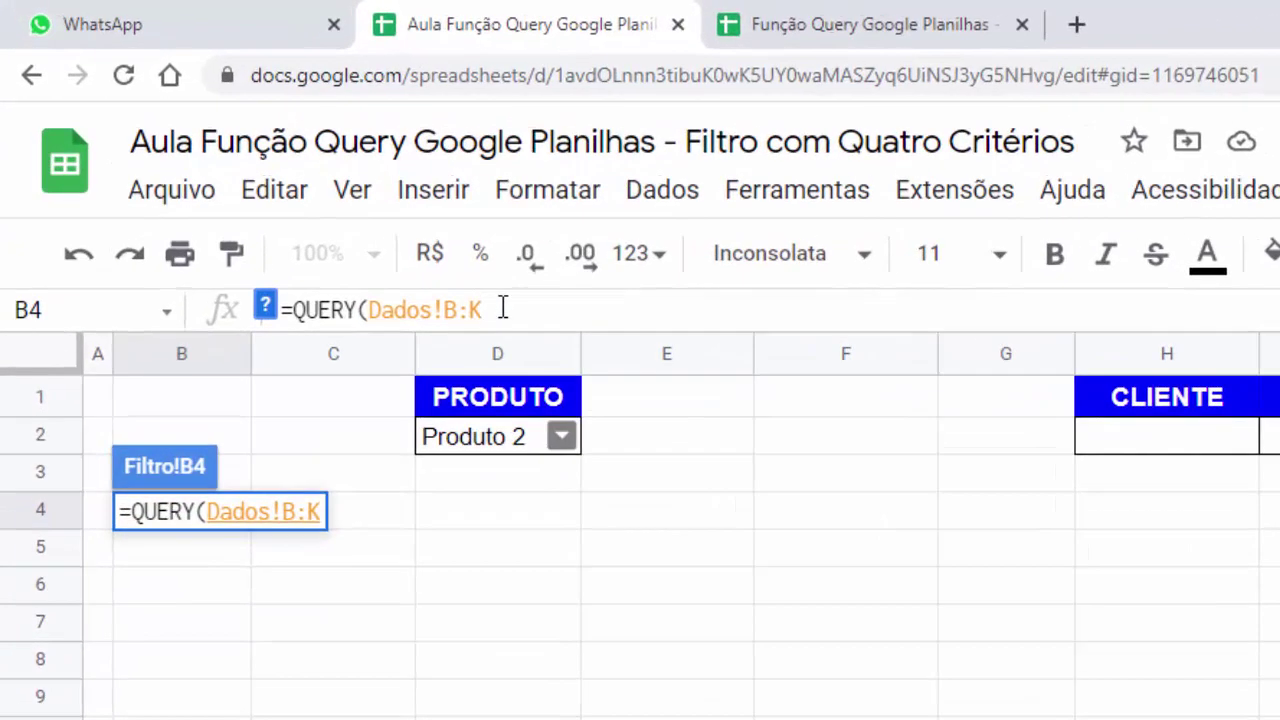
{"action": "type", "text": ";"}
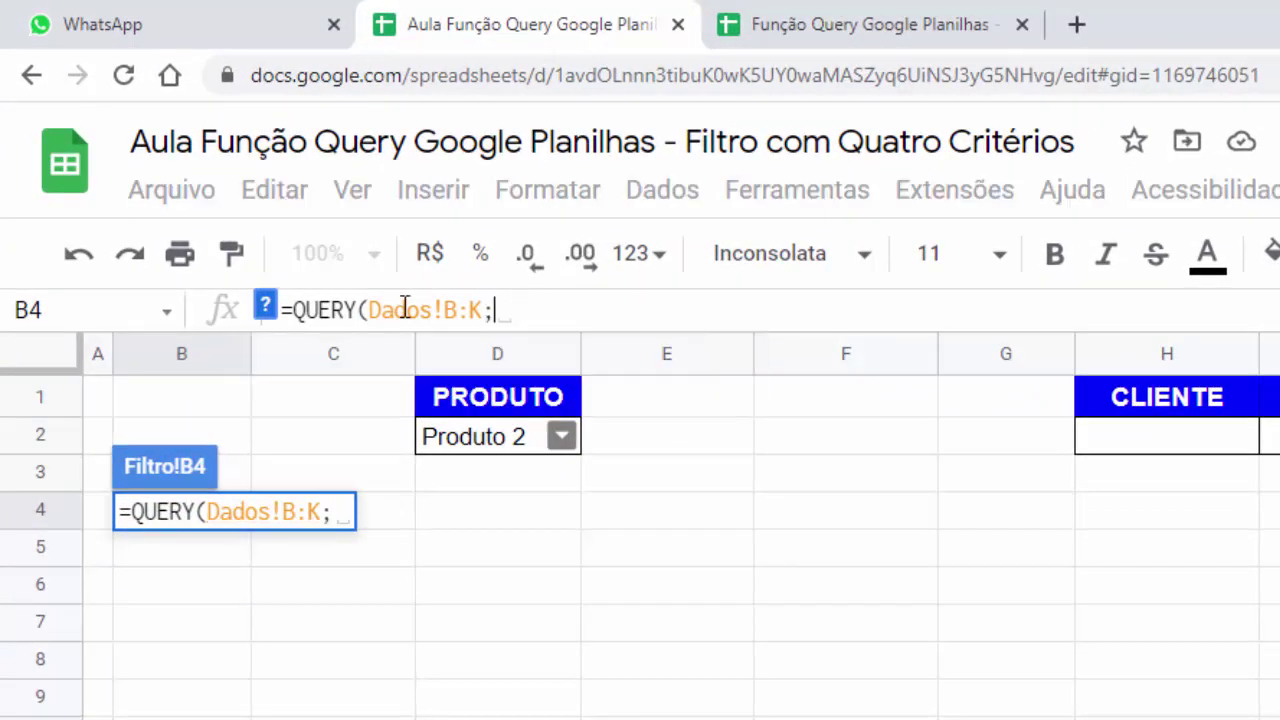
- Begin the quoted query argument with "SELECT * WHERE " to return all columns under a condition
{"action": "left_click", "coordinate": [266, 308]}
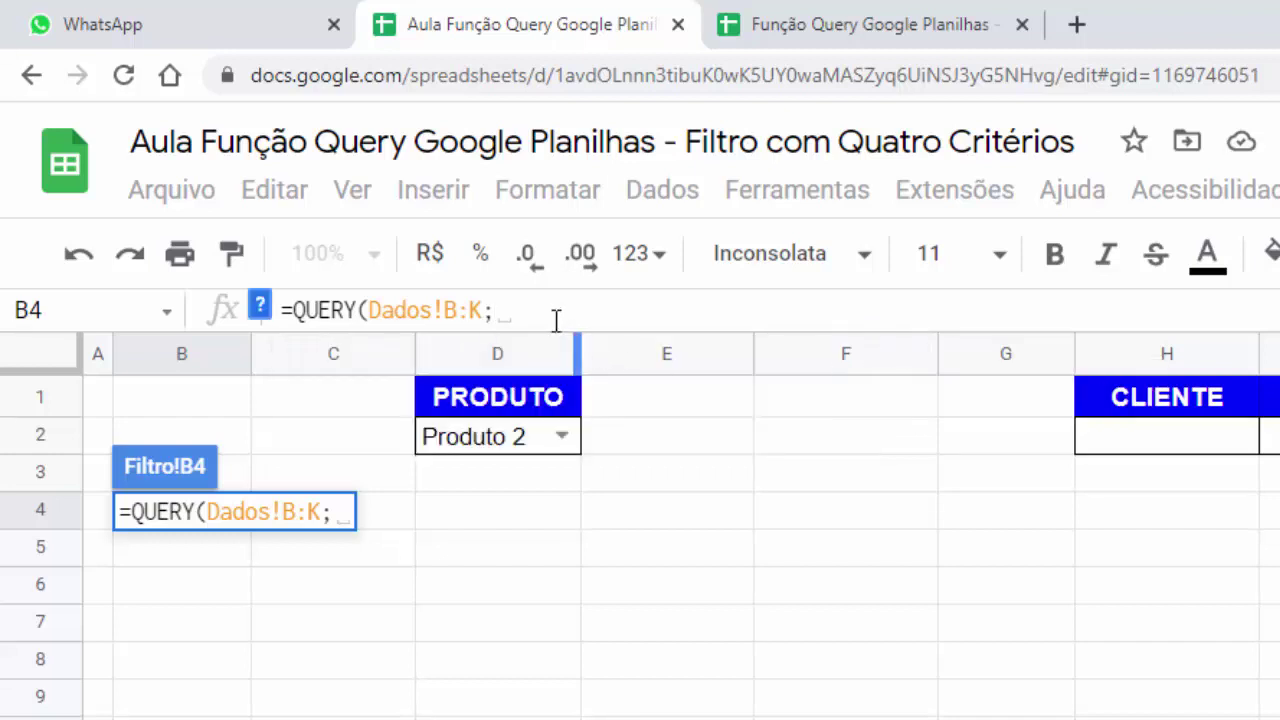
{"action": "type", "text": "\"\""}
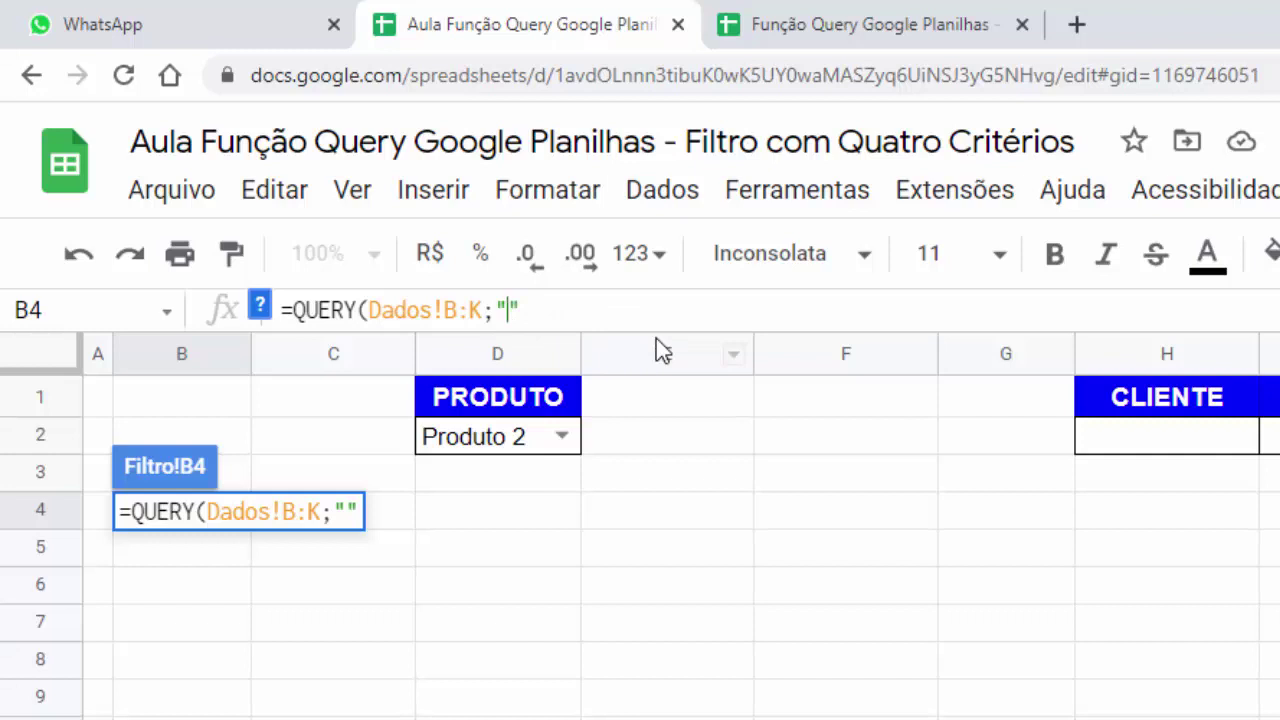
{"action": "type", "text": "SELECT "}
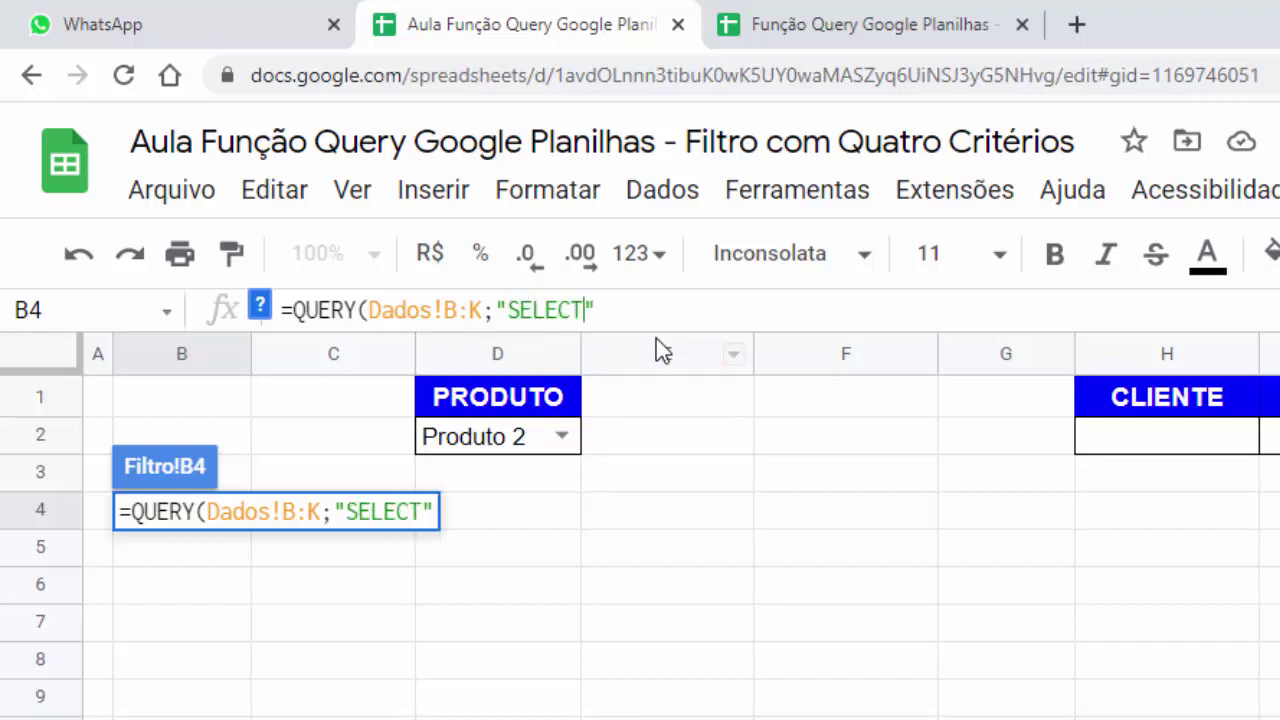
{"action": "type", "text": "*"}
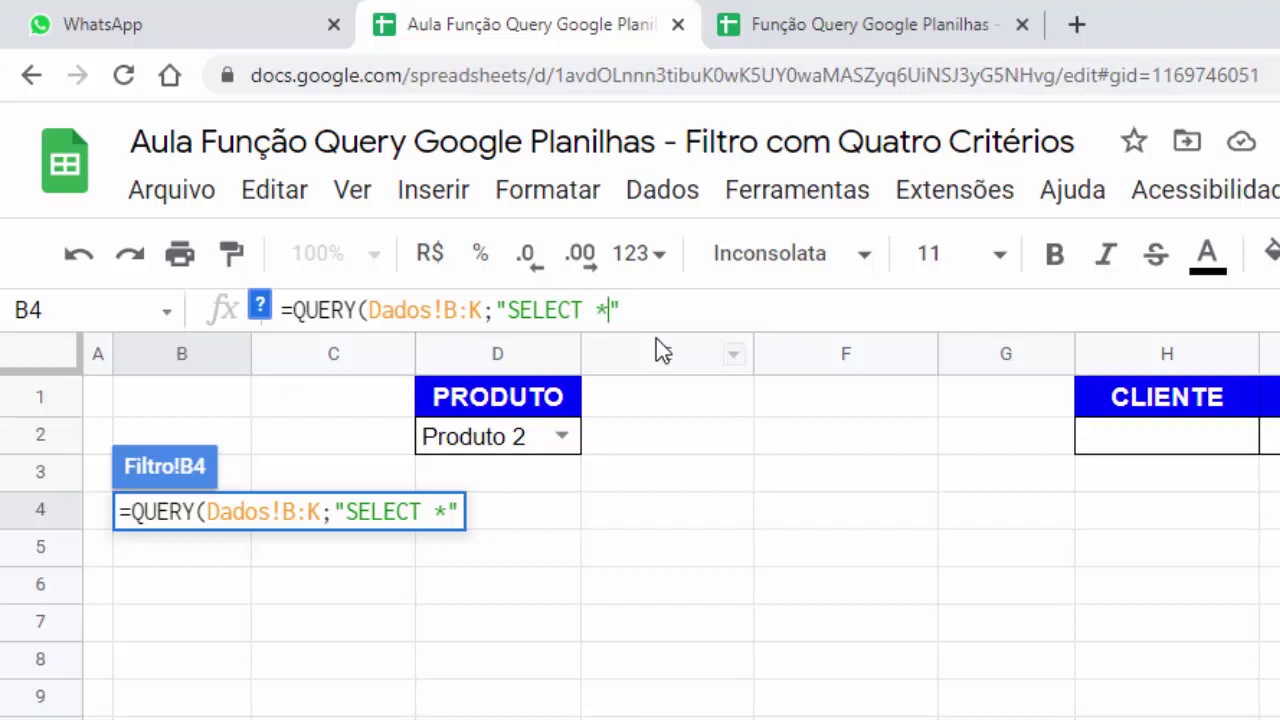
{"action": "type", "text": "W"}
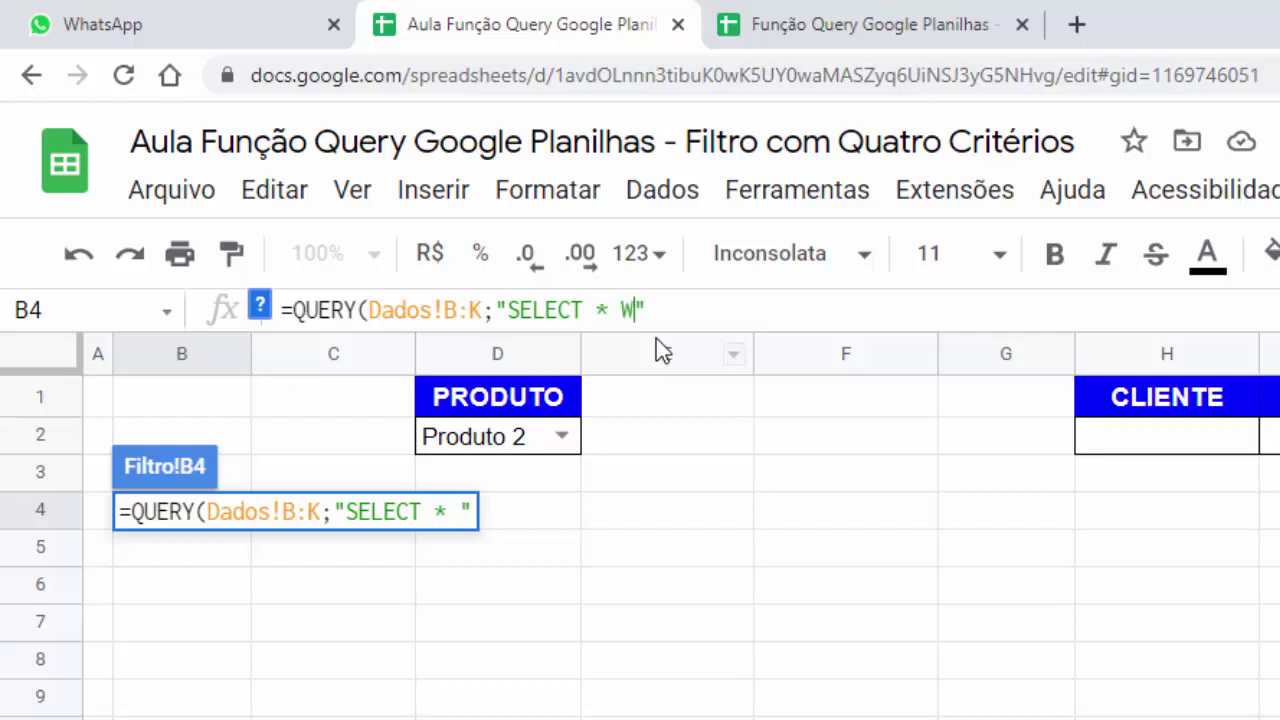
{"action": "type", "text": "HERE"}
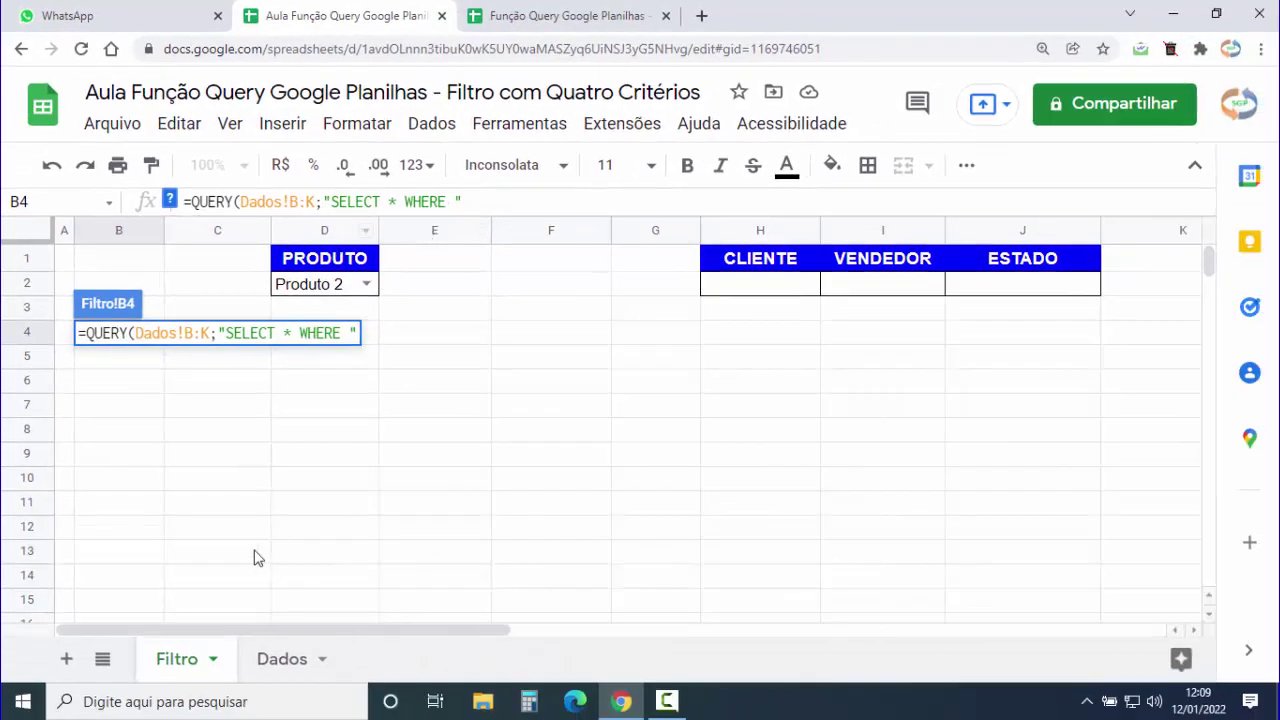
- Check the Produto column's letter on the Dados sheet, then reopen the B4 formula on Filtro and remove its closing parenthesis
{"action": "left_click", "coordinate": [283, 664]}
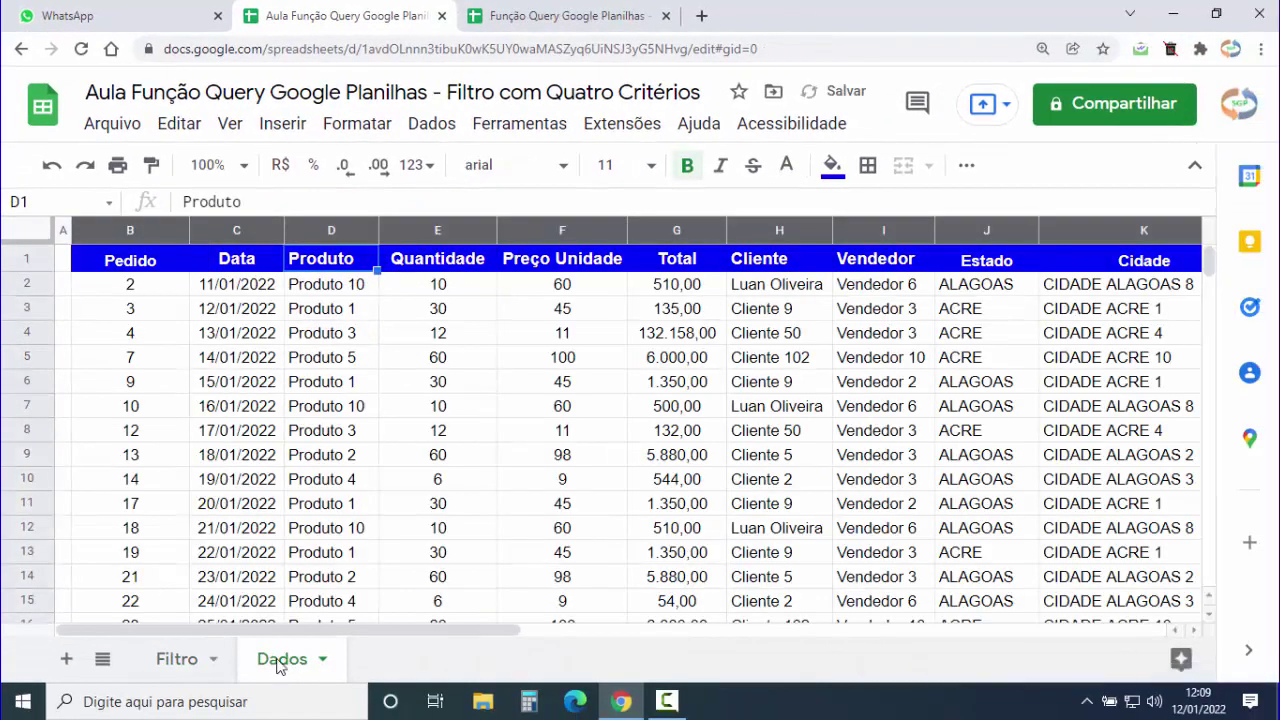
{"action": "left_click", "coordinate": [332, 233]}
{"action": "left_click", "coordinate": [172, 664]}
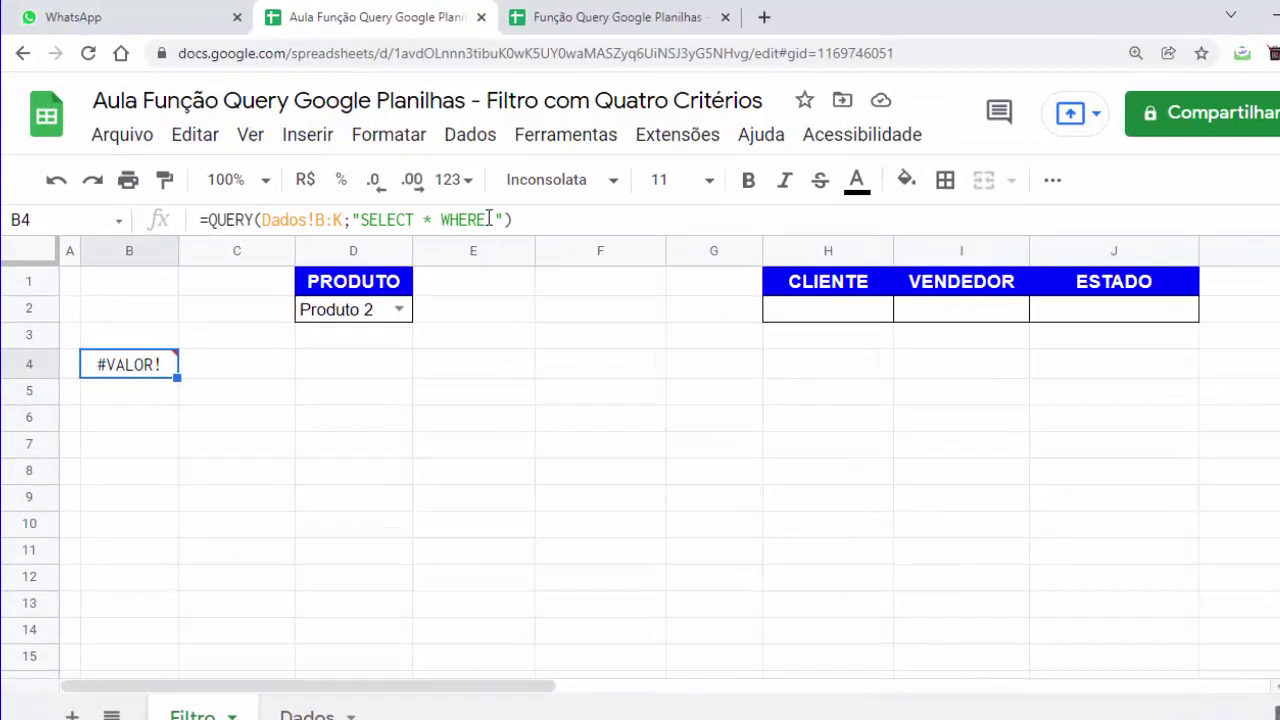
{"action": "left_click", "coordinate": [491, 219]}
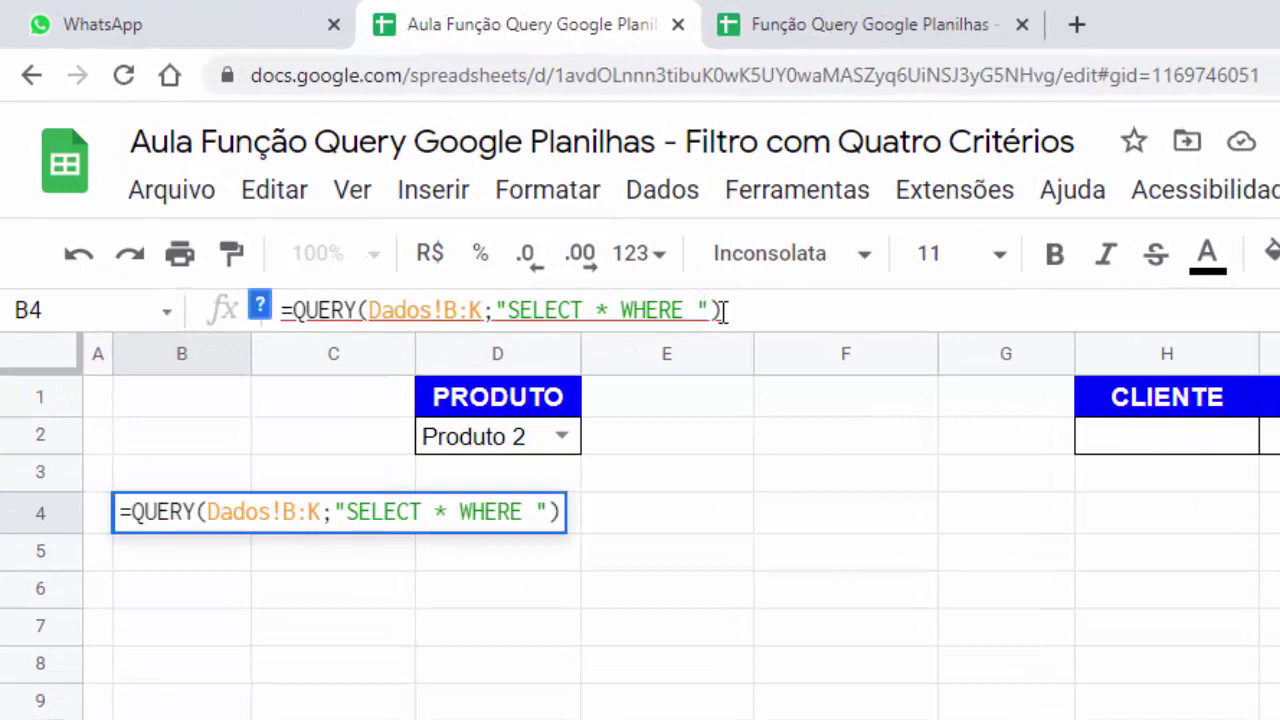
{"action": "key", "text": "BackSpace"}
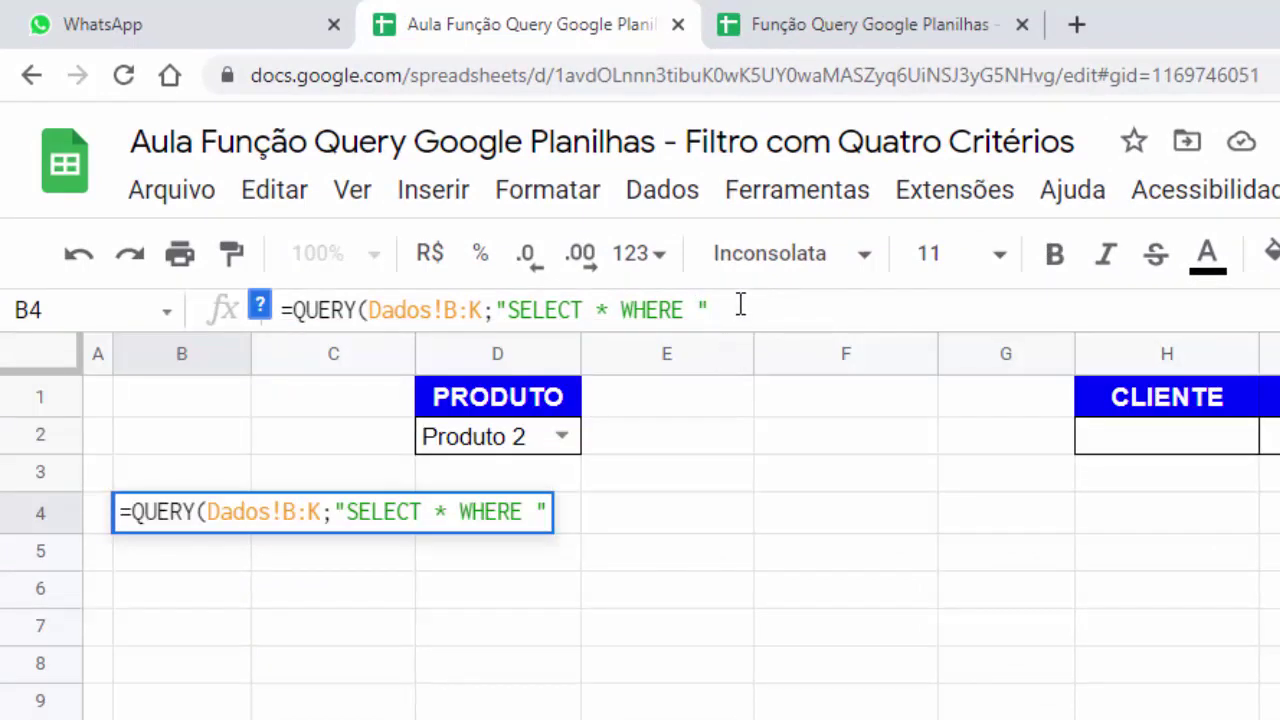
- Add the condition D CONTAINS '' after WHERE inside the query text, with empty single quotes for the criterion
{"action": "left_click", "coordinate": [699, 310]}
{"action": "type", "text": "D"}
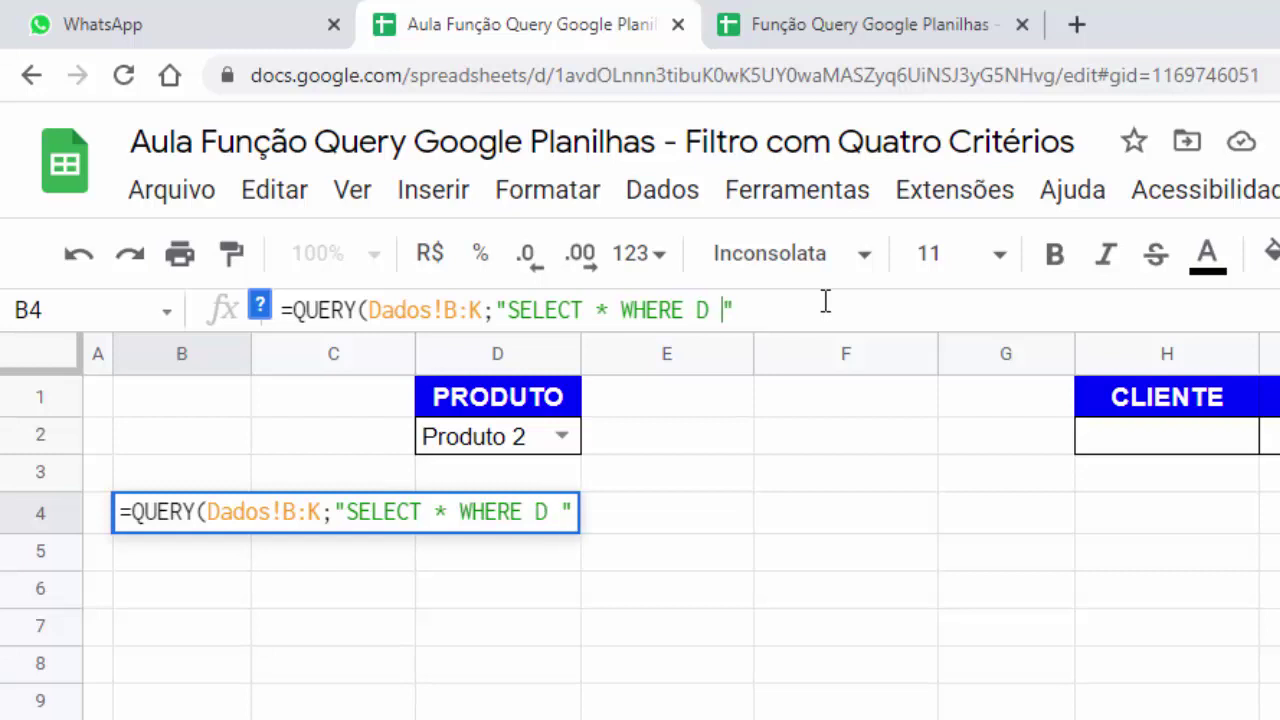
{"action": "type", "text": " CONTAINS"}
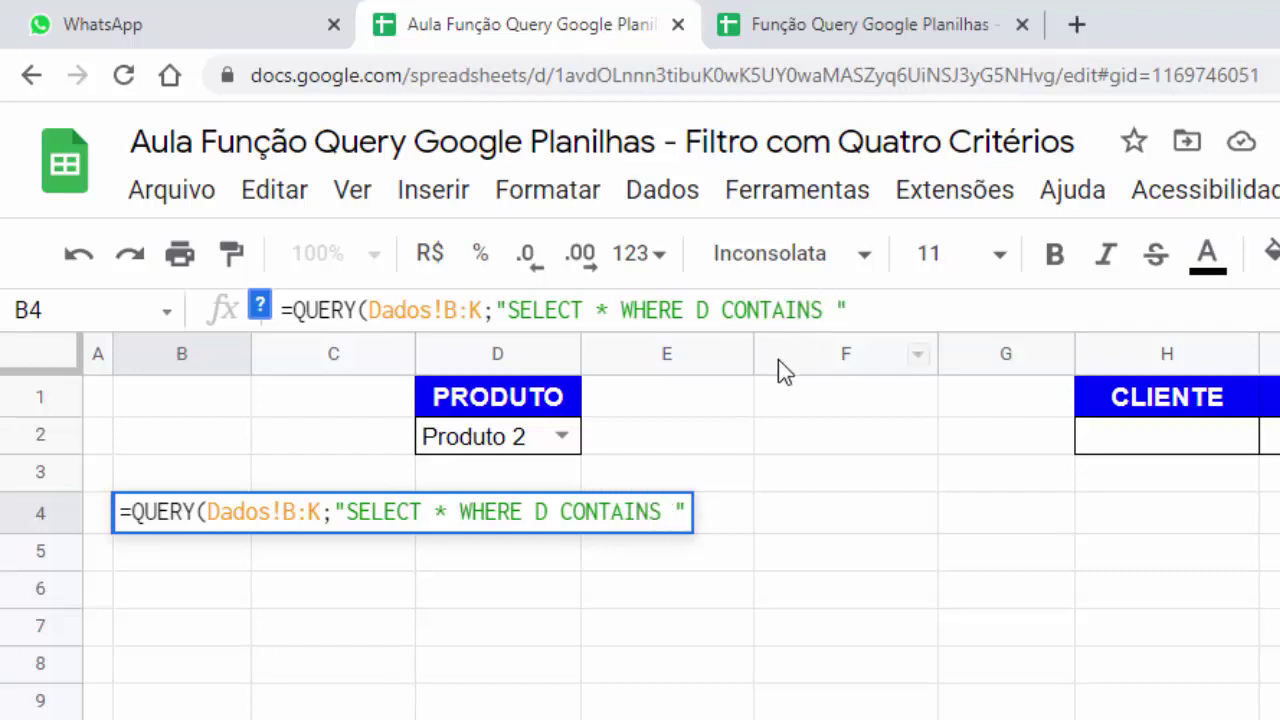
{"action": "type", "text": " ''"}
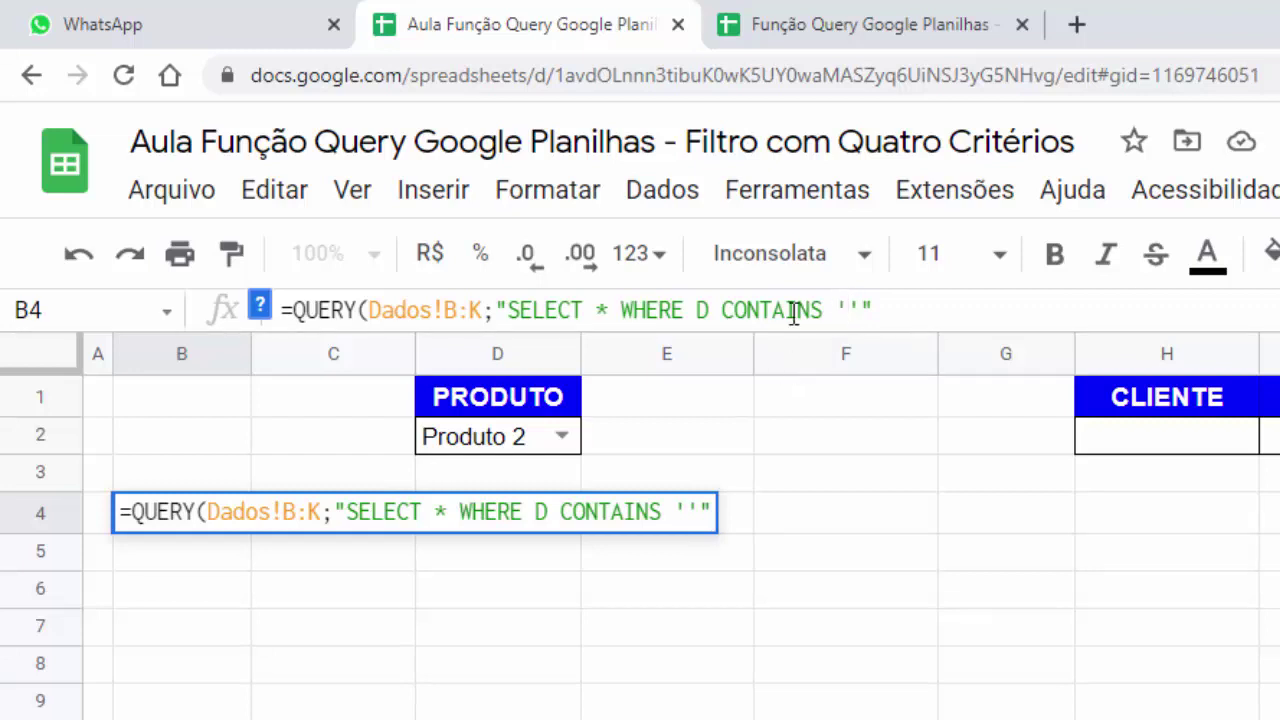
- Insert the product filter cell between the single quotes as " & D2 & ", close the parenthesis and confirm the formula
{"action": "type", "text": "\"\""}
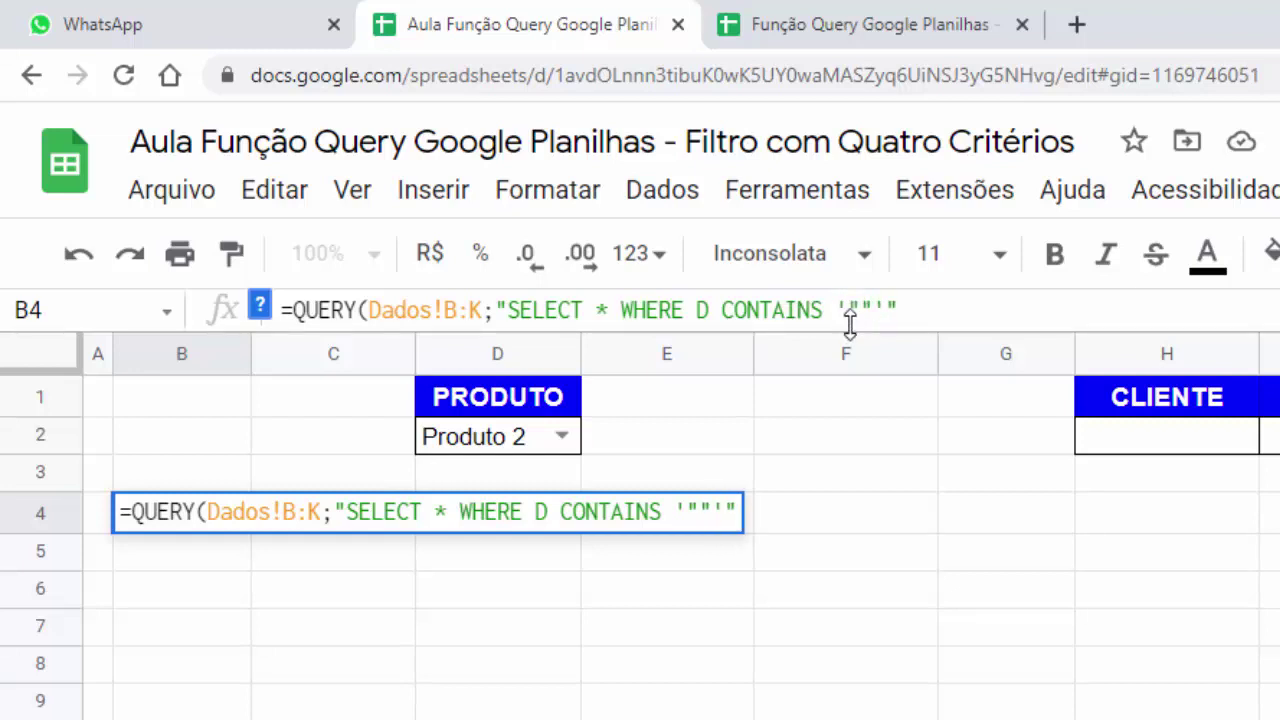
{"action": "left_click", "coordinate": [851, 314]}
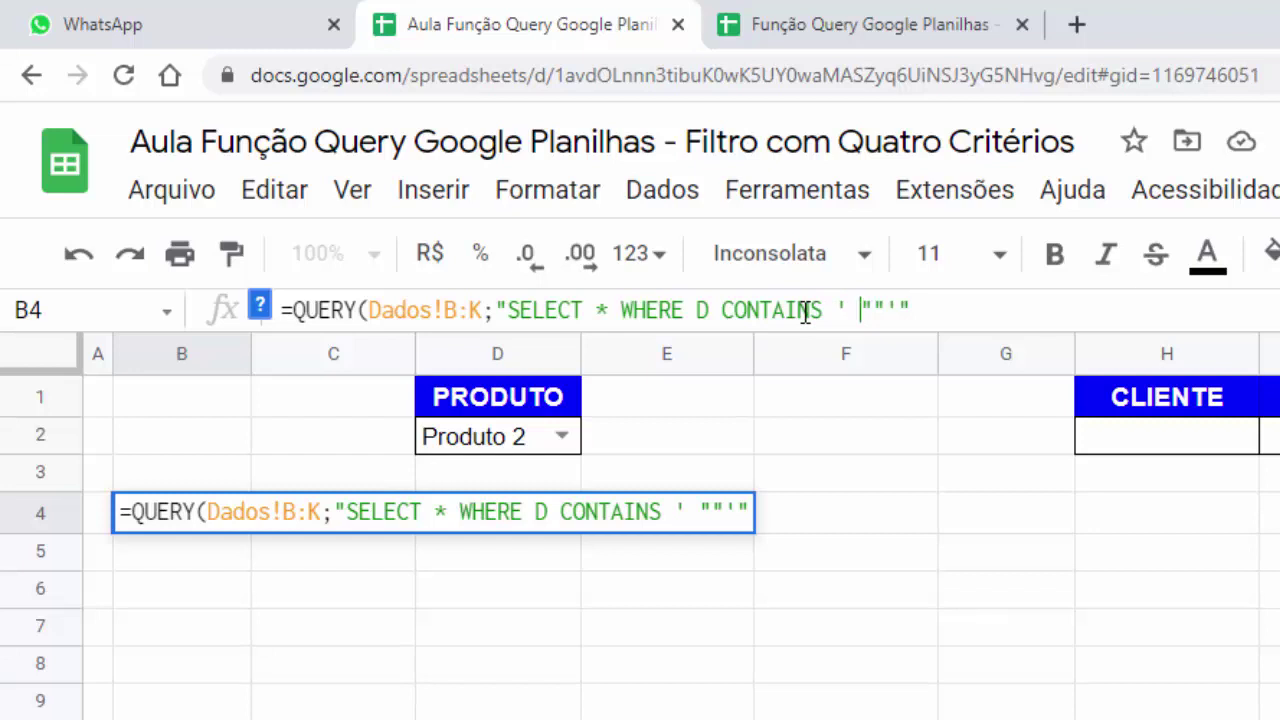
{"action": "key", "text": "BackSpace"}
{"action": "type", "text": "&&"}
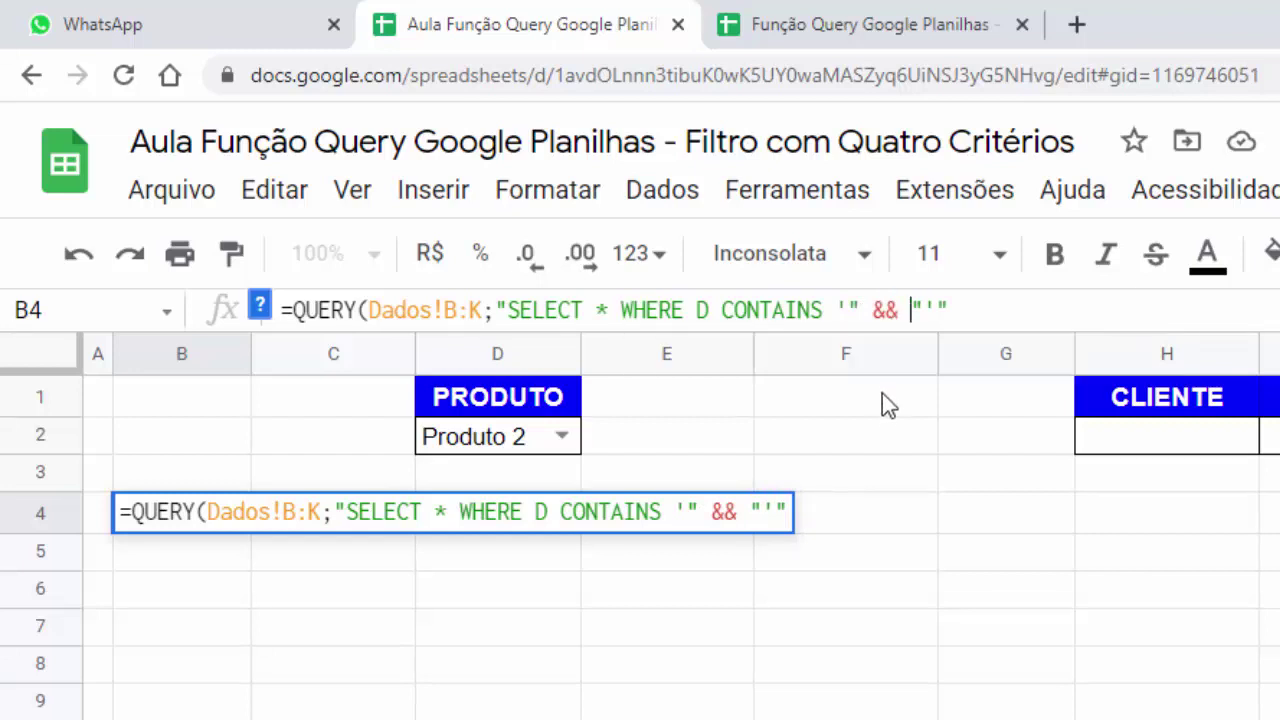
{"action": "left_click", "coordinate": [885, 310]}
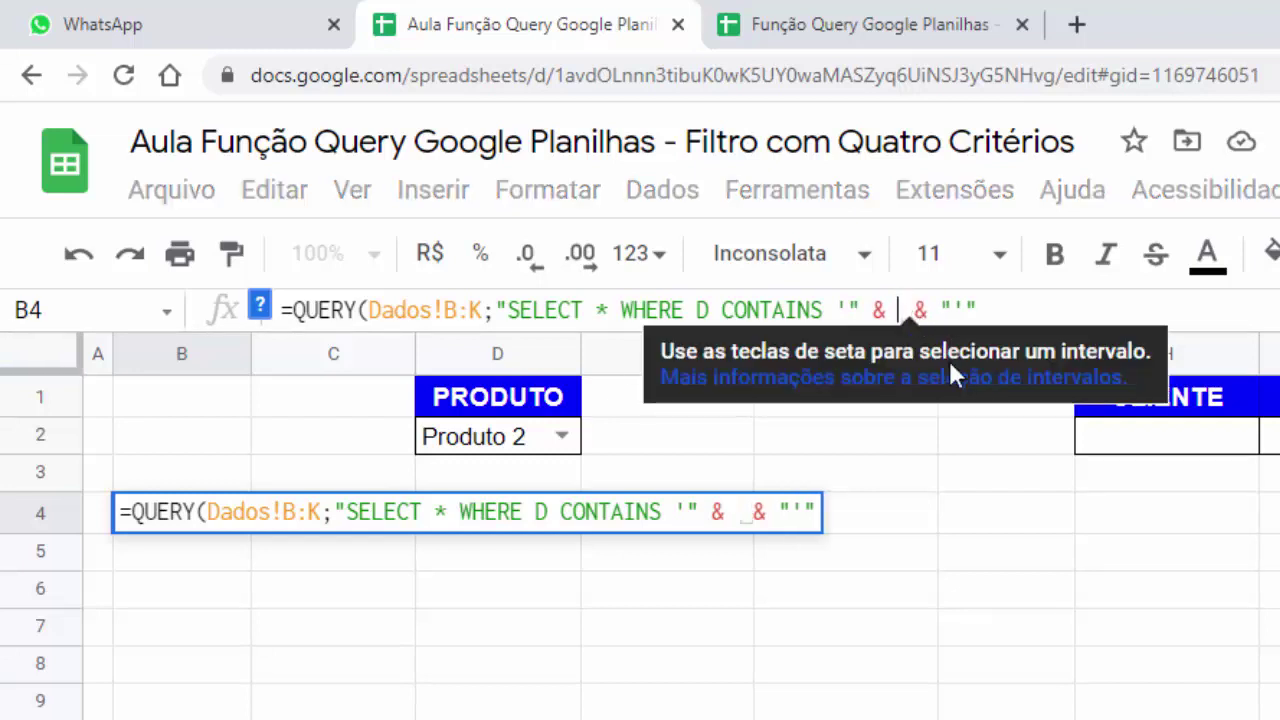
{"action": "left_click", "coordinate": [489, 446]}
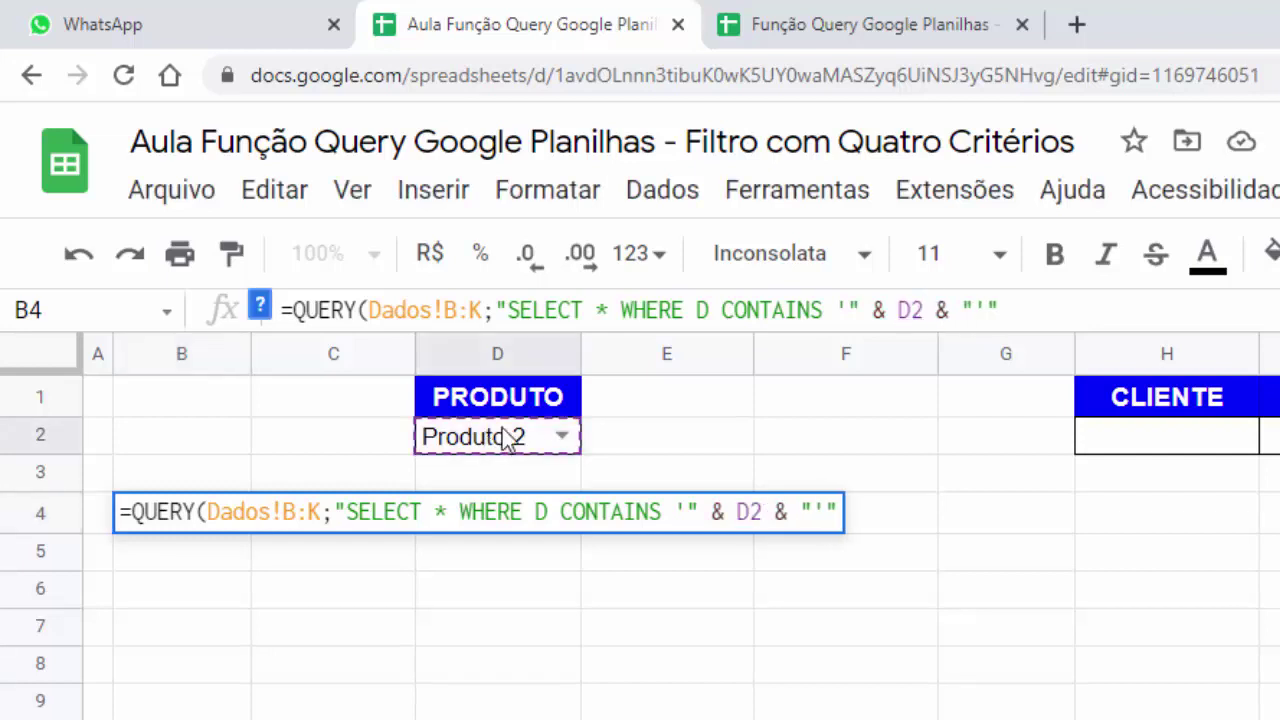
{"action": "left_click", "coordinate": [1031, 308]}
{"action": "type", "text": ")"}
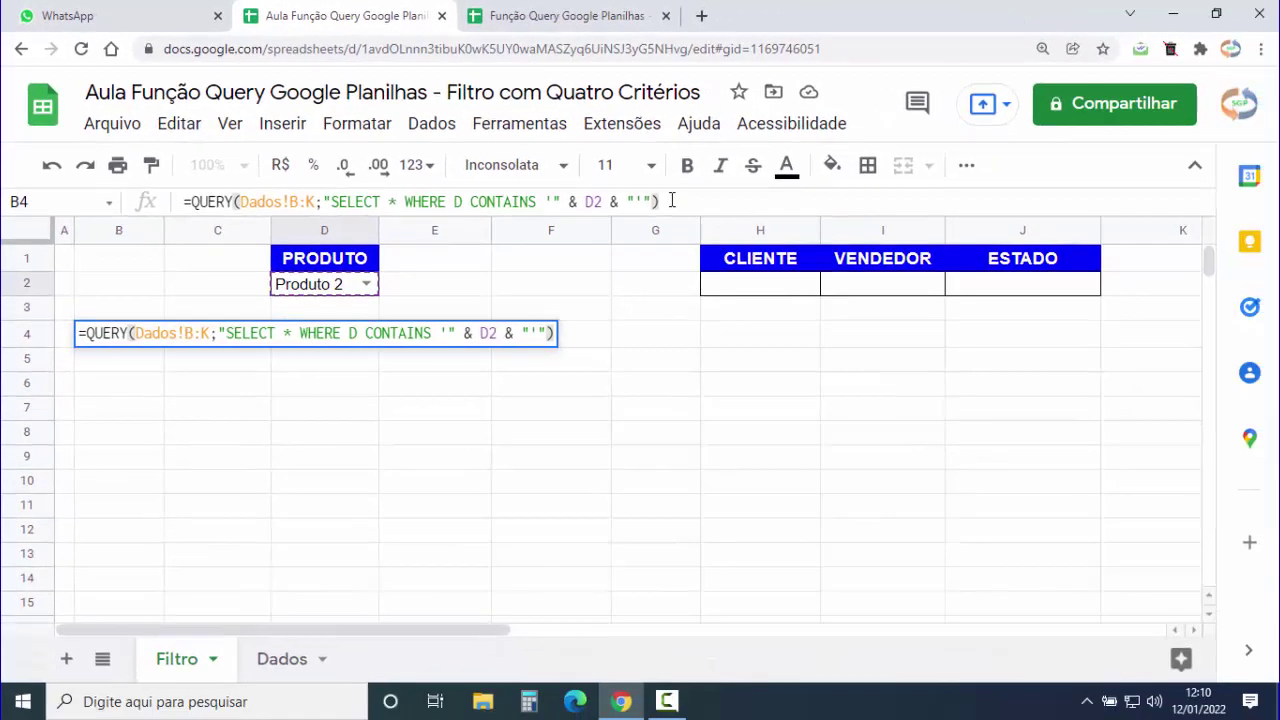
{"action": "key", "text": "Return"}
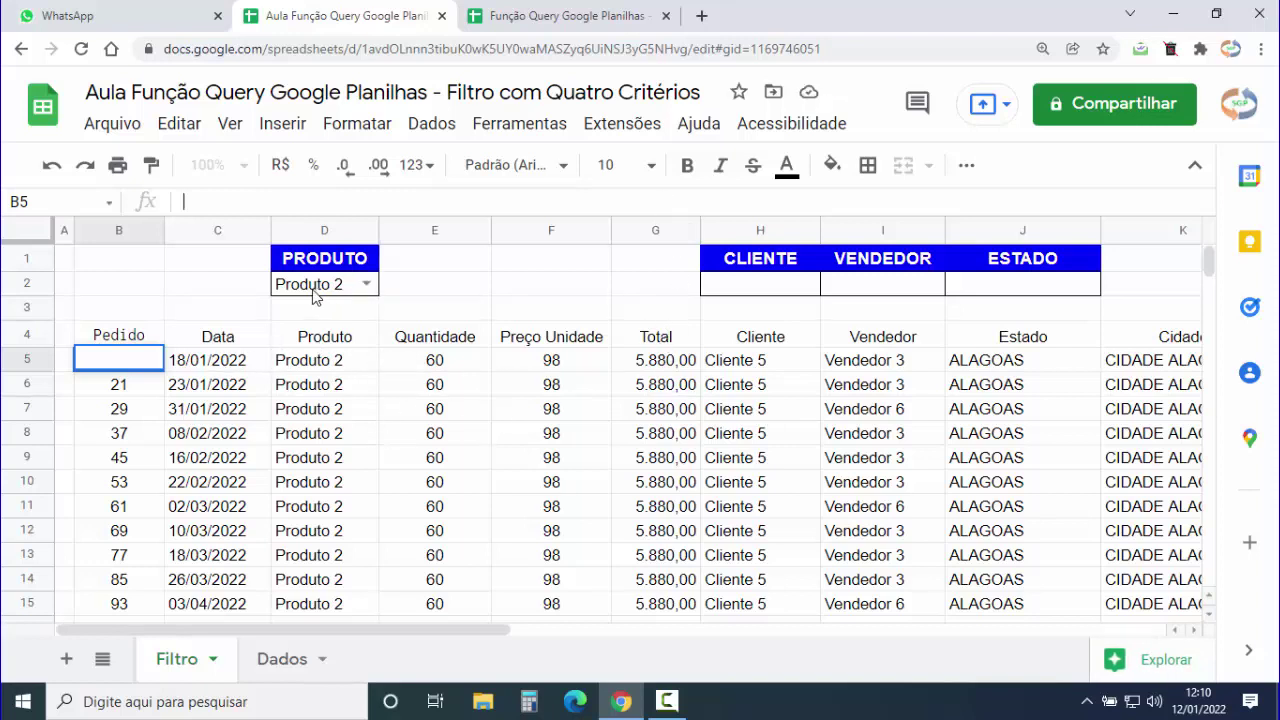
- Reopen the B4 QUERY formula and add AND inside the final quoted text, after the product criterion's closing single quote
{"action": "left_click", "coordinate": [125, 338]}
{"action": "double_click", "coordinate": [122, 336]}
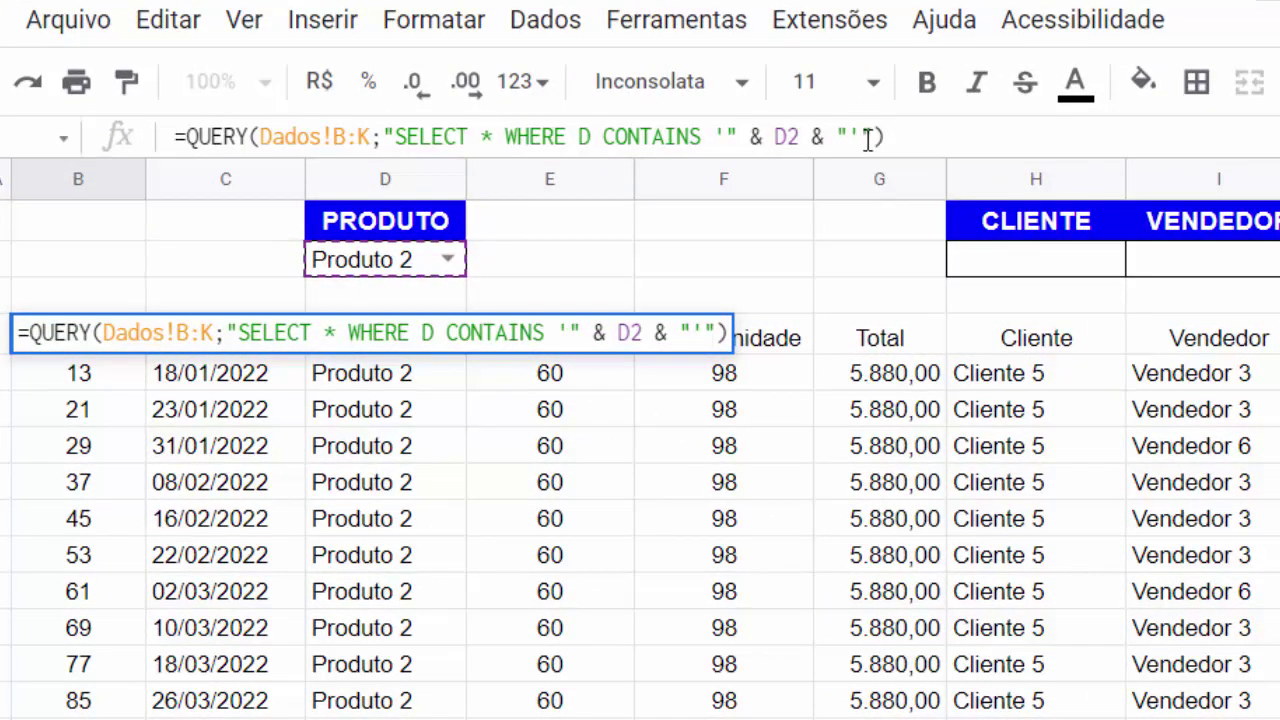
{"action": "left_click", "coordinate": [865, 135]}
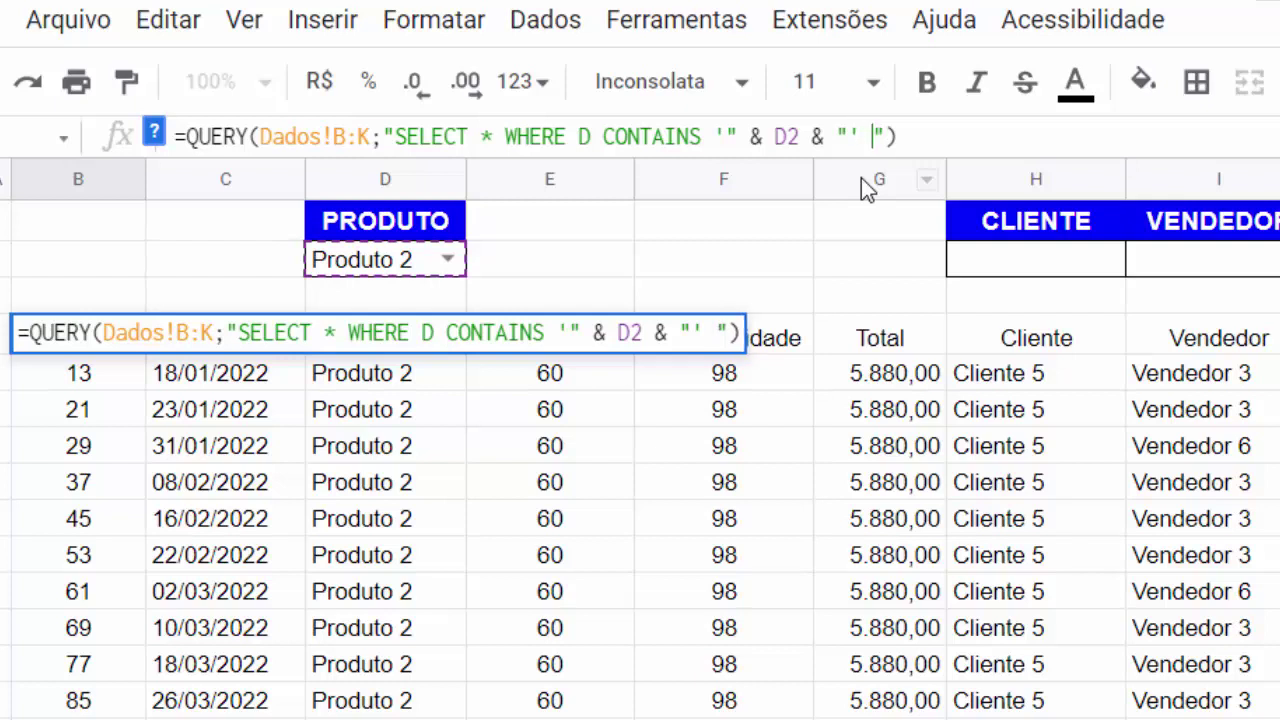
{"action": "type", "text": "AND"}
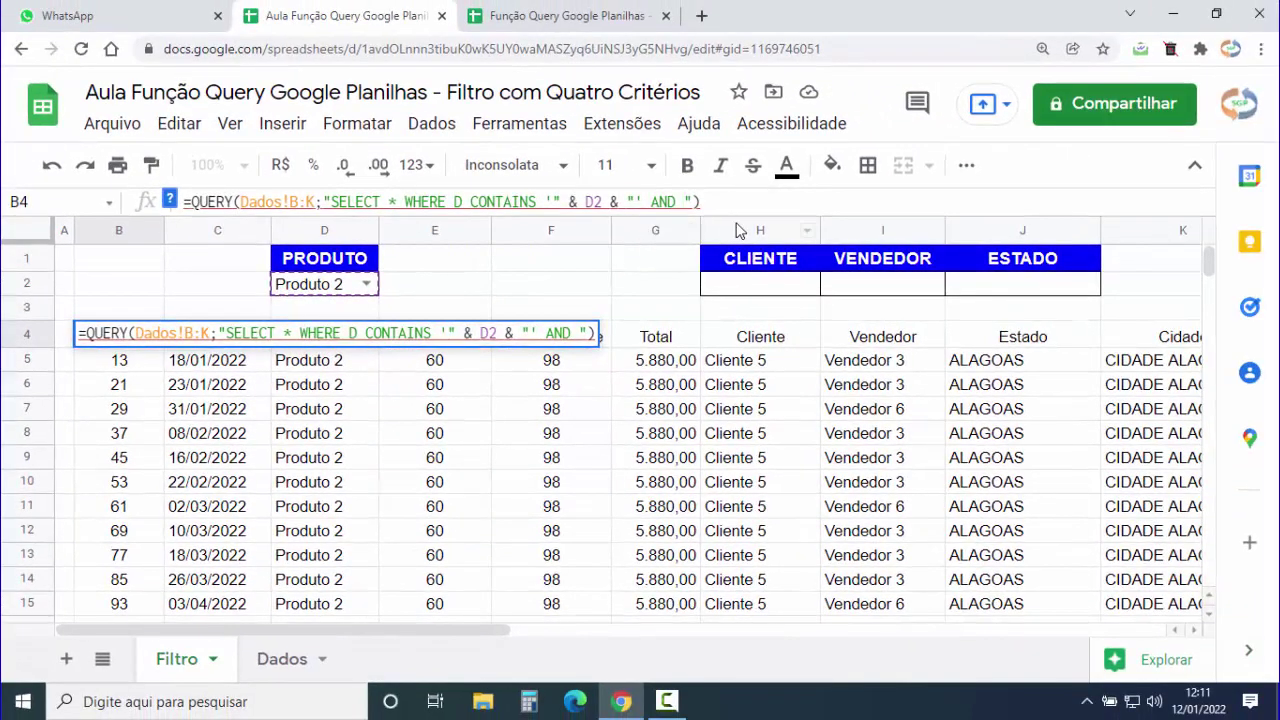
- Check the Cliente column's letter on the Dados sheet, then add H CONTAINS '' after AND in the B4 formula on Filtro
{"action": "left_click", "coordinate": [302, 664]}
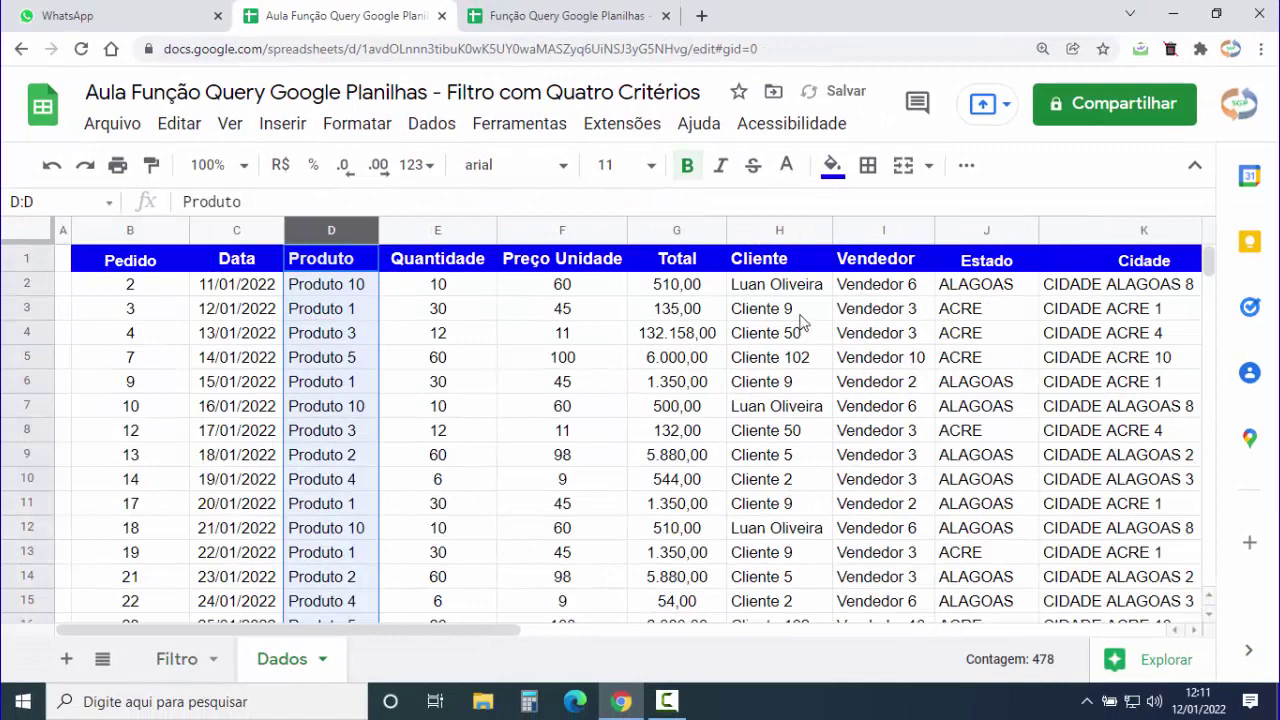
{"action": "left_click", "coordinate": [780, 232]}
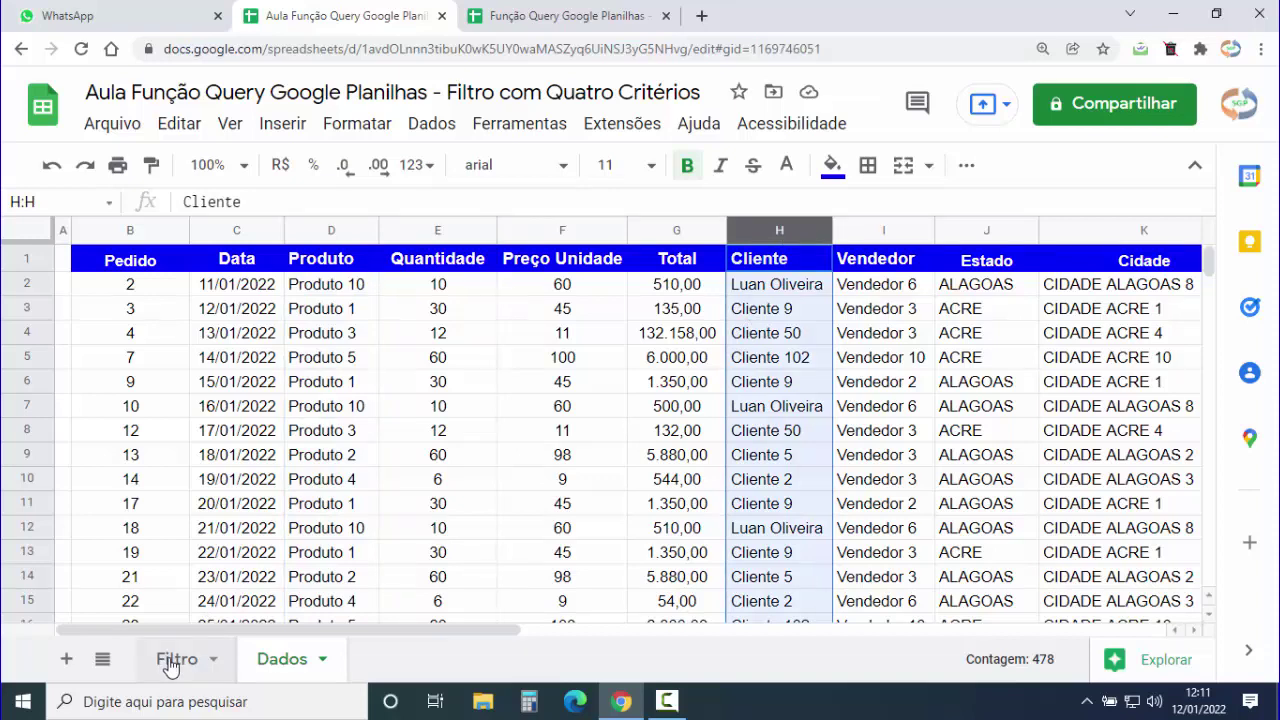
{"action": "left_click", "coordinate": [172, 660]}
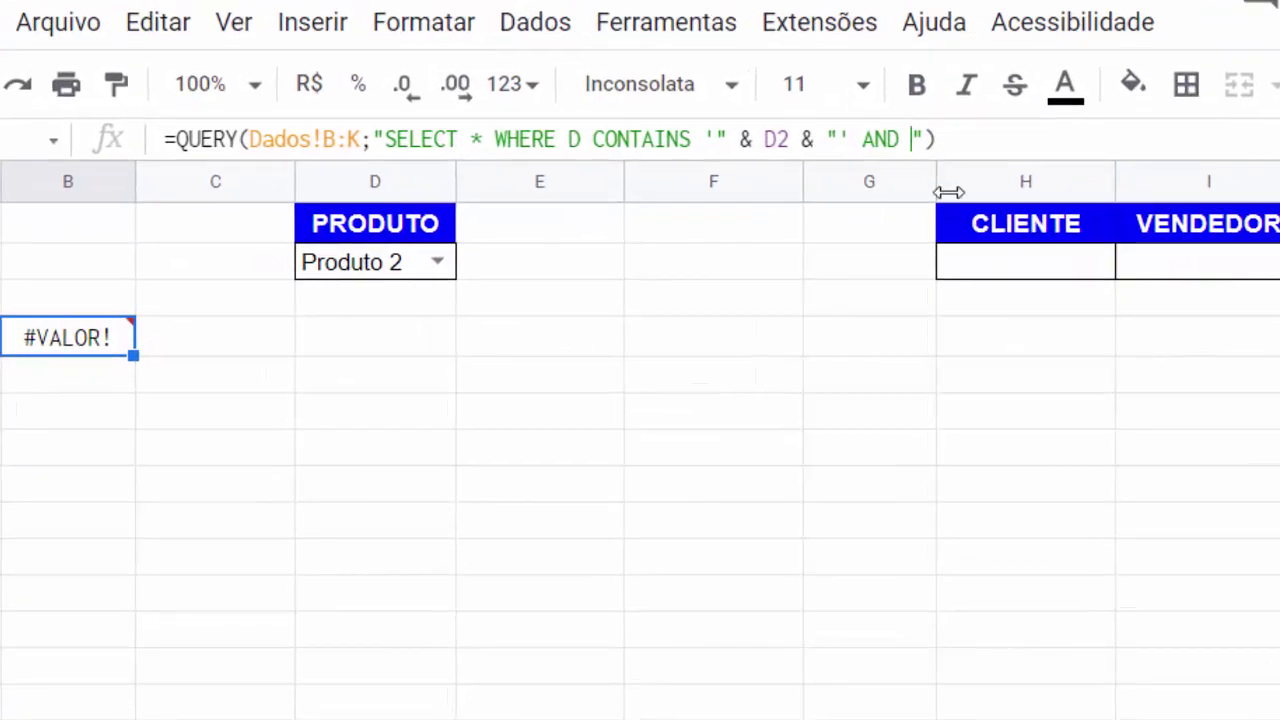
{"action": "left_click", "coordinate": [843, 157]}
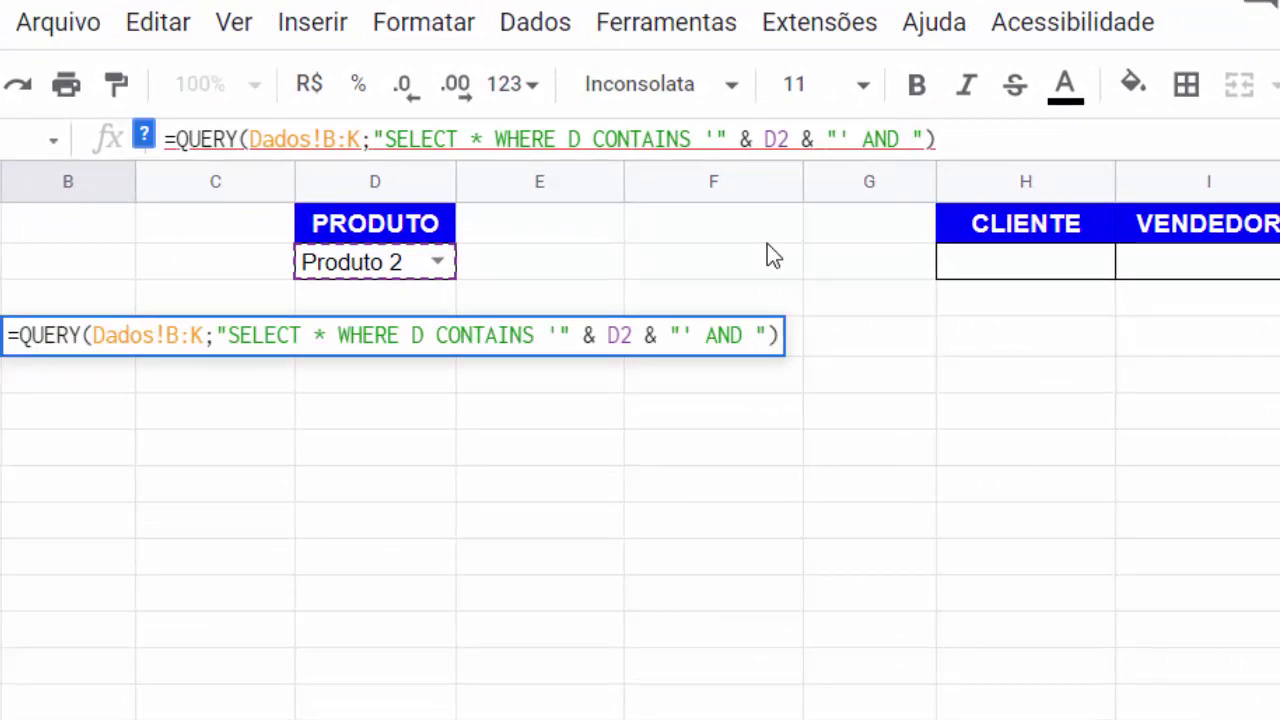
{"action": "type", "text": "H CONTAI"}
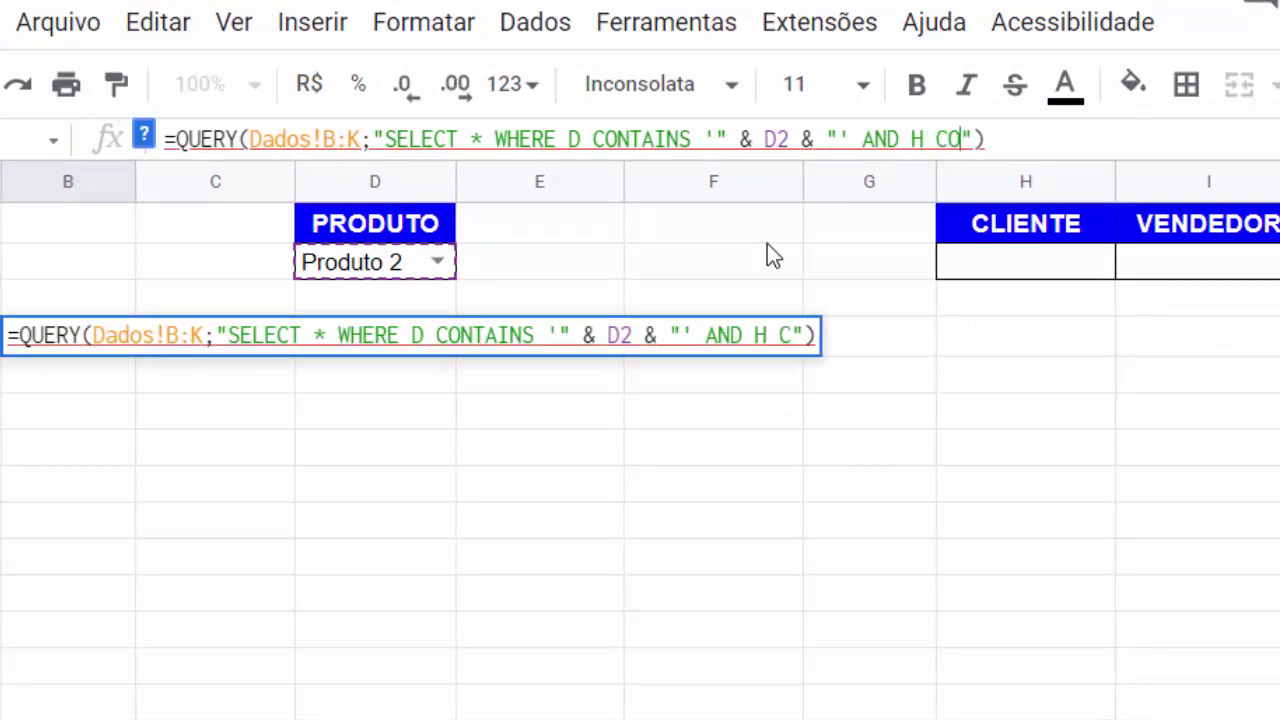
{"action": "type", "text": "NS"}
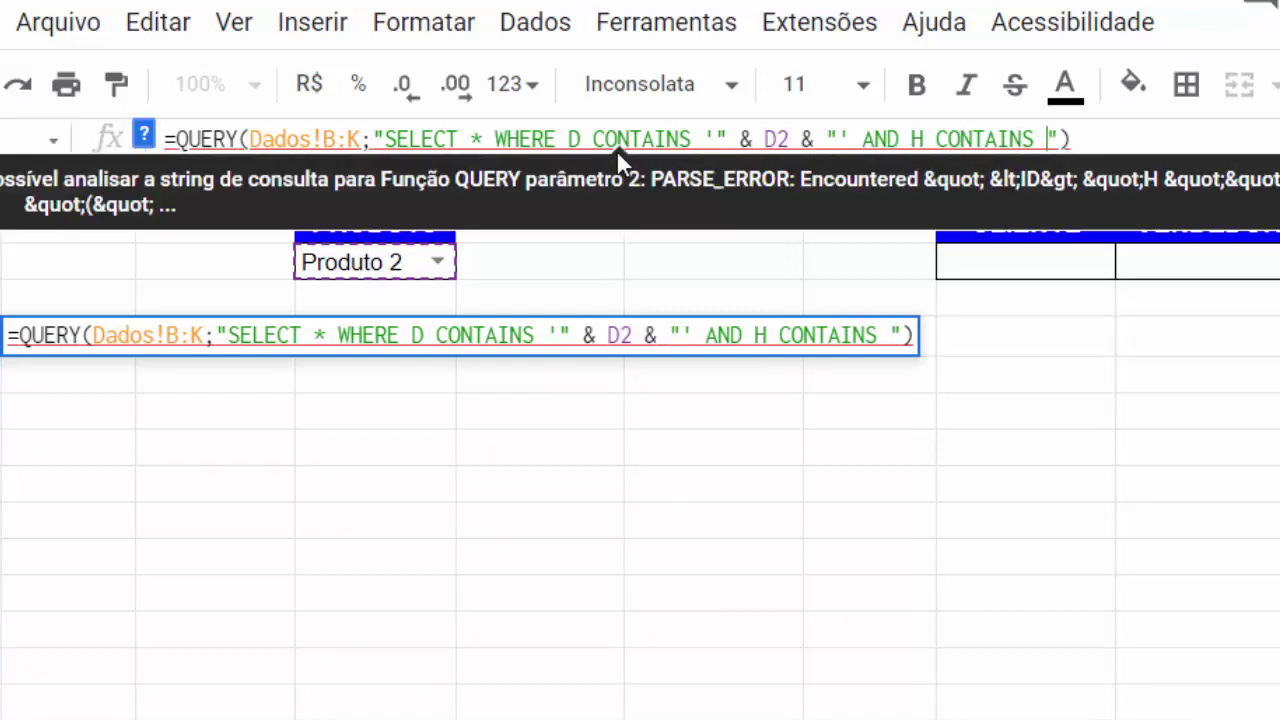
{"action": "type", "text": " ''"}
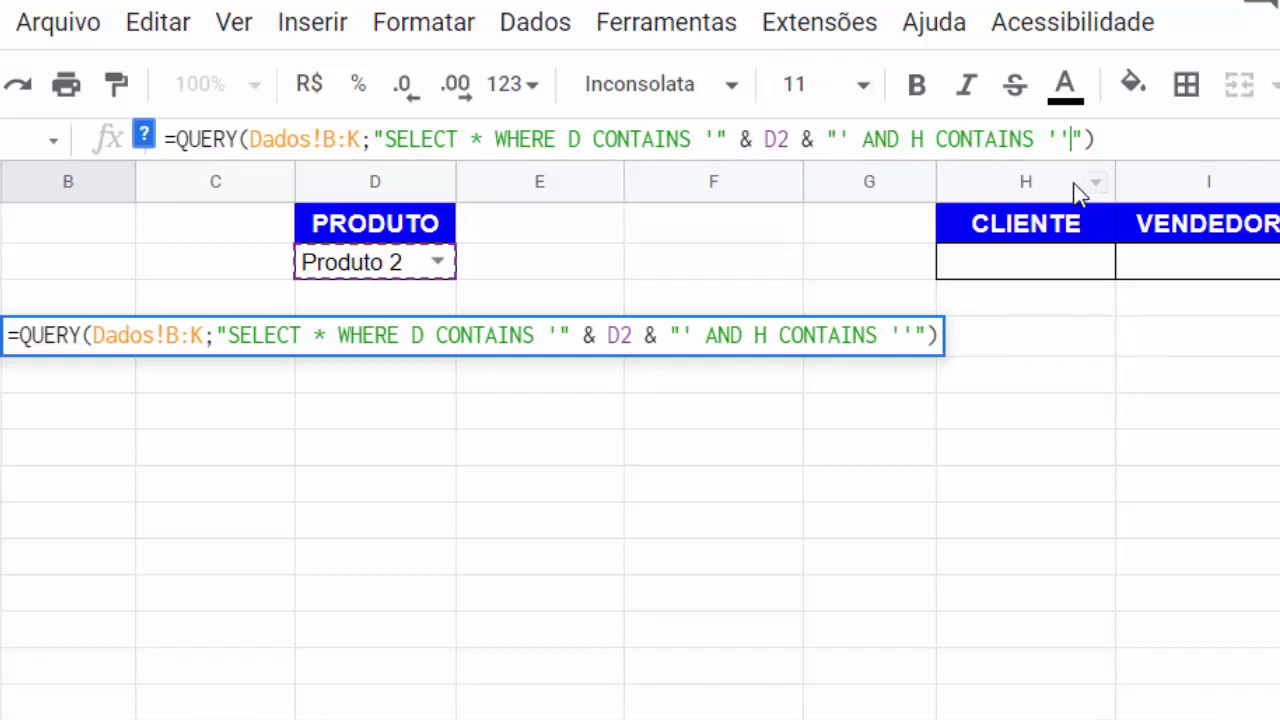
- Insert the client filter cell between the empty single quotes as " & H2 & " and confirm the formula
{"action": "key", "text": "Left"}
{"action": "type", "text": "\"\""}
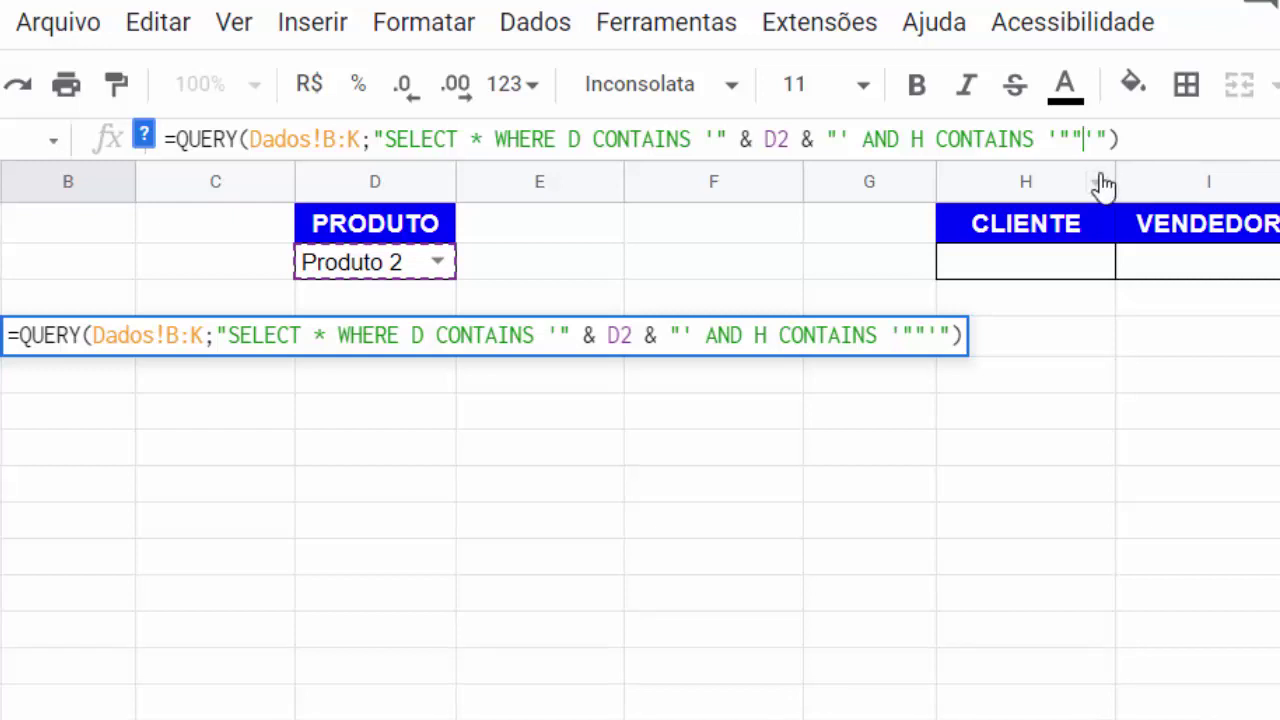
{"action": "left_click", "coordinate": [1073, 138]}
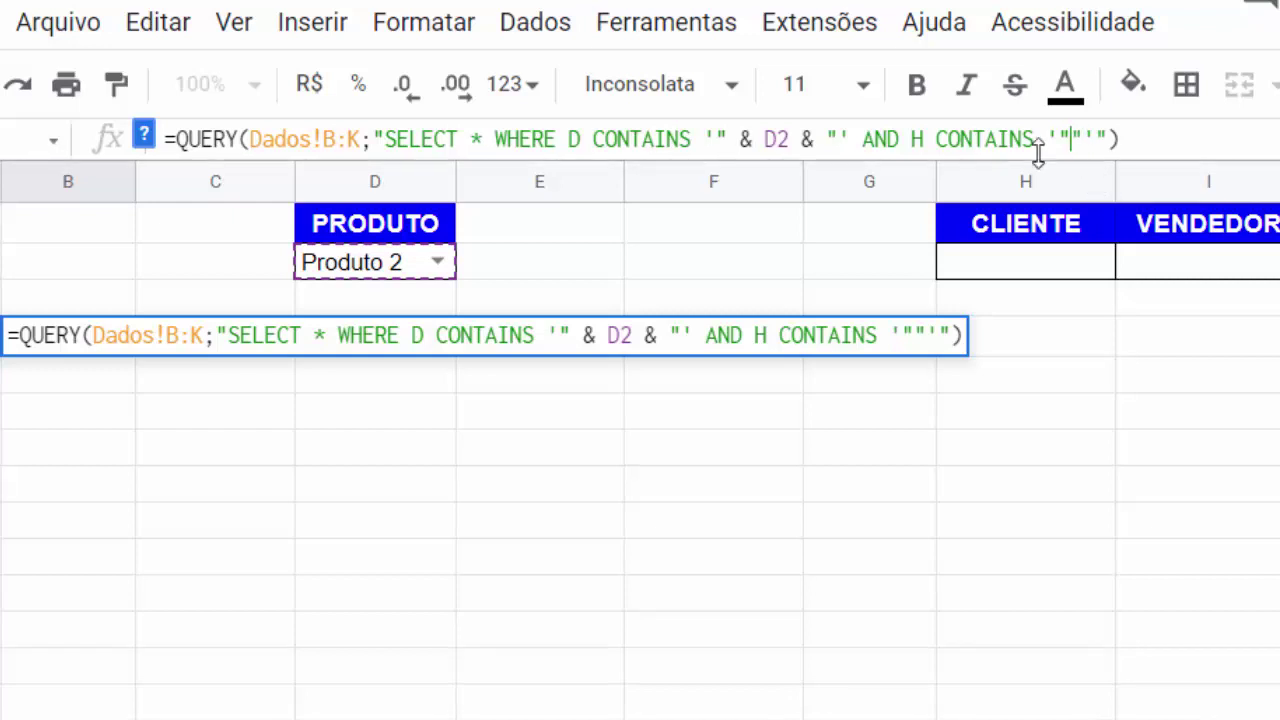
{"action": "type", "text": "&&"}
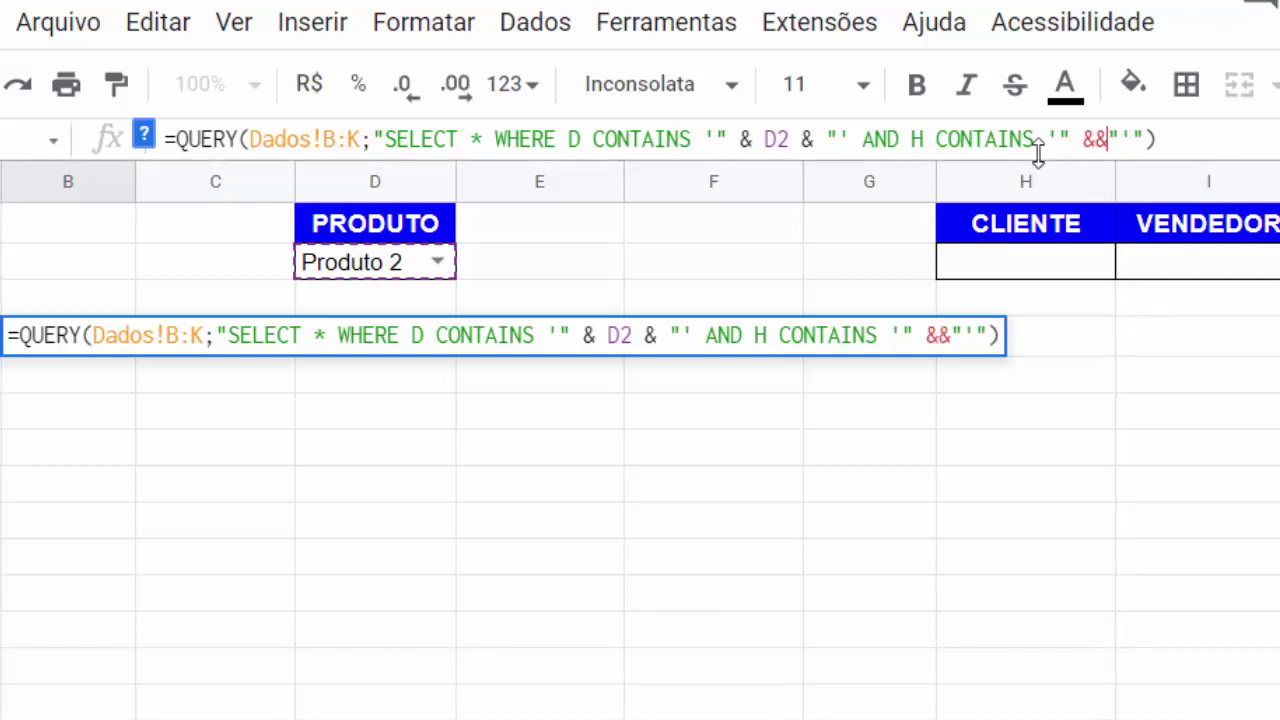
{"action": "left_click", "coordinate": [1094, 140]}
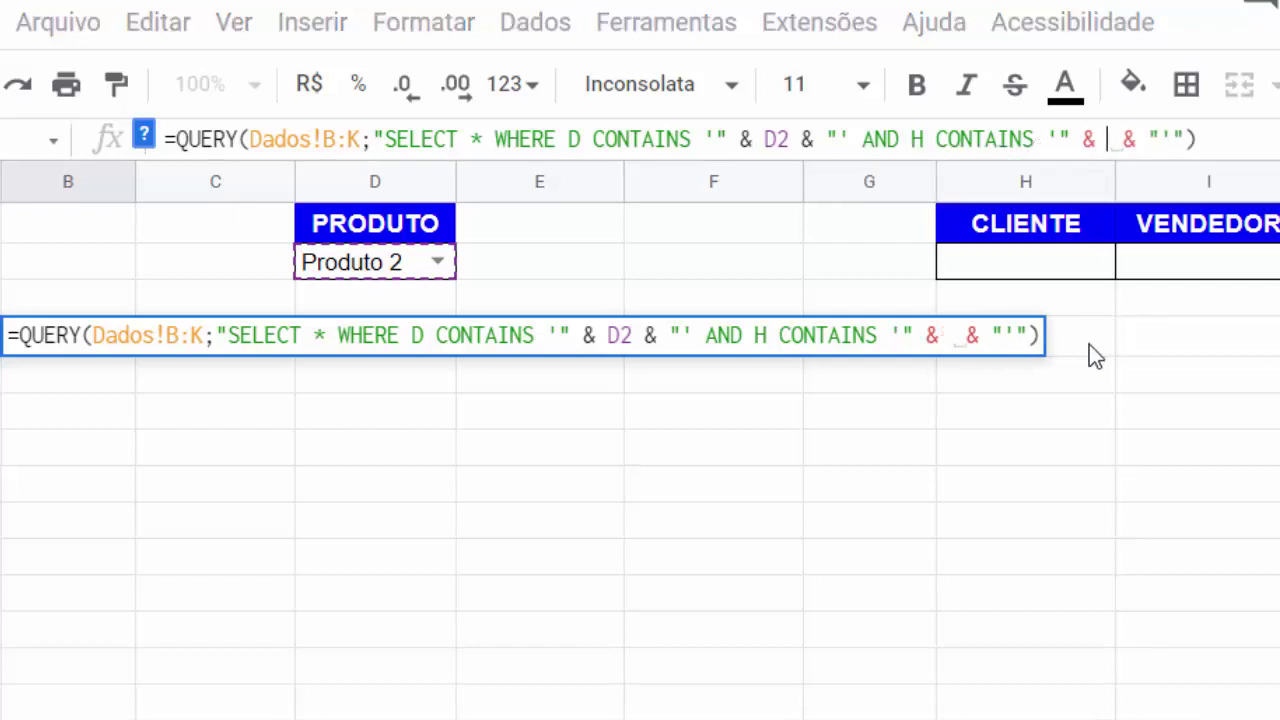
{"action": "left_click", "coordinate": [1036, 266]}
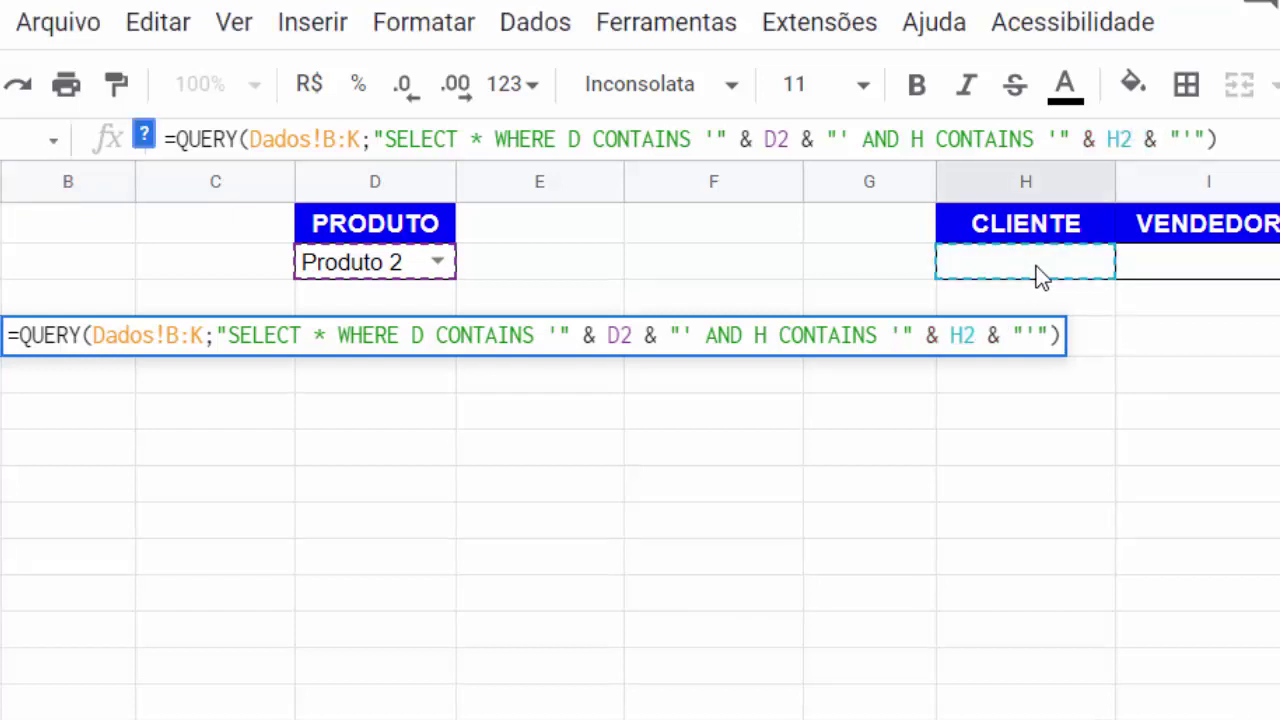
{"action": "key", "text": "Return"}
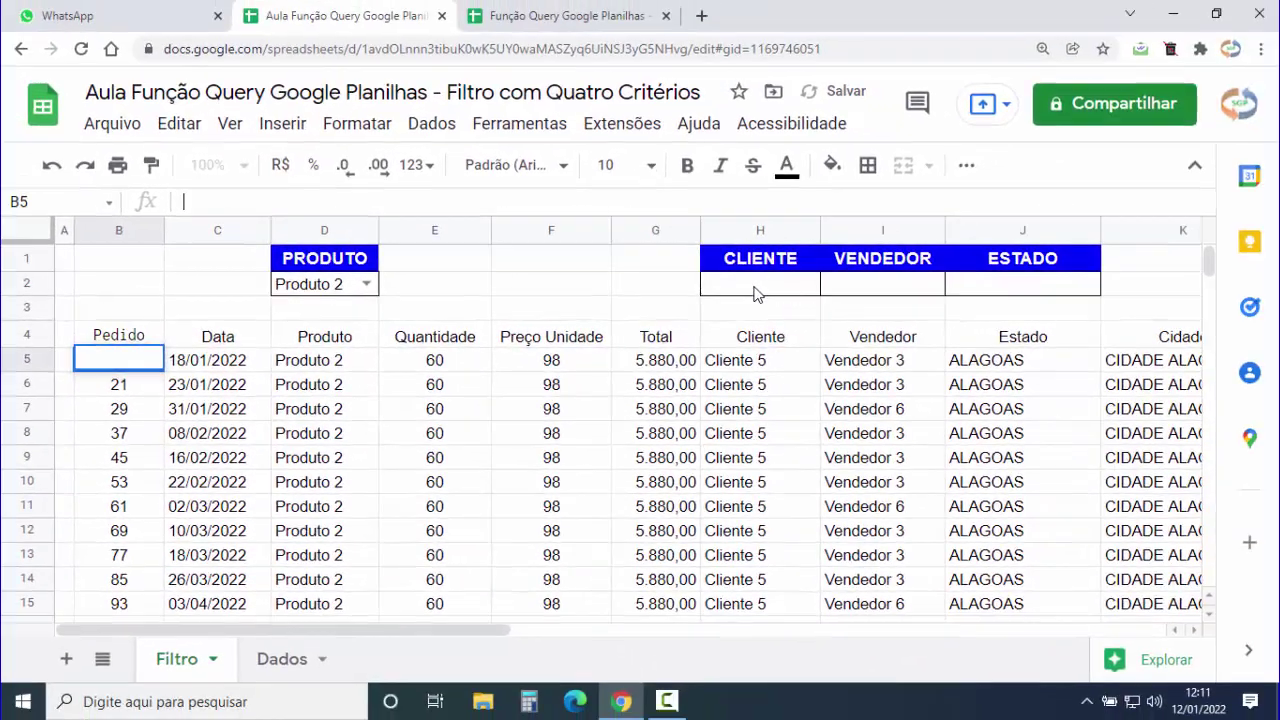
- Reopen the B4 formula, add AND after the client criterion, and check the Vendedor column's letter on the Dados sheet
{"action": "double_click", "coordinate": [137, 338]}
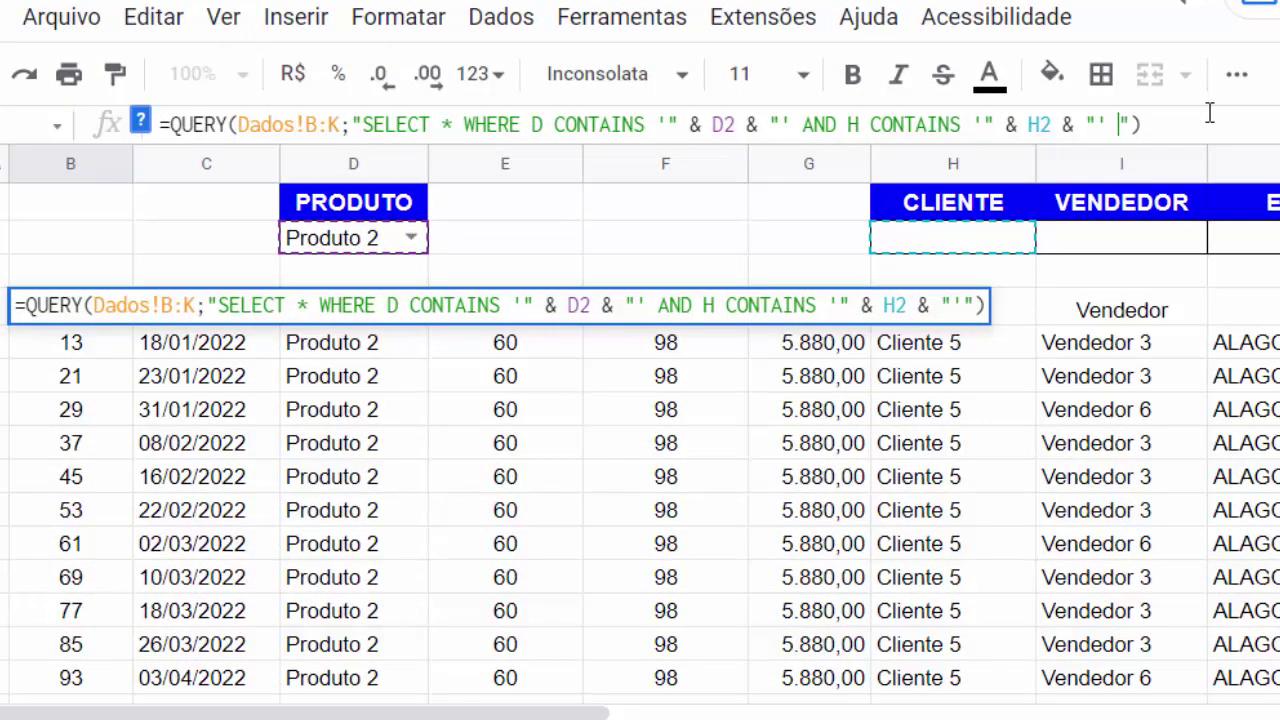
{"action": "type", "text": "AND"}
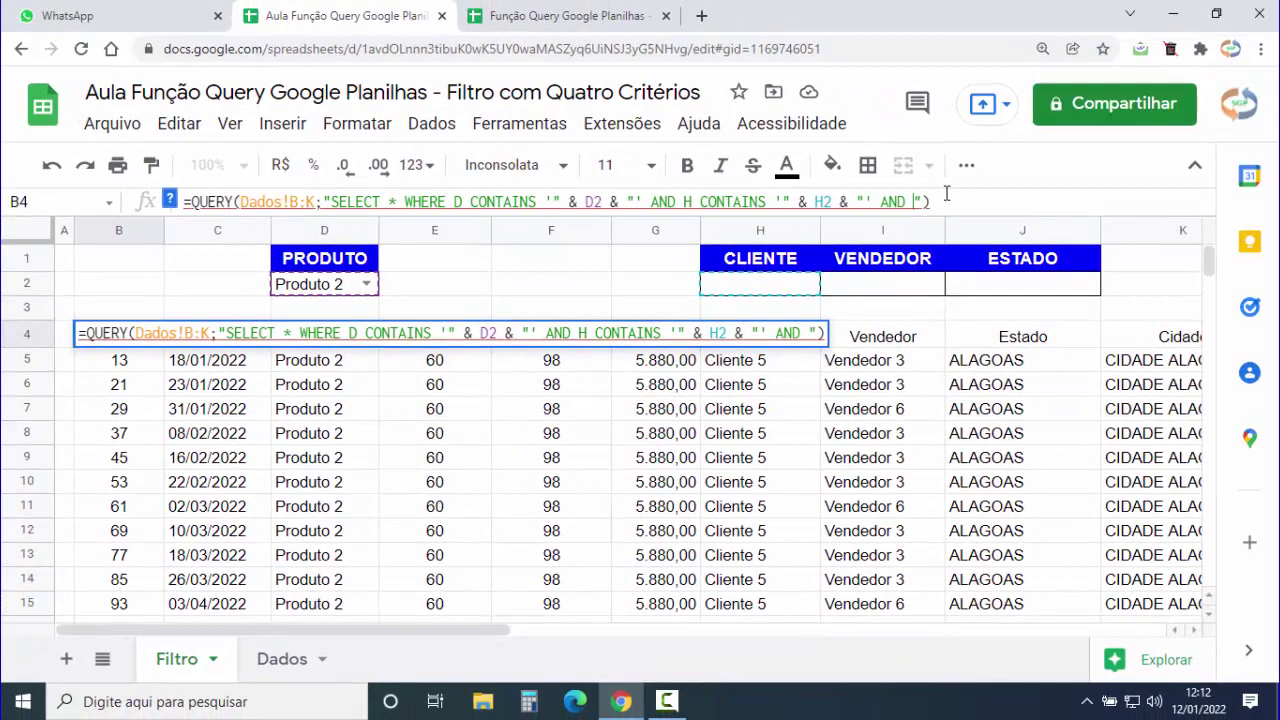
{"action": "left_click", "coordinate": [300, 659]}
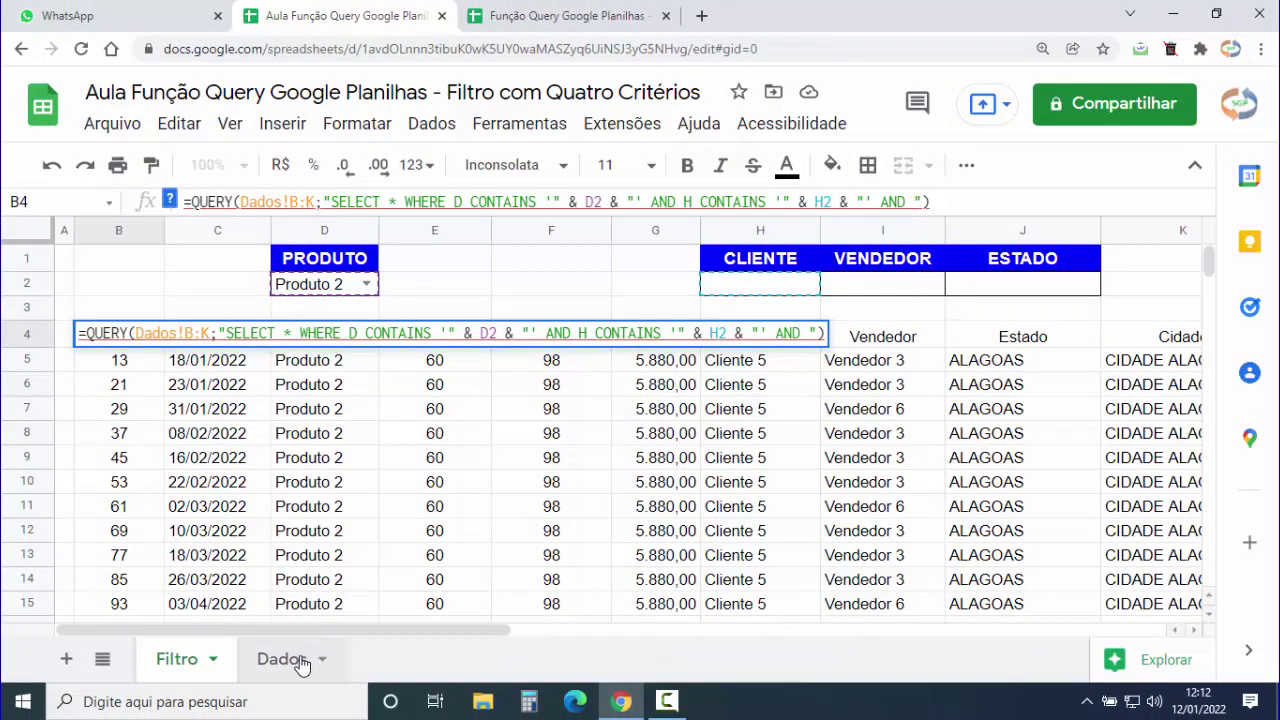
{"action": "left_click", "coordinate": [880, 230]}
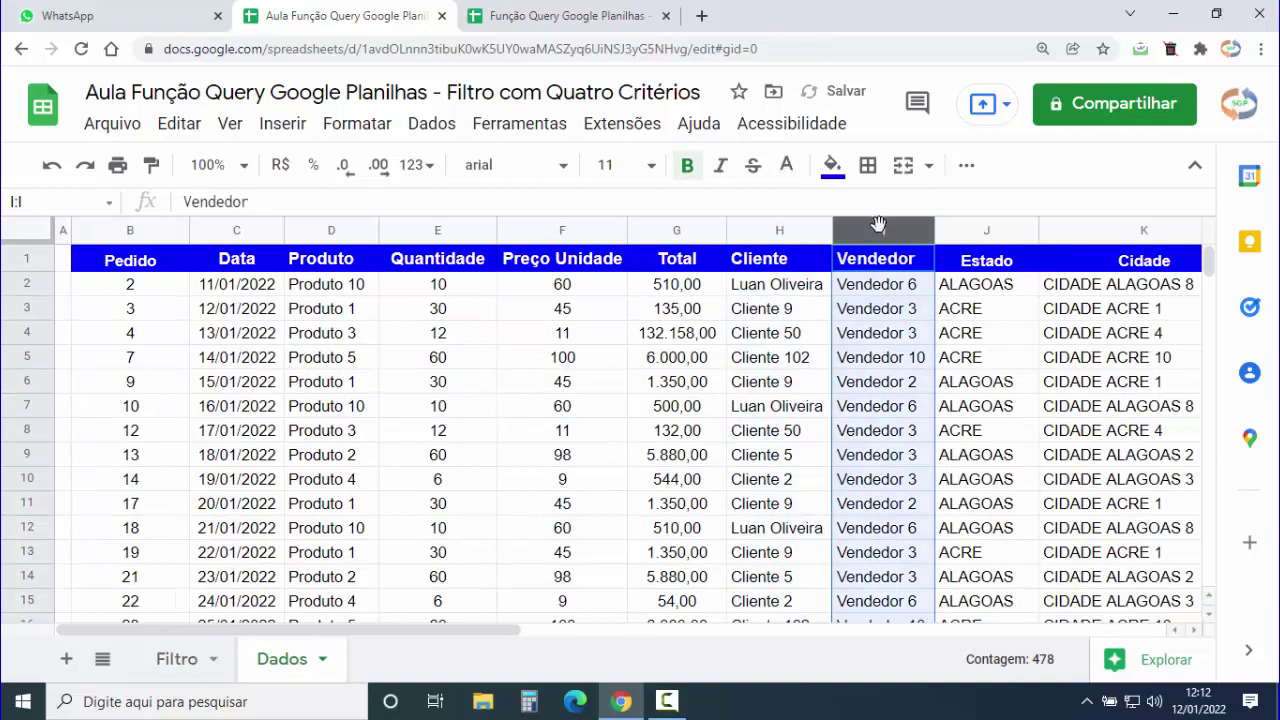
{"action": "left_click", "coordinate": [177, 659]}
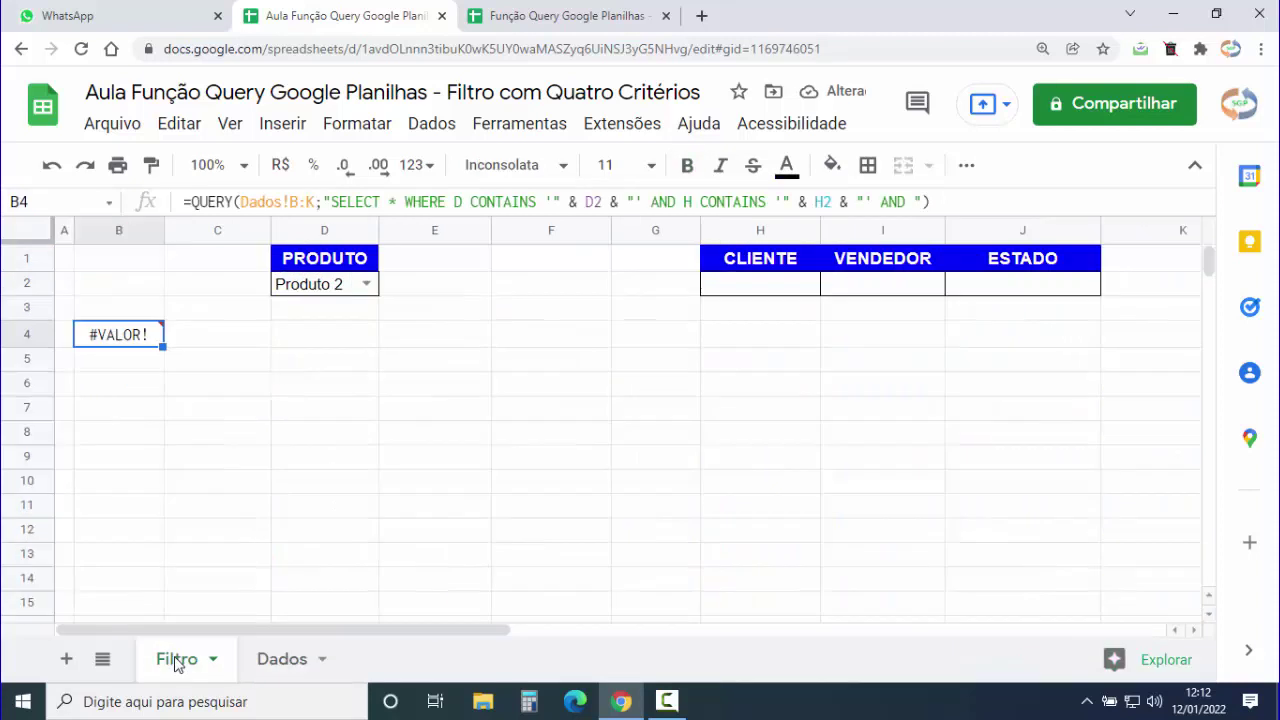
- Add the condition I CONTAINS '' after the last AND in the B4 formula, with empty single quotes for the criterion
{"action": "left_click", "coordinate": [914, 201]}
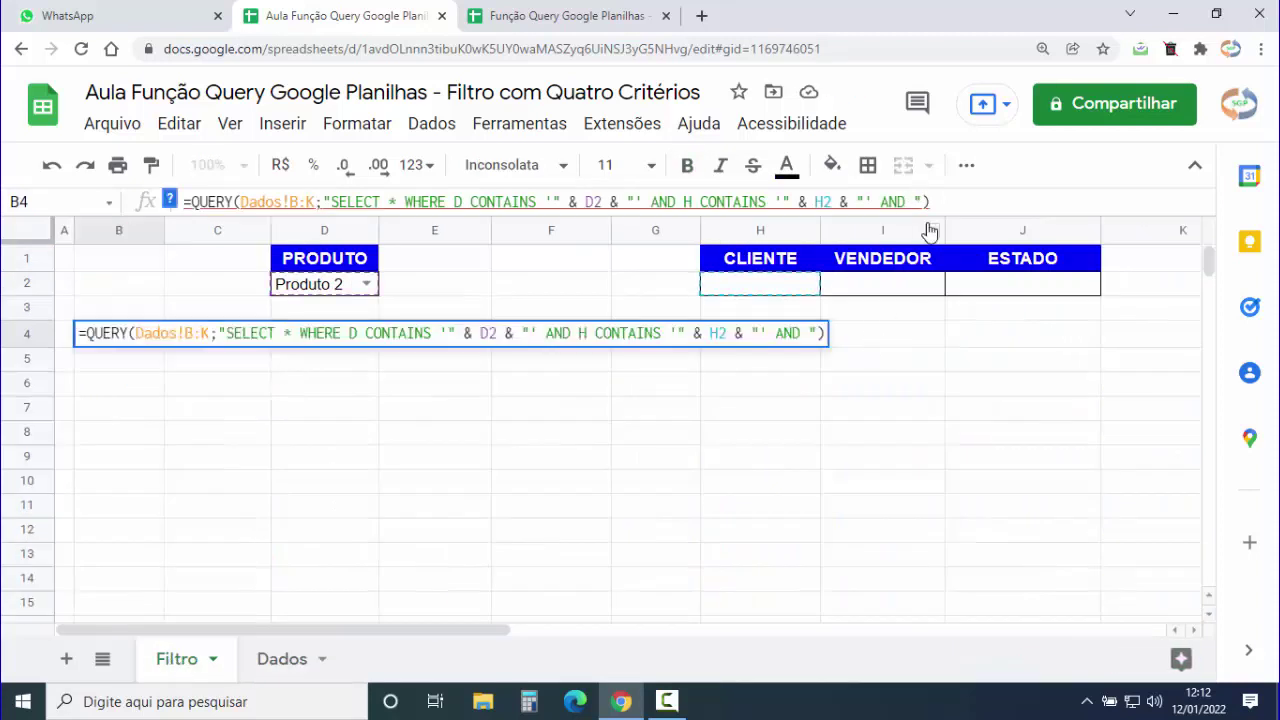
{"action": "type", "text": "I"}
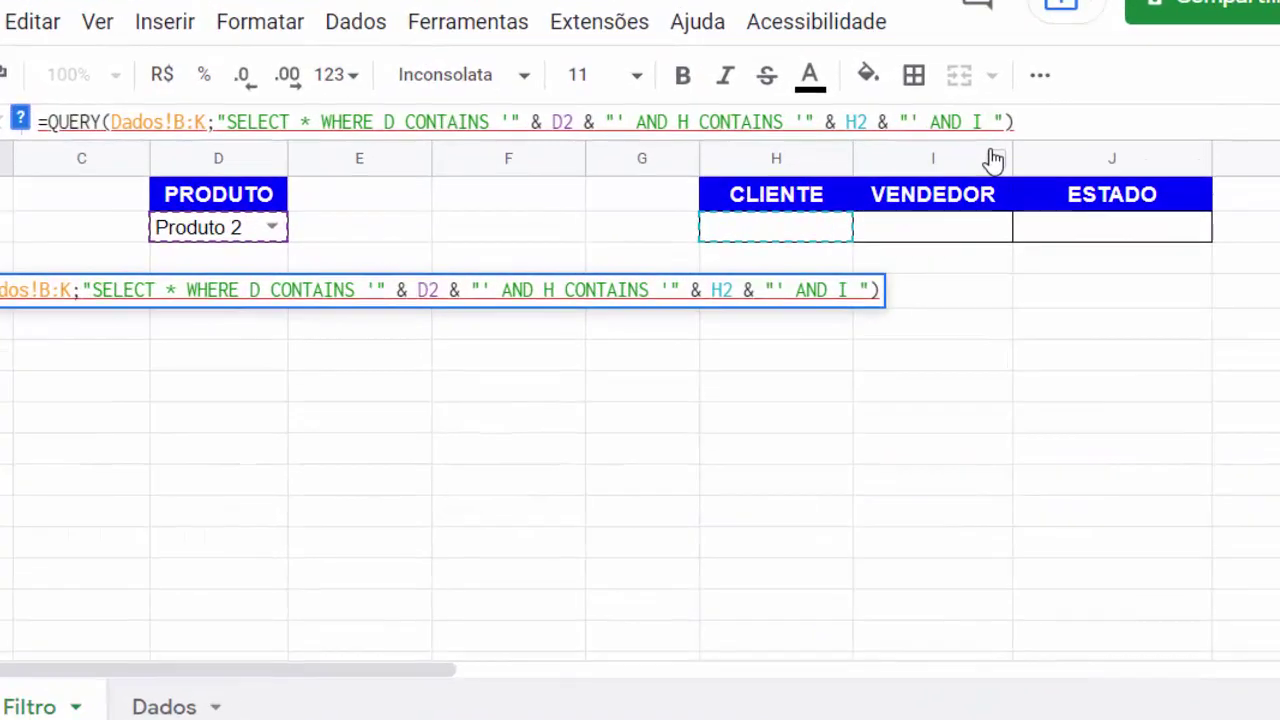
{"action": "type", "text": " CONTAINS"}
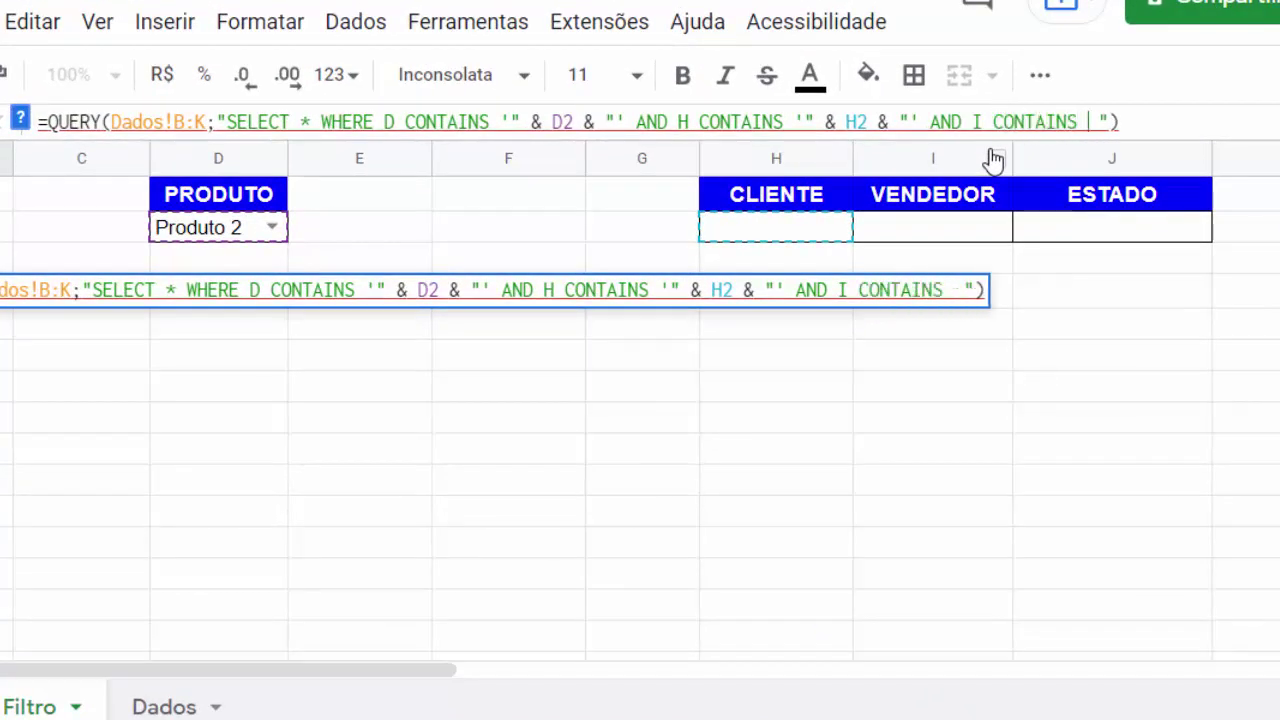
{"action": "type", "text": " ''"}
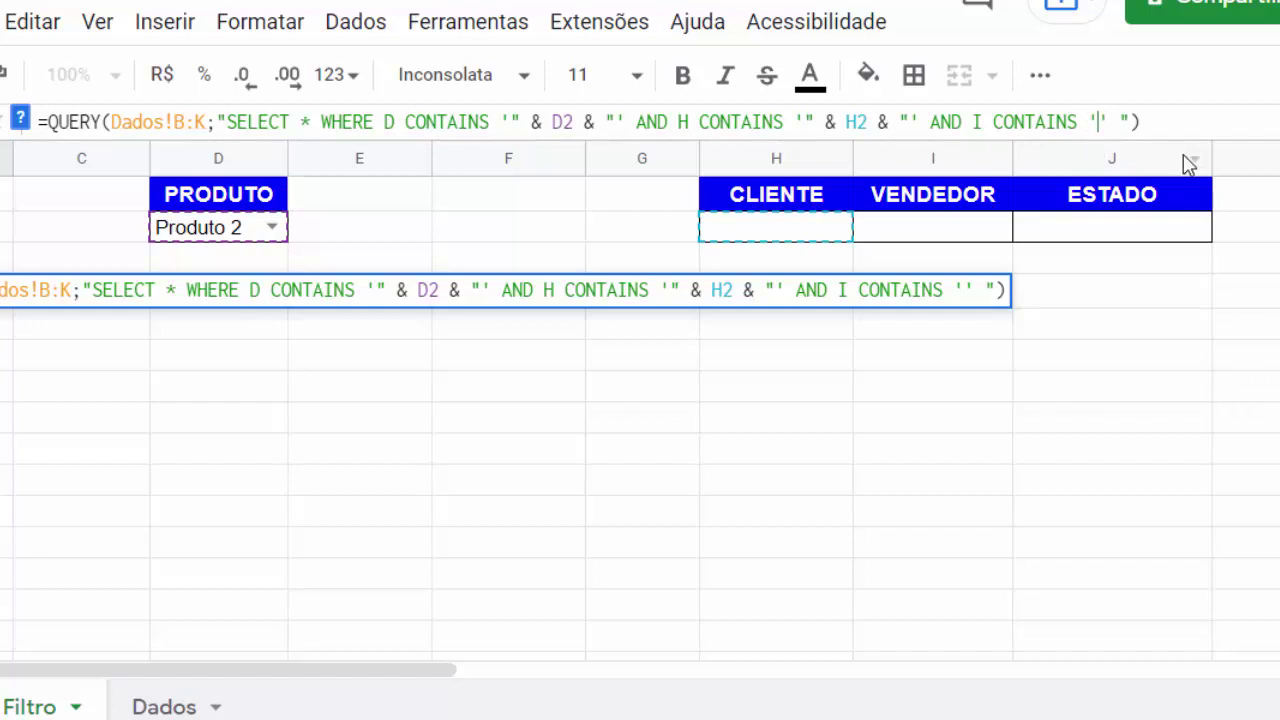
- Insert the seller filter cell between the empty single quotes of the I condition as " & I2 & "
{"action": "type", "text": "\"\""}
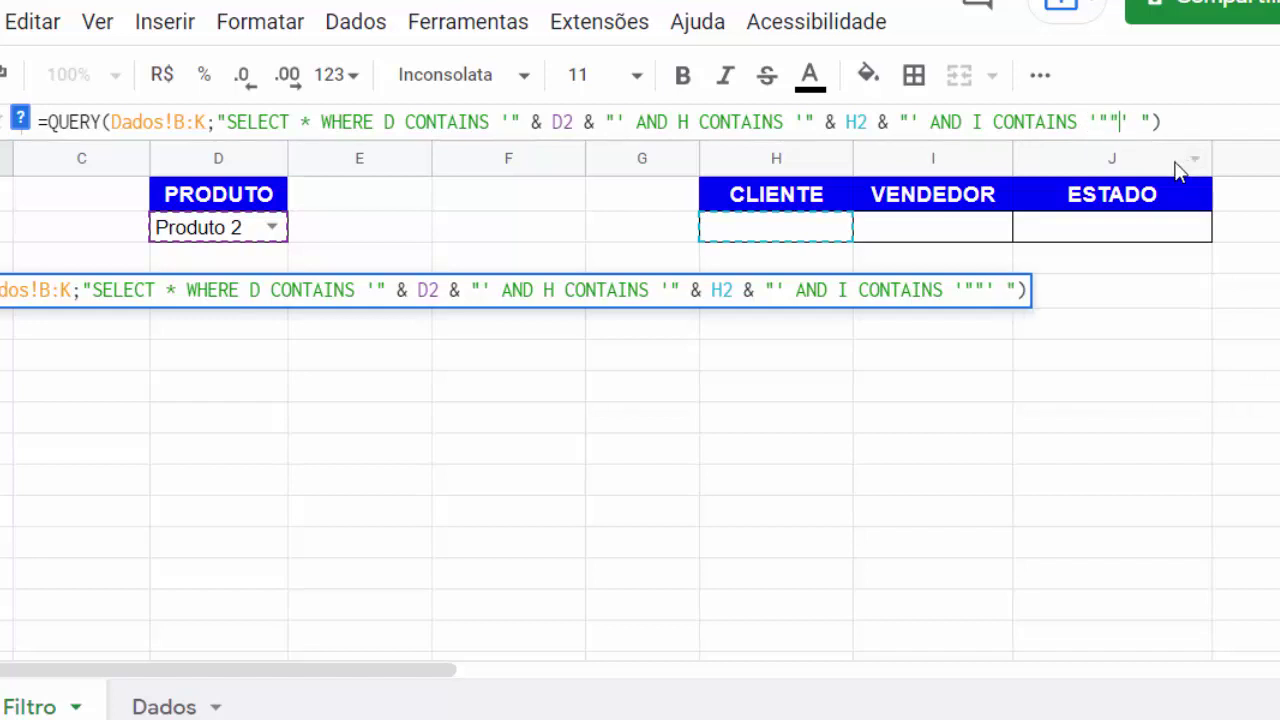
{"action": "key", "text": "Left"}
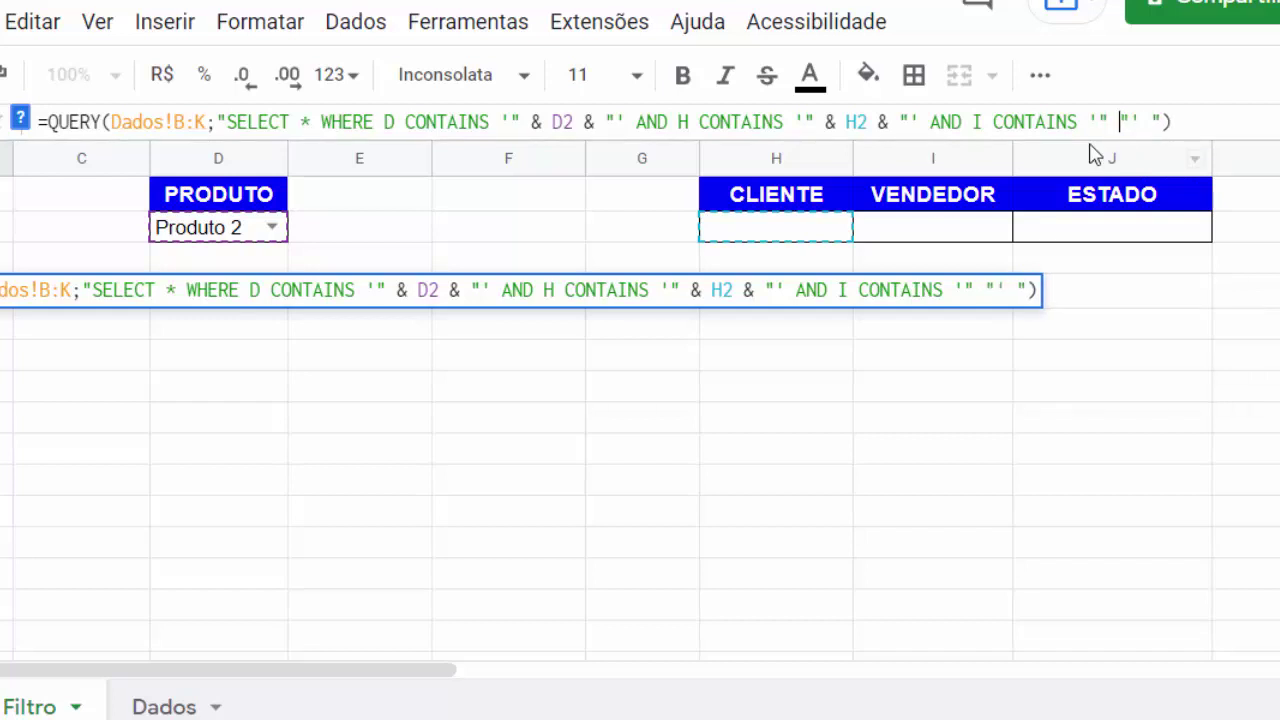
{"action": "type", "text": "&&"}
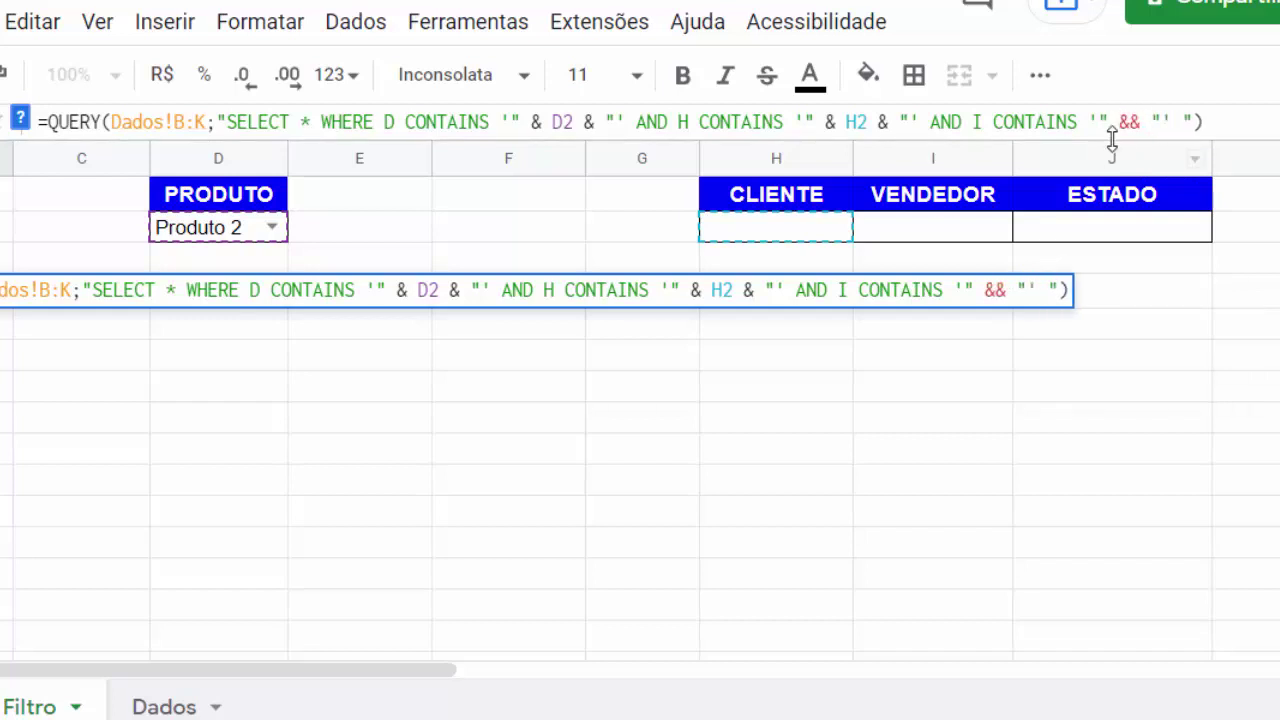
{"action": "left_click", "coordinate": [1128, 121]}
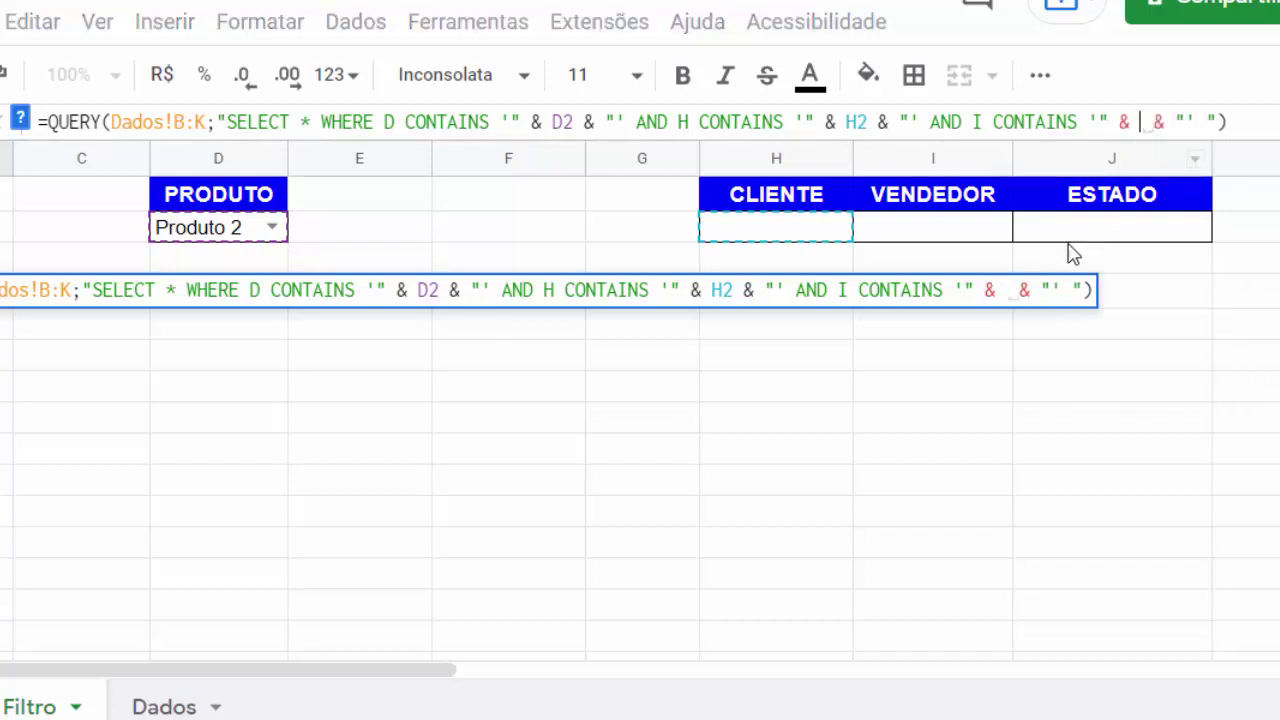
{"action": "left_click", "coordinate": [950, 237]}
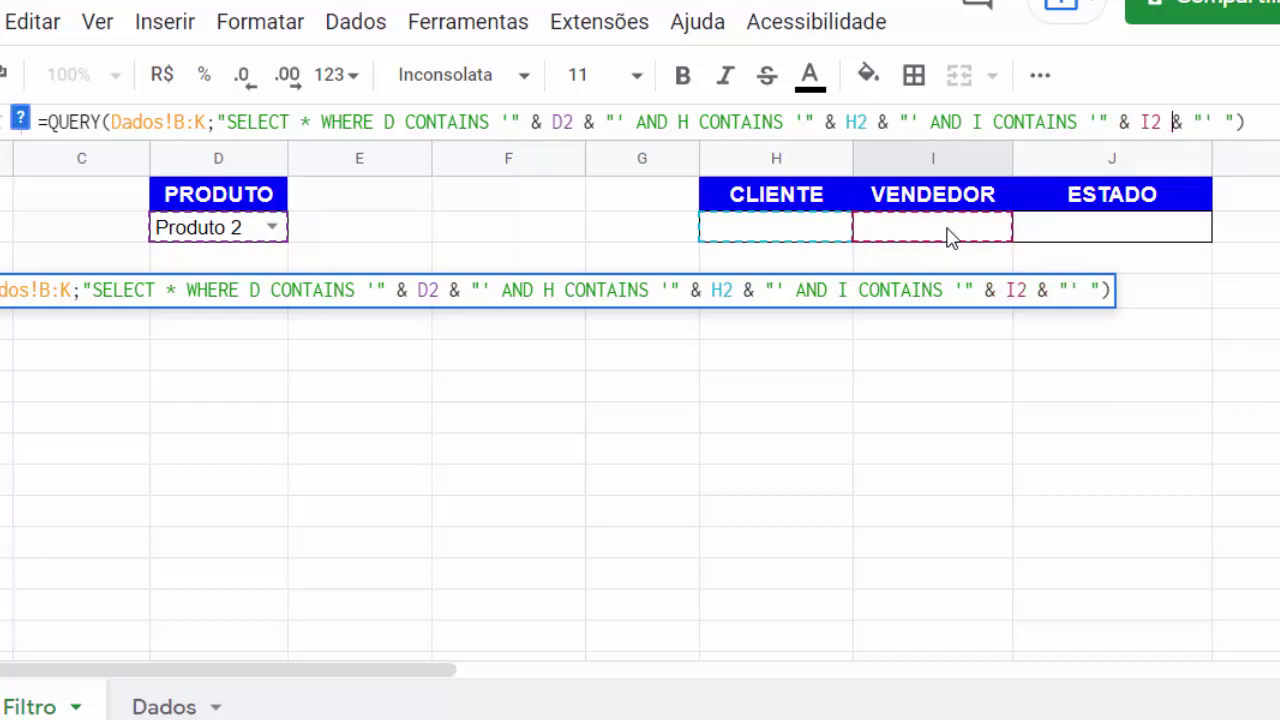
- Add AND after the seller criterion in the B4 formula and check the Estado column's letter on the Dados sheet
{"action": "left_click", "coordinate": [1237, 122]}
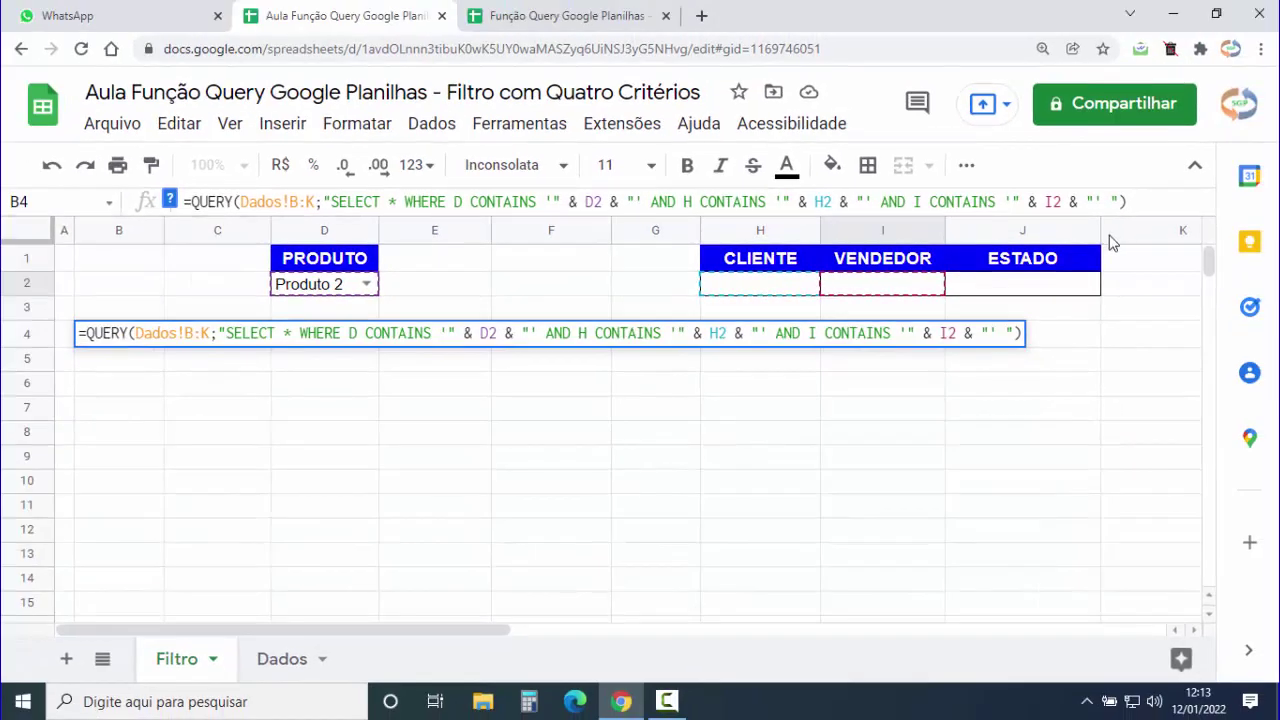
{"action": "key", "text": "BackSpace"}
{"action": "type", "text": "A"}
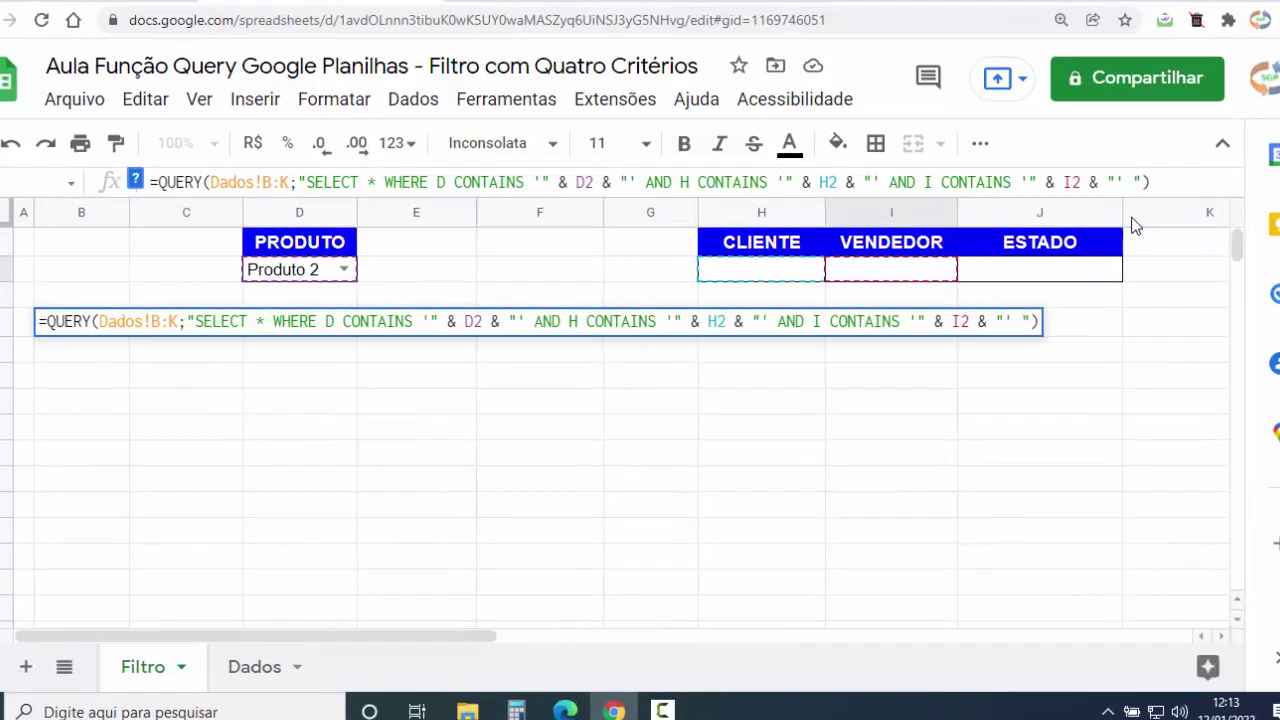
{"action": "type", "text": "ND"}
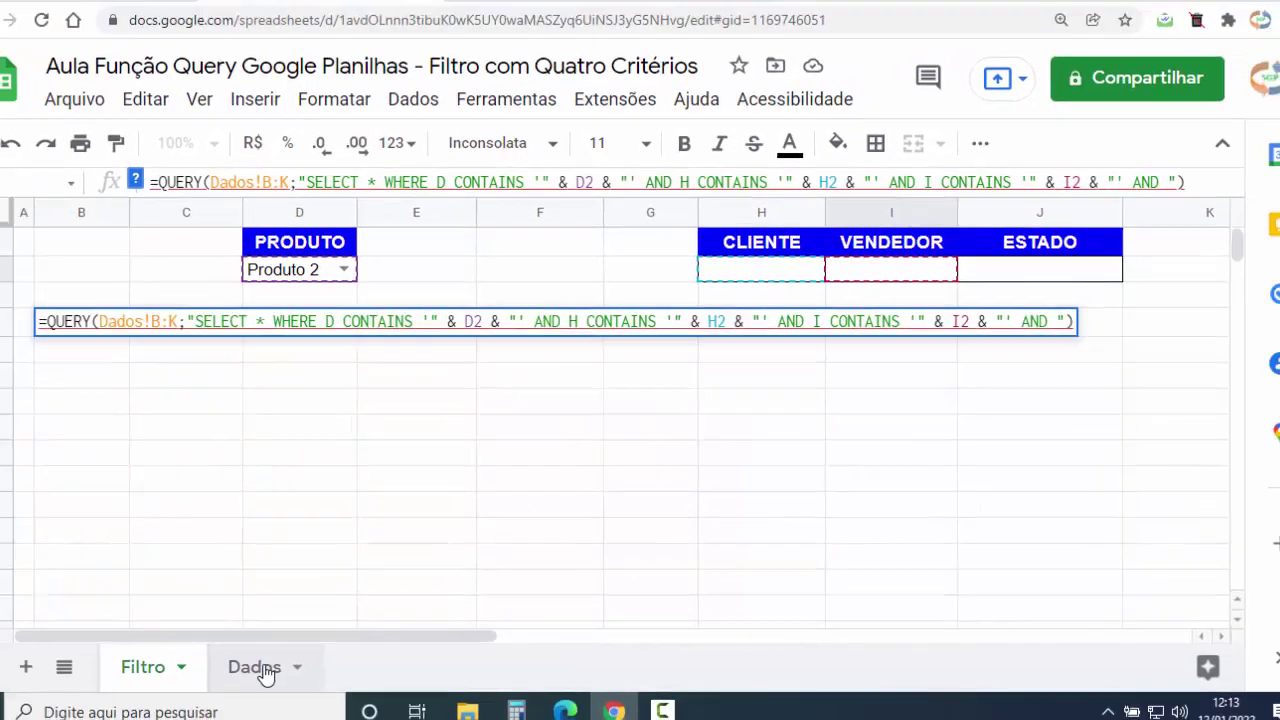
{"action": "left_click", "coordinate": [164, 693]}
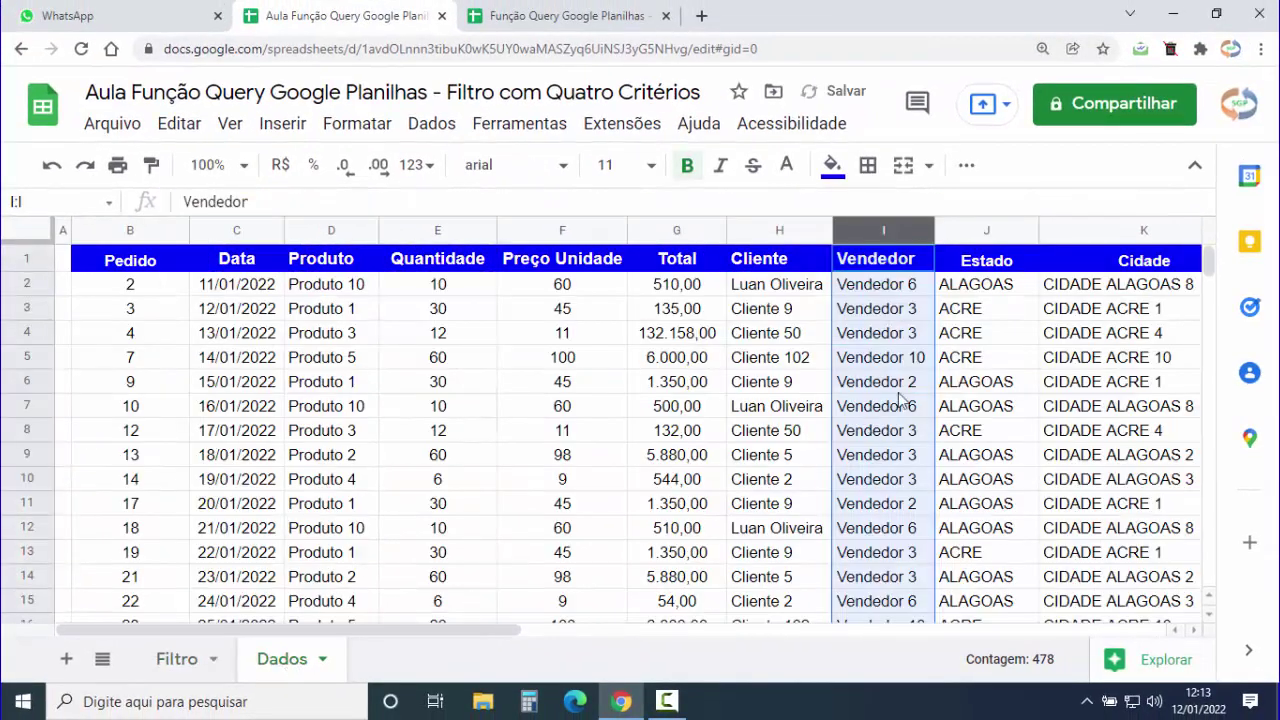
{"action": "left_click", "coordinate": [978, 228]}
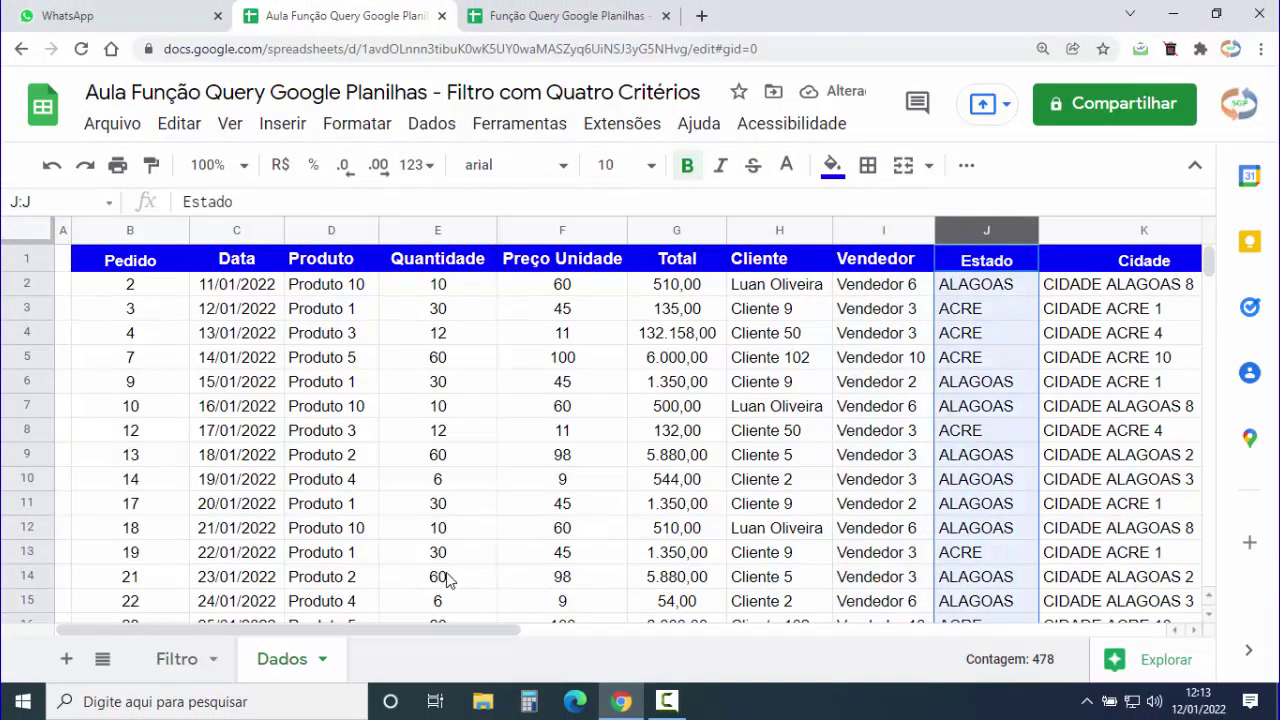
- Add the condition J CONTAINS '' after the last AND in the Filtro sheet's B4 formula, with empty single quotes for the criterion
{"action": "left_click", "coordinate": [172, 664]}
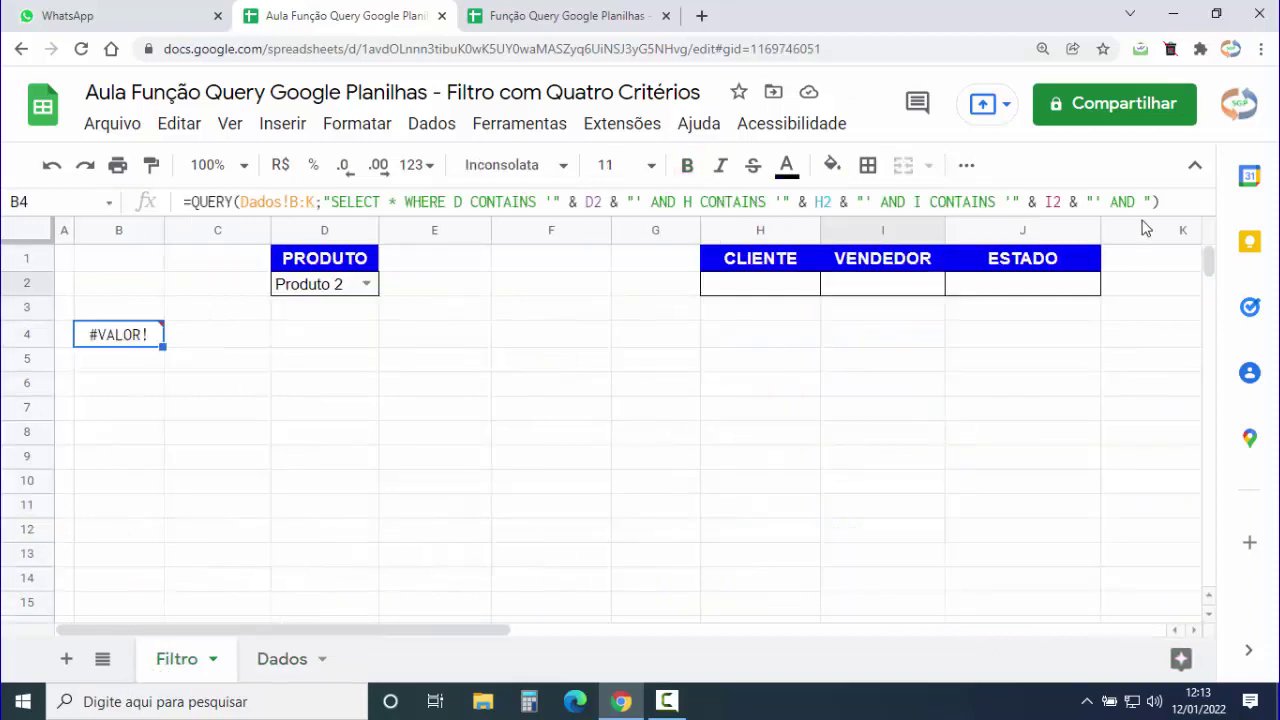
{"action": "left_click", "coordinate": [1143, 201]}
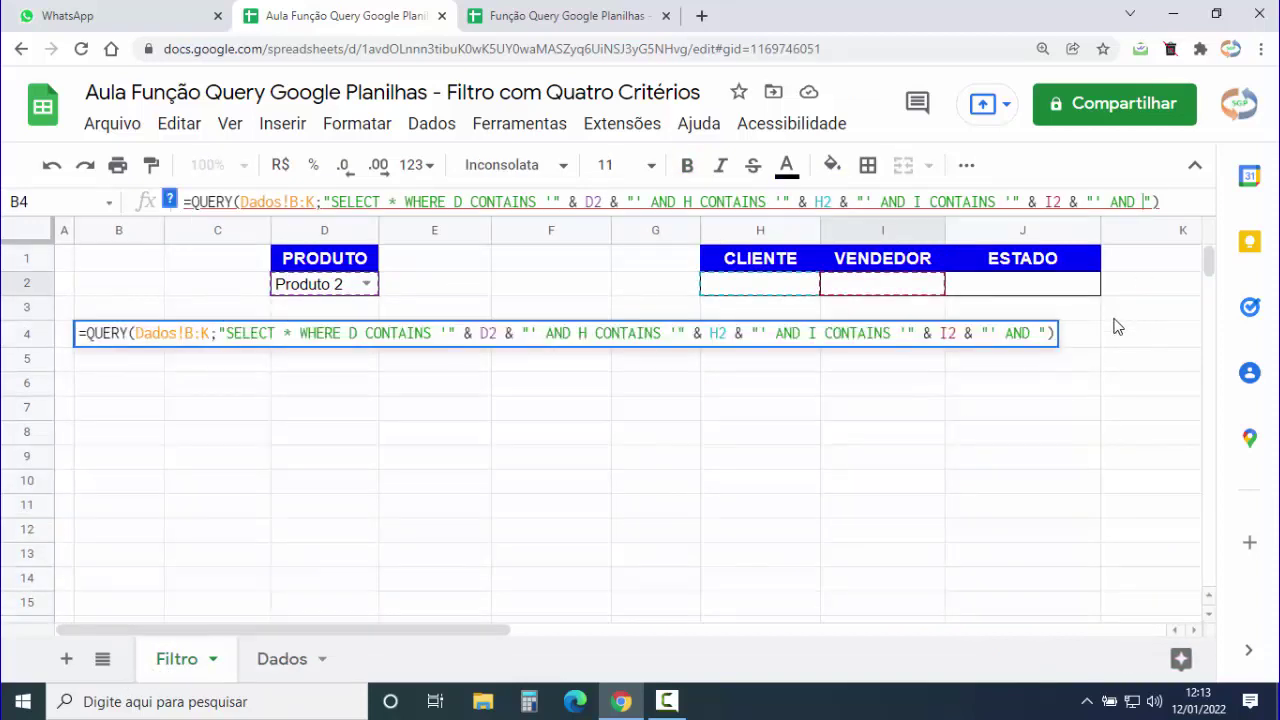
{"action": "type", "text": "J CONT"}
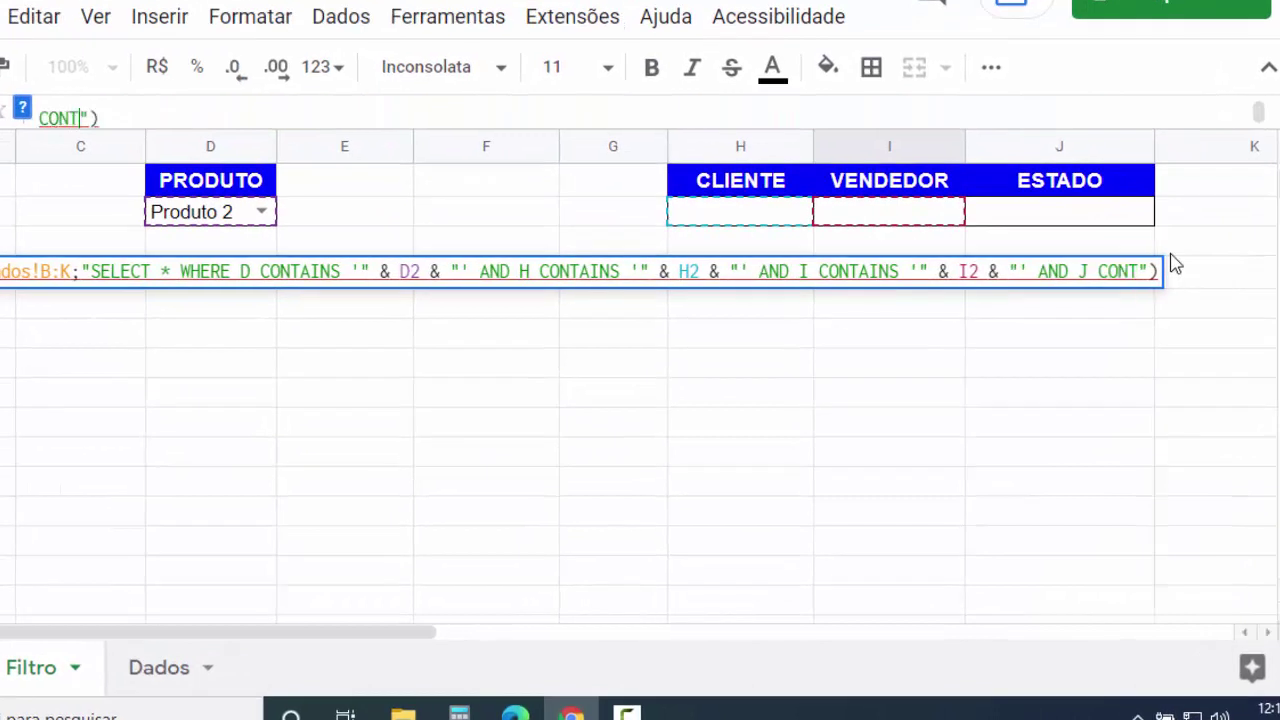
{"action": "type", "text": "AINS"}
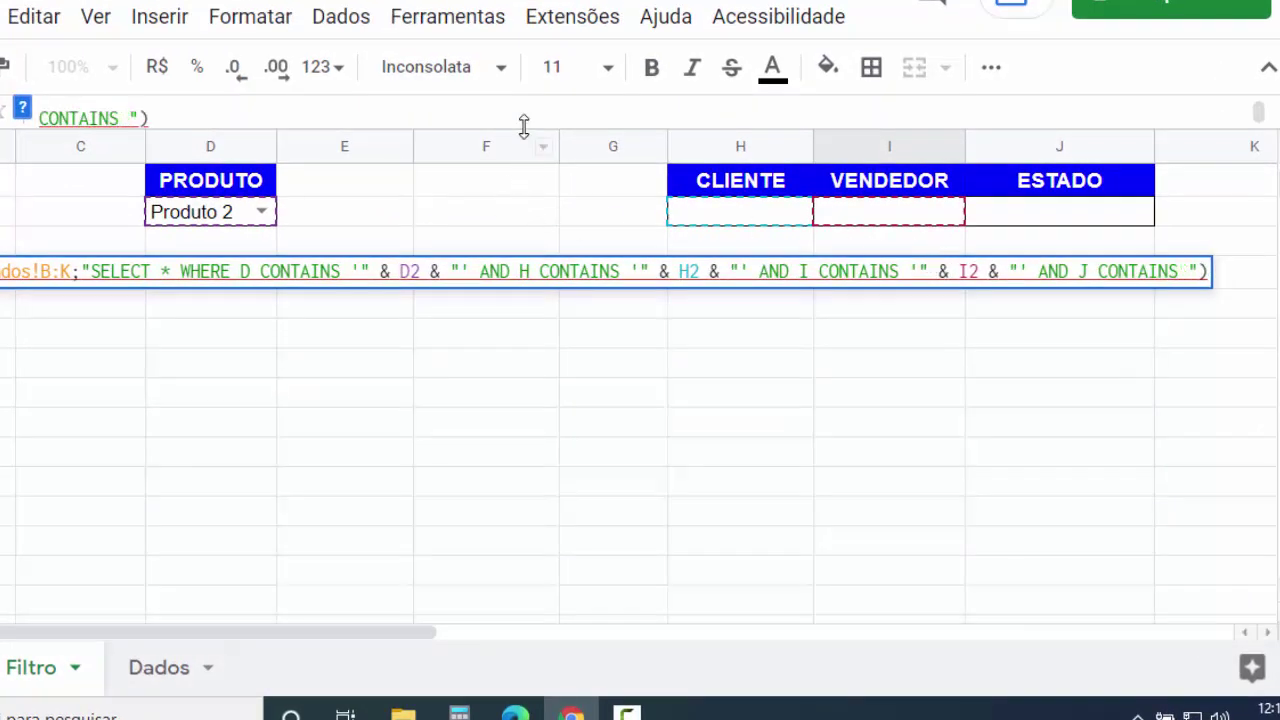
{"action": "left_click_drag", "start_coordinate": [523, 129], "coordinate": [500, 223]}
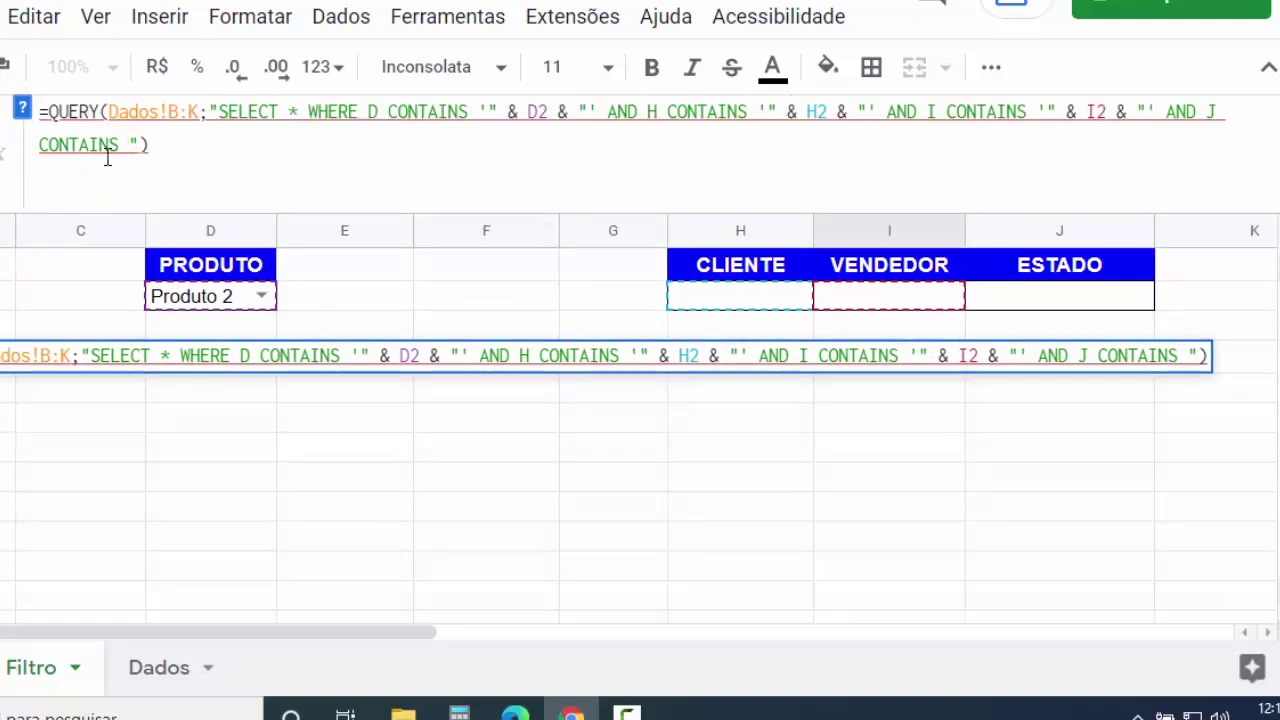
{"action": "type", "text": "''"}
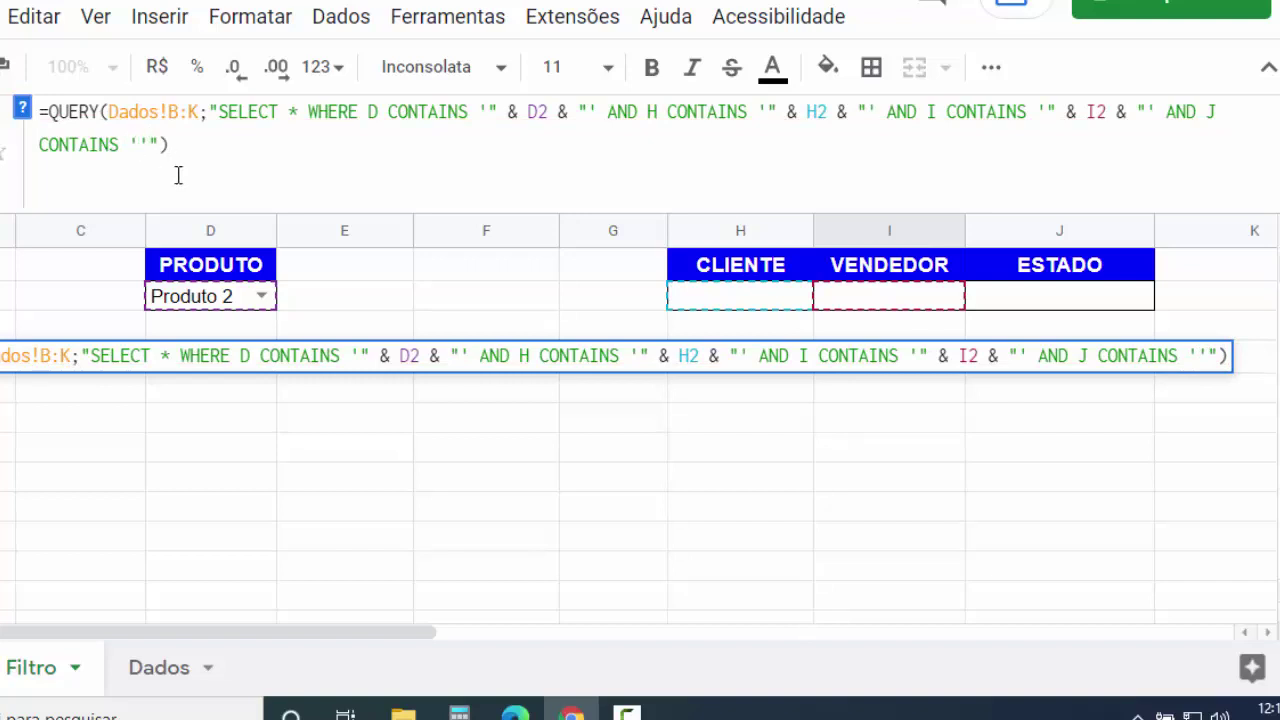
- Insert the state filter cell between the empty single quotes of the J condition as " & J2 & "
{"action": "type", "text": "\"\""}
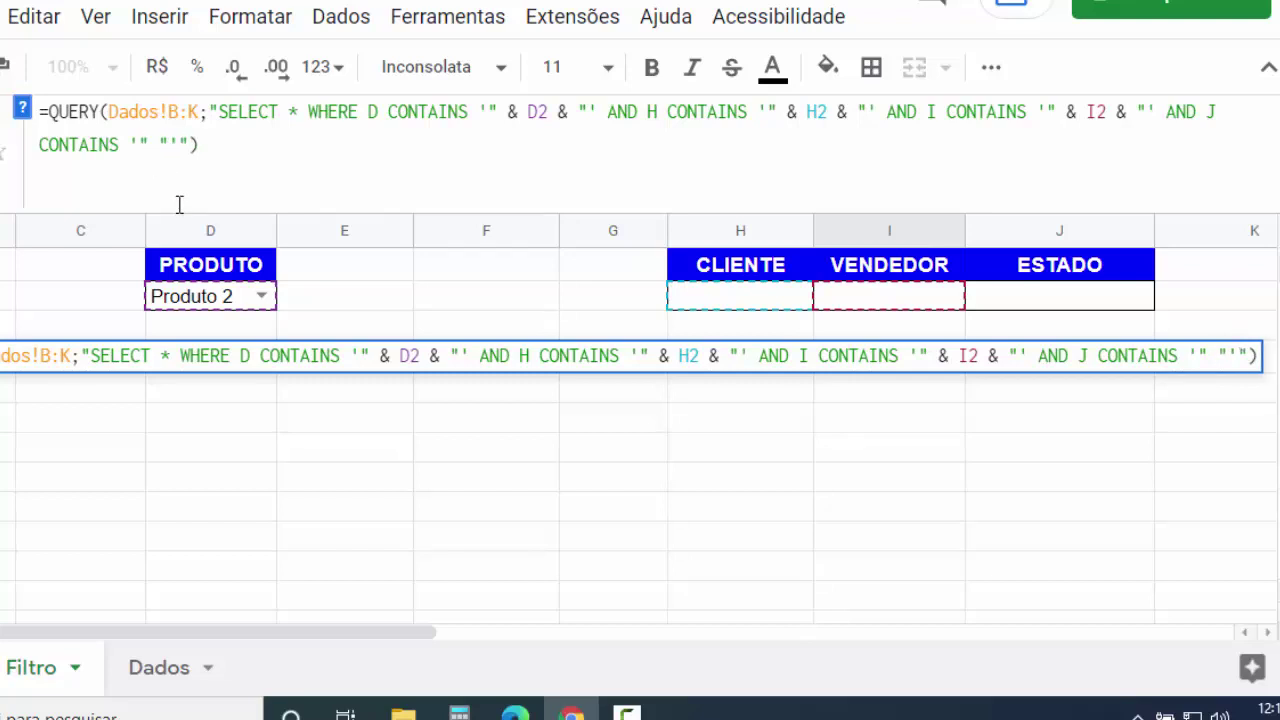
{"action": "type", "text": " &&"}
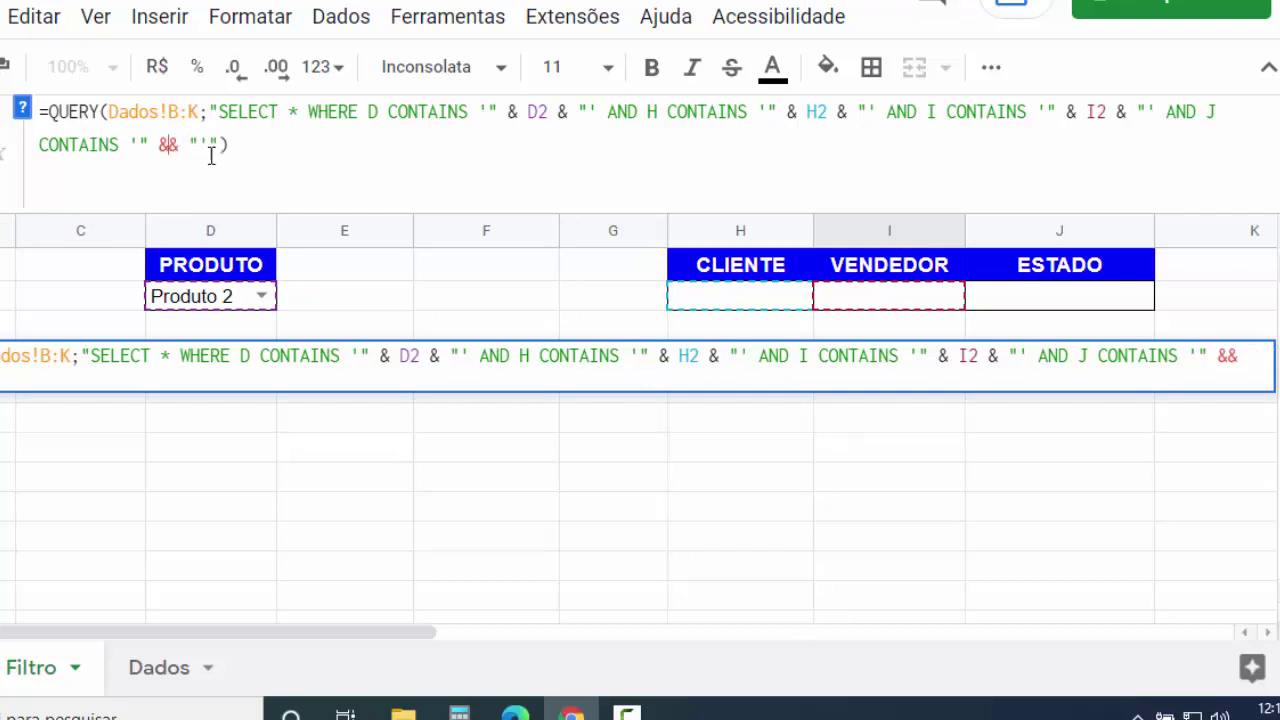
{"action": "left_click", "coordinate": [168, 145]}
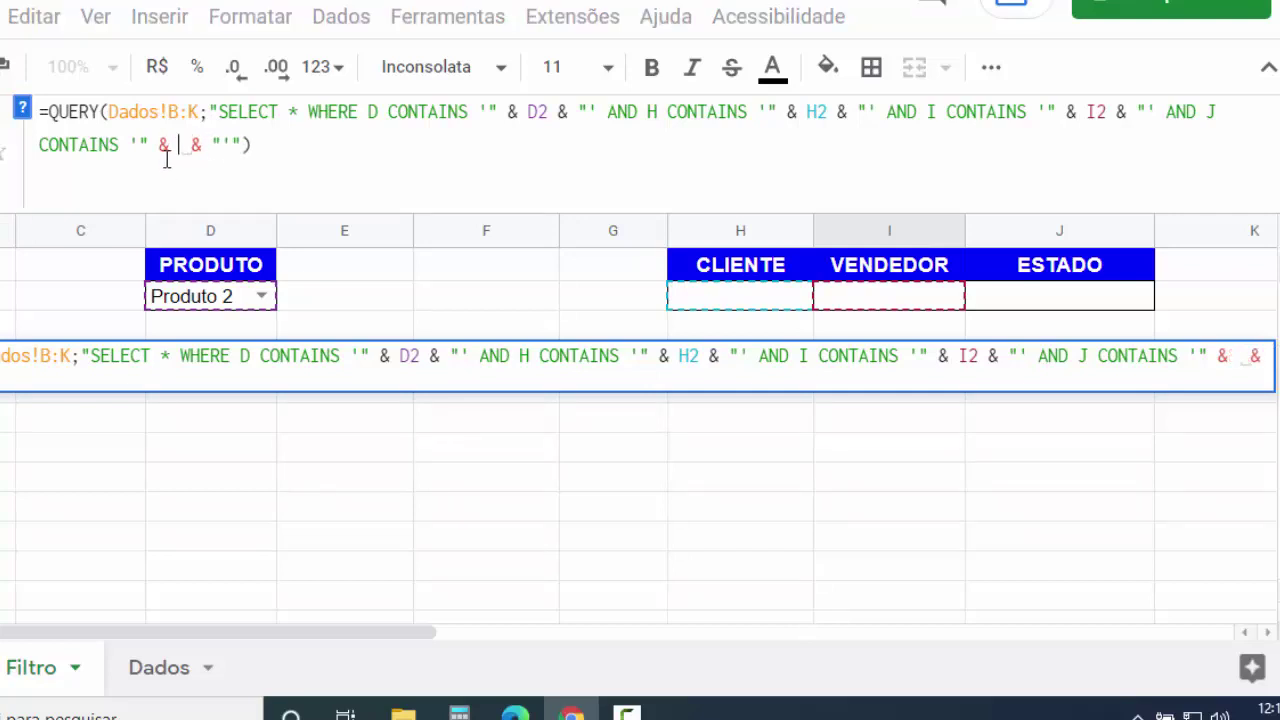
{"action": "left_click", "coordinate": [1066, 308]}
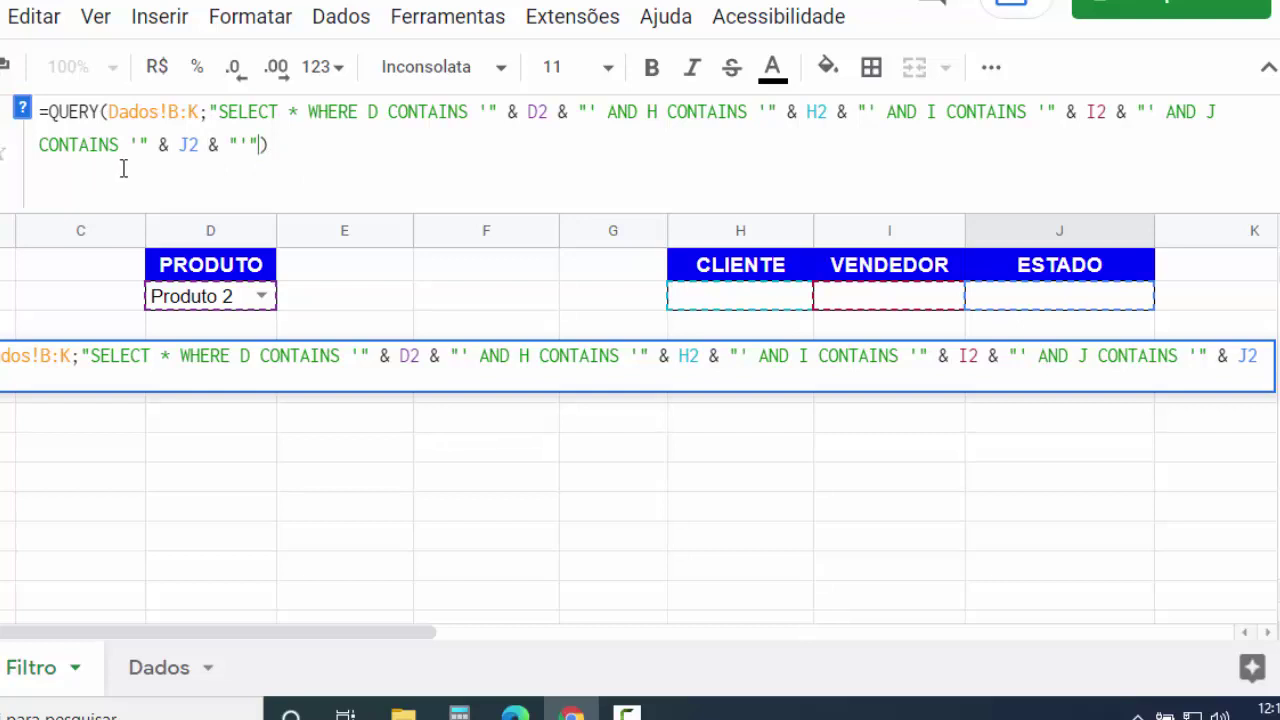
- Check the header row on the Dados sheet and add ;1 as the QUERY formula's headers argument
{"action": "type", "text": ";"}
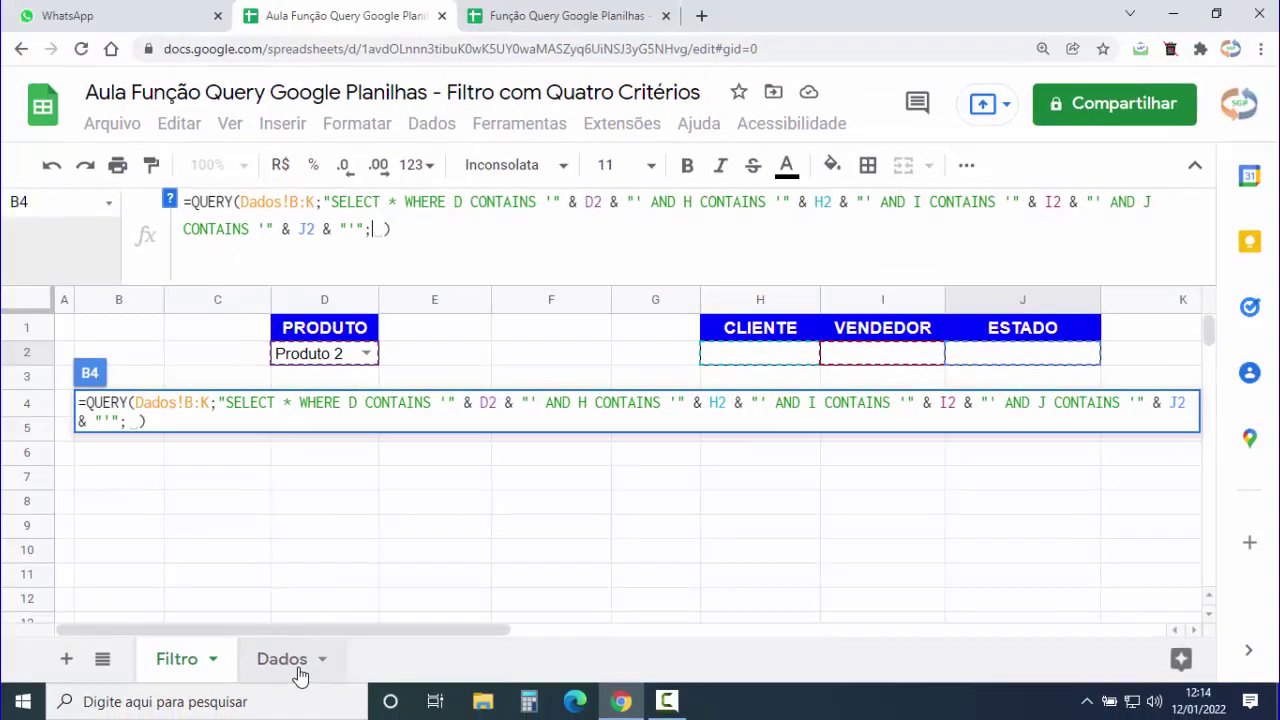
{"action": "left_click", "coordinate": [158, 667]}
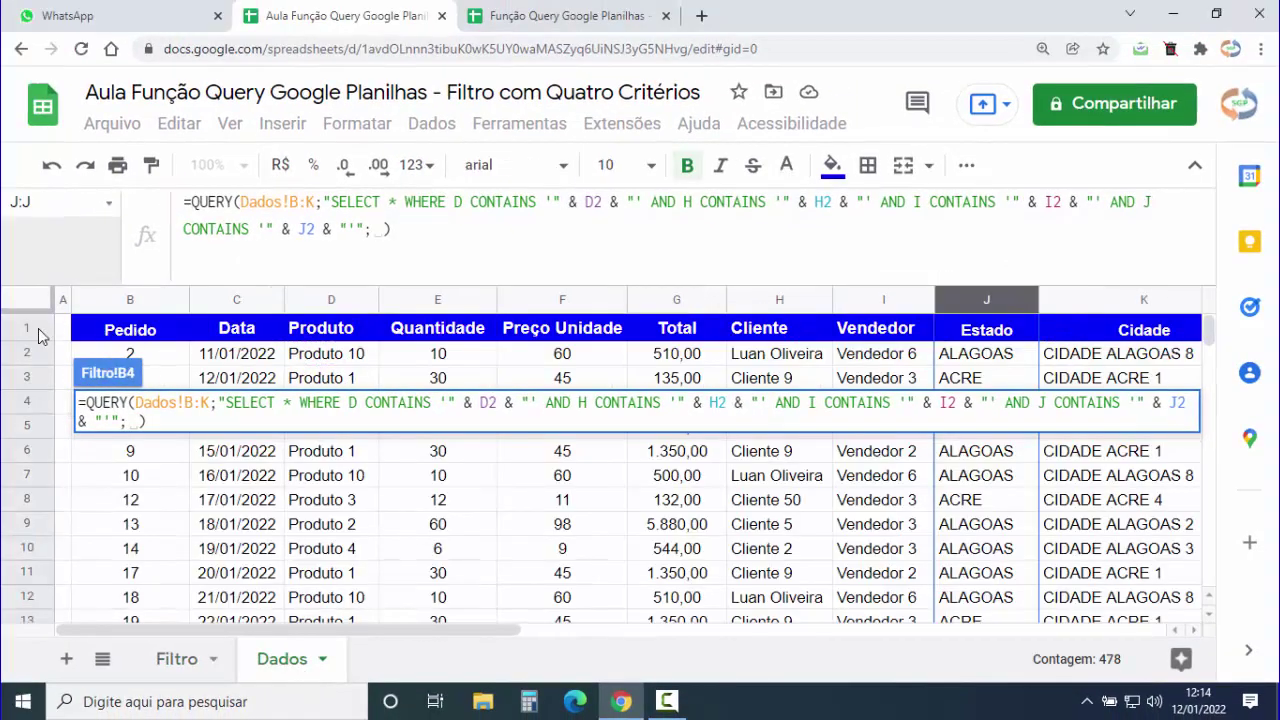
{"action": "left_click", "coordinate": [176, 664]}
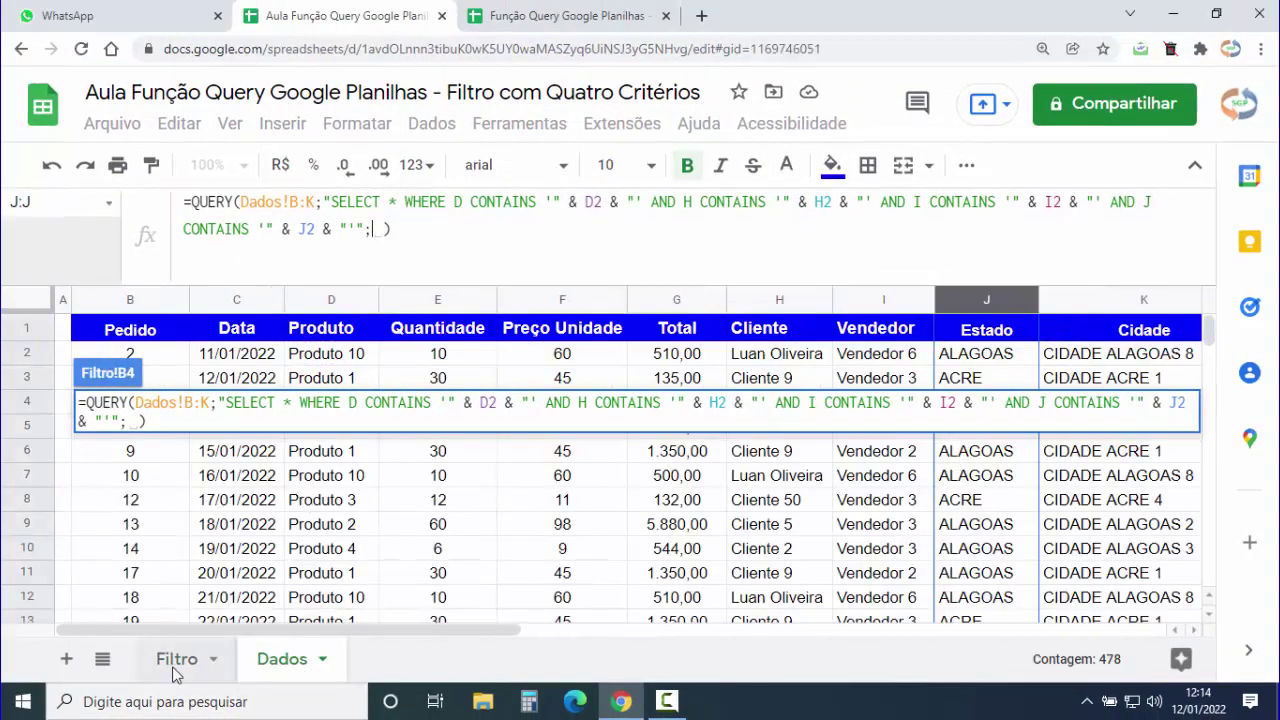
{"action": "left_click", "coordinate": [378, 229]}
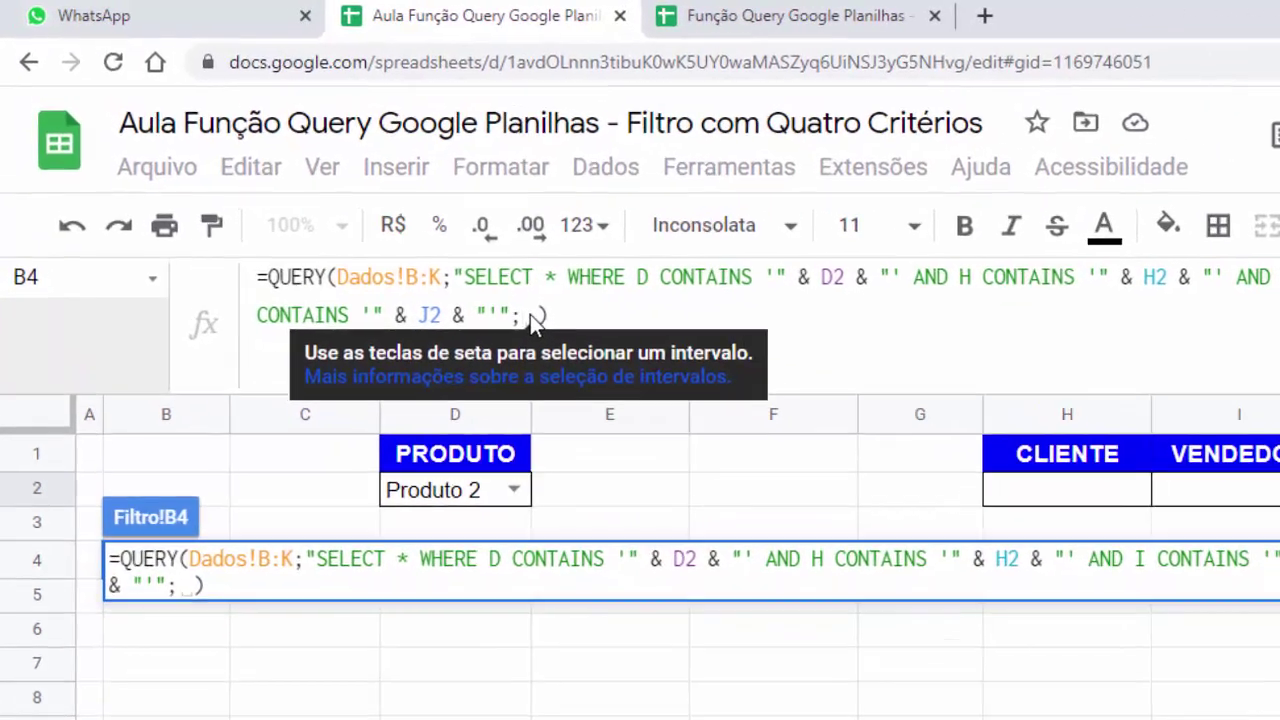
{"action": "type", "text": "1"}
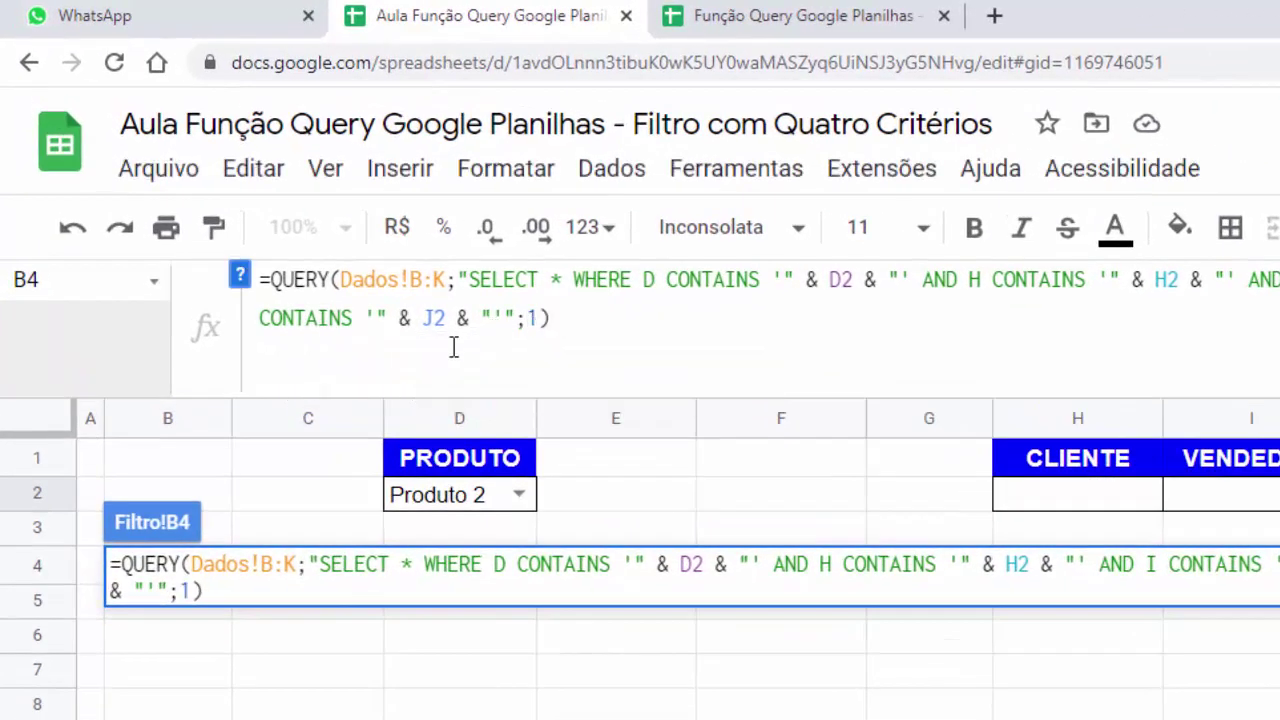
- Review the end of the B4 formula and the help for QUERY's headers argument, and commit the formula
{"action": "left_click_drag", "start_coordinate": [529, 318], "coordinate": [514, 318]}
{"action": "left_click", "coordinate": [507, 318]}
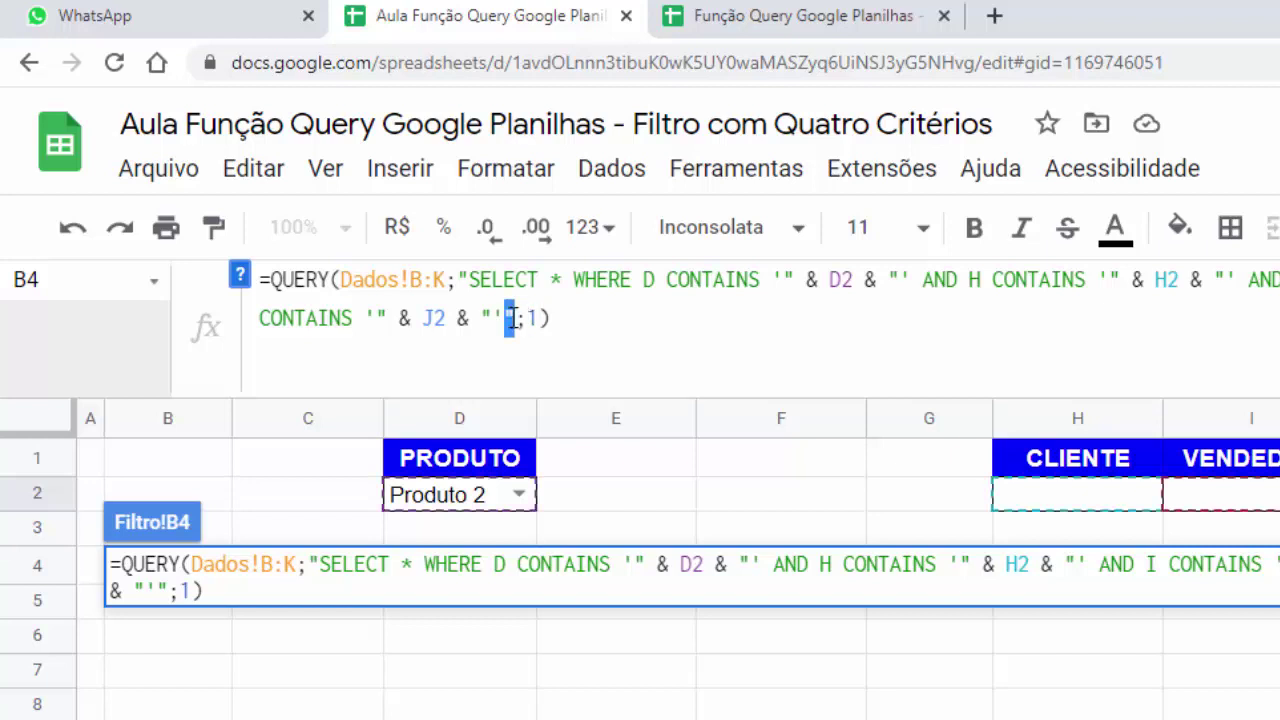
{"action": "left_click", "coordinate": [520, 318]}
{"action": "double_click", "coordinate": [534, 318]}
{"action": "left_click", "coordinate": [240, 280]}
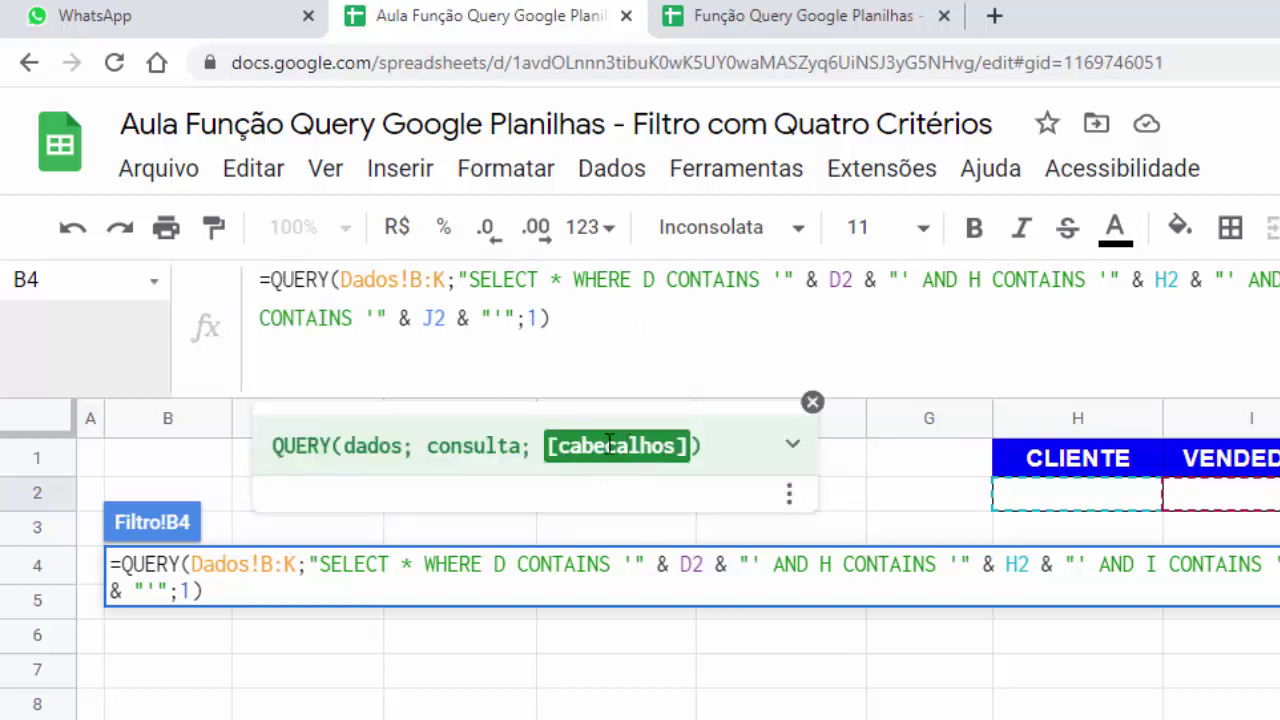
{"action": "left_click", "coordinate": [812, 402]}
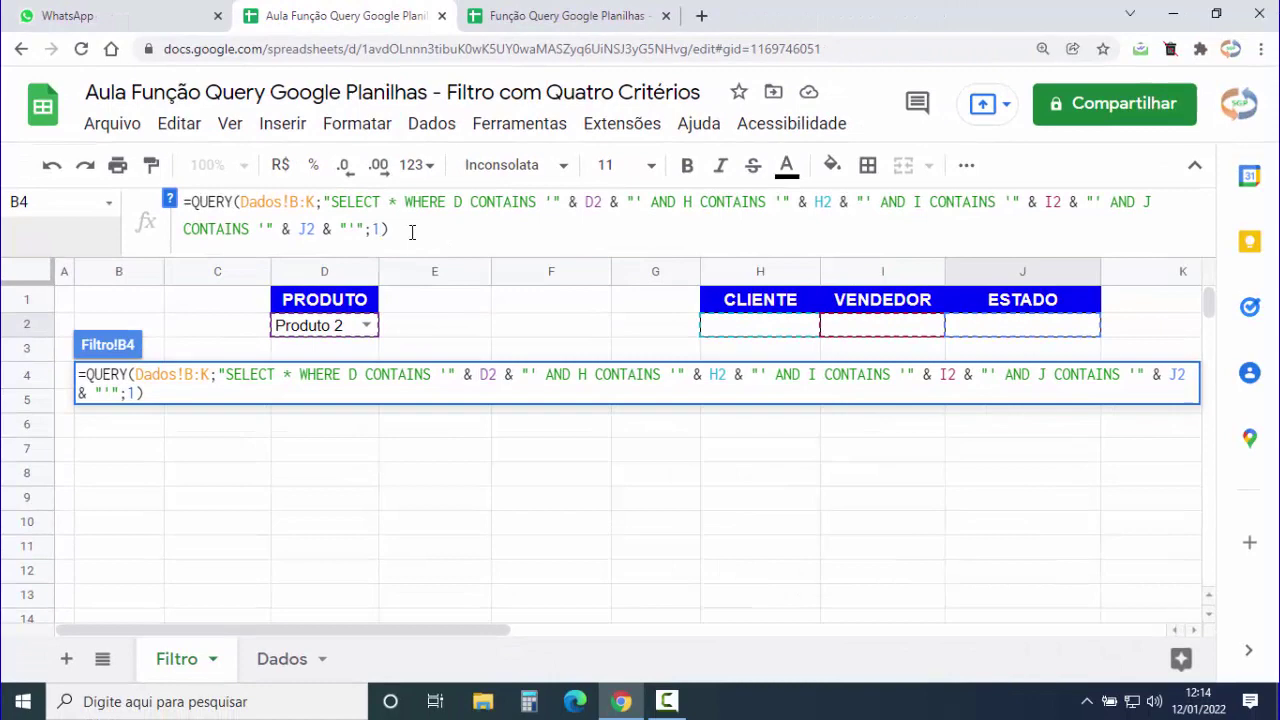
{"action": "left_click", "coordinate": [440, 247]}
{"action": "key", "text": "Return"}
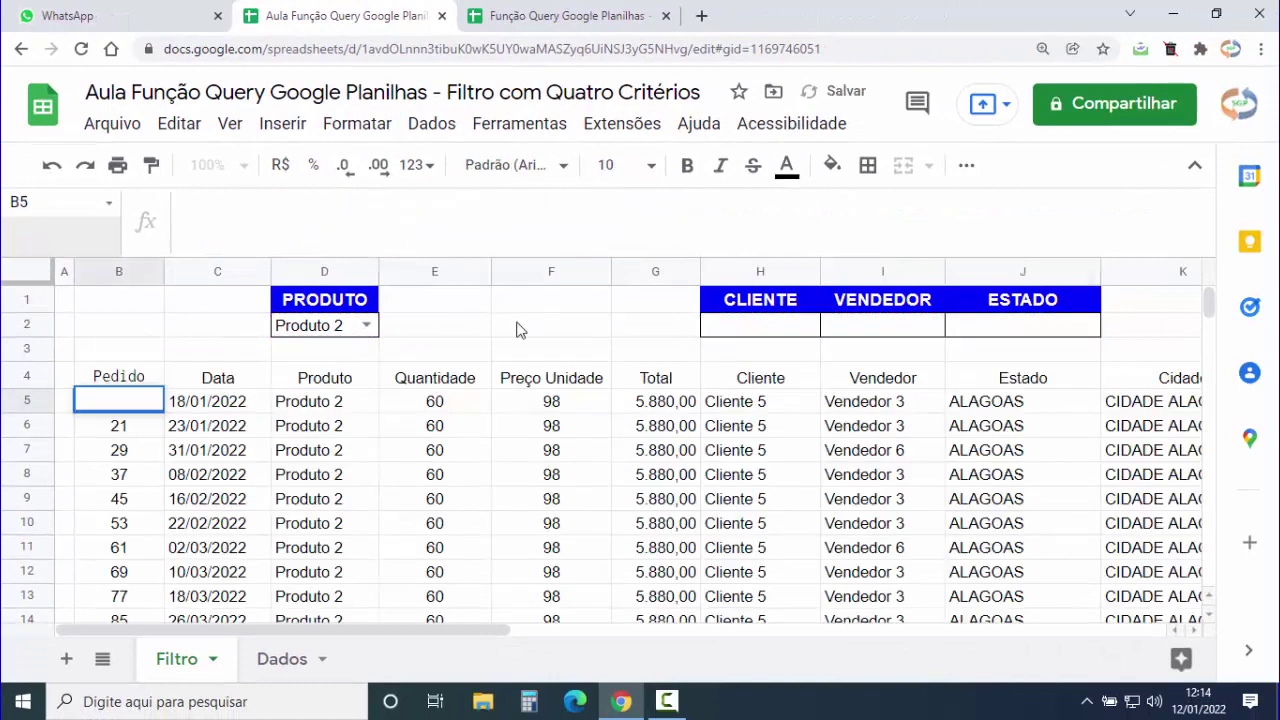
- Add data validation to the client filter cell H2 as a dropdown list from the range Dados!H2:H1000
{"action": "left_click", "coordinate": [512, 332]}
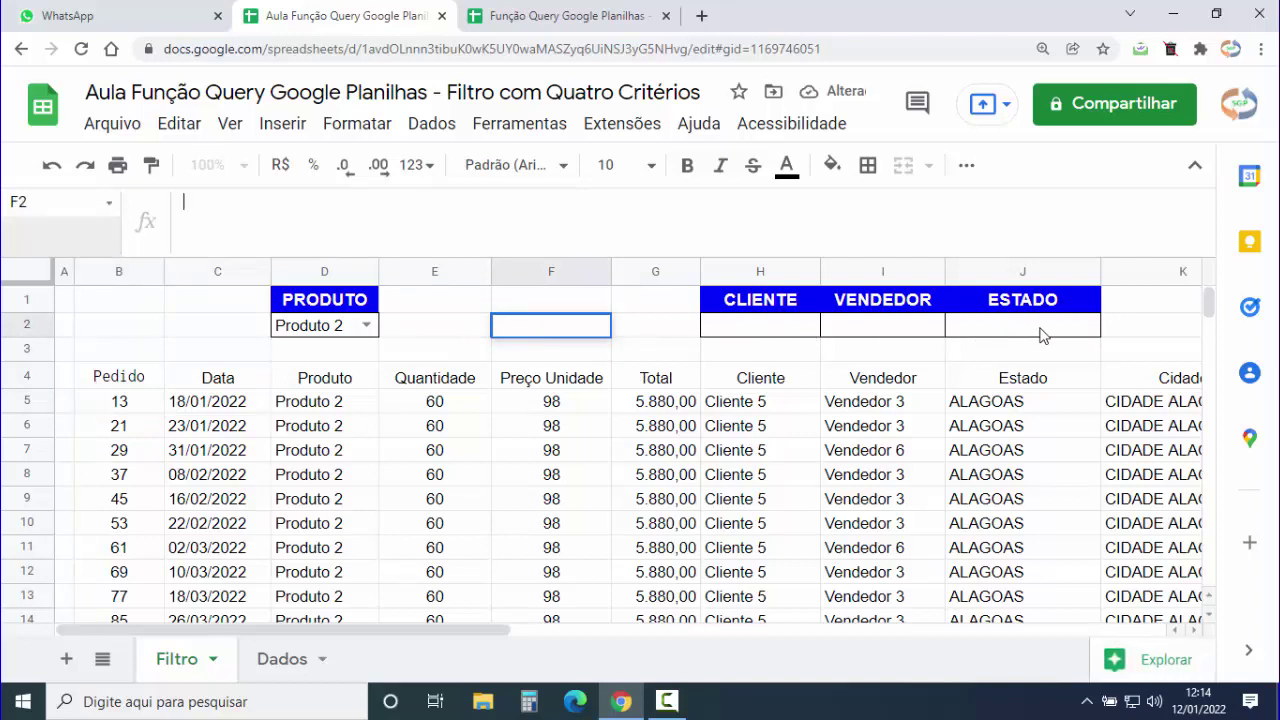
{"action": "double_click", "coordinate": [776, 328]}
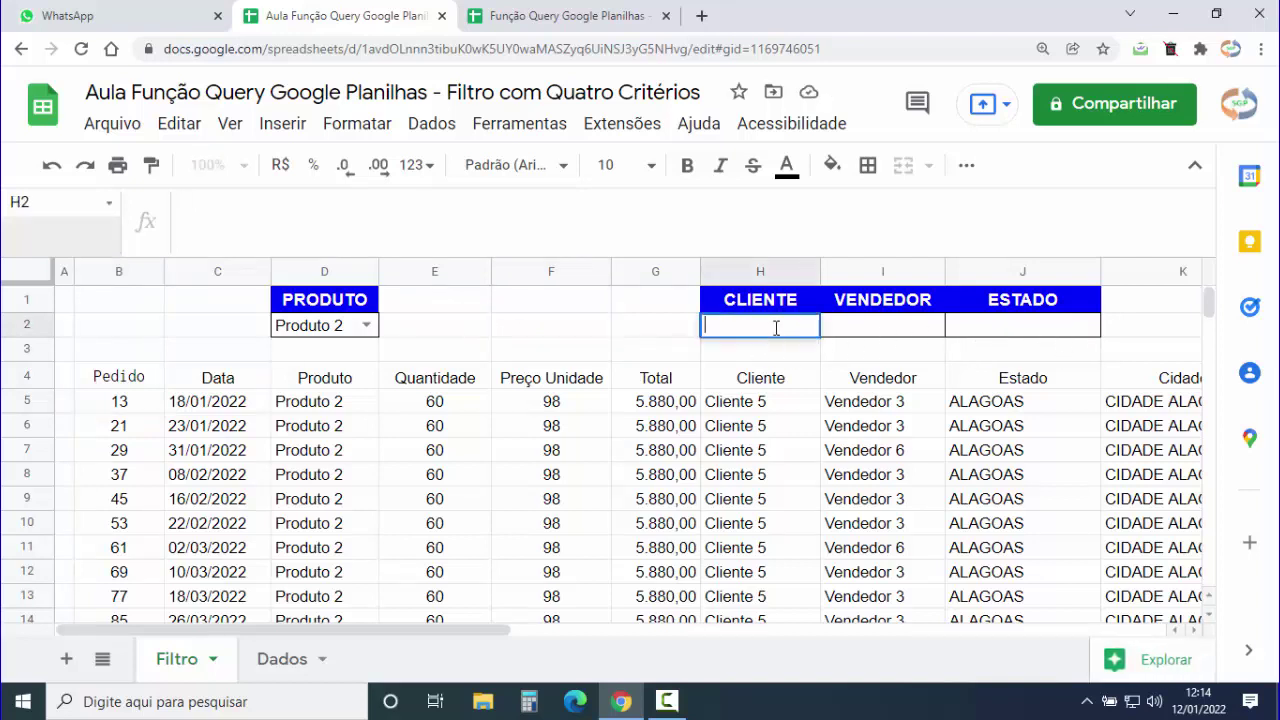
{"action": "left_click", "coordinate": [679, 336]}
{"action": "left_click", "coordinate": [752, 328]}
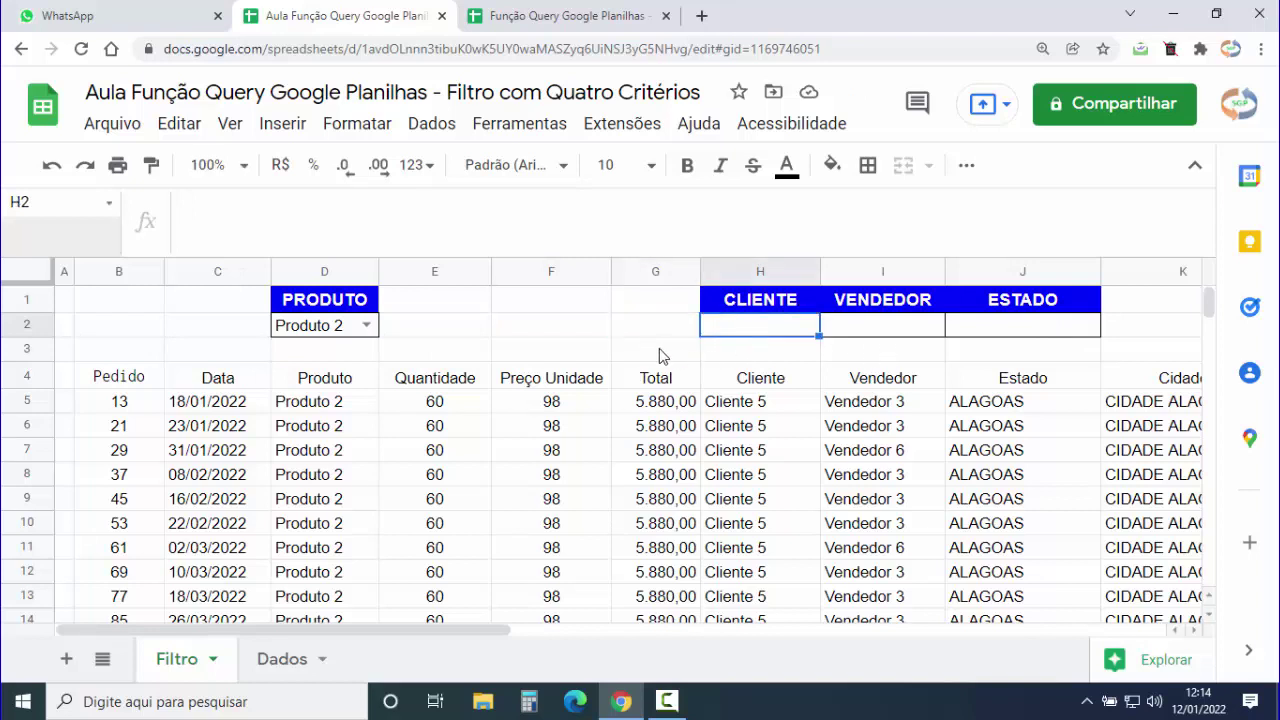
{"action": "left_click", "coordinate": [428, 126]}
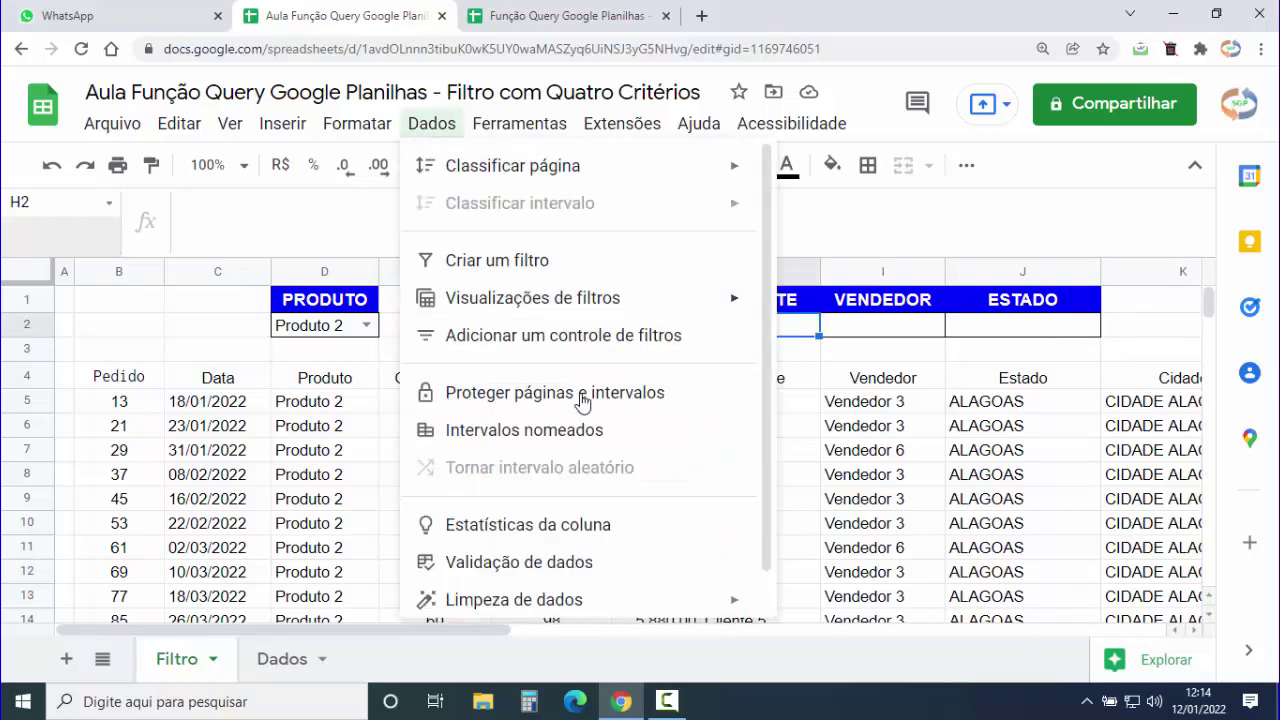
{"action": "left_click", "coordinate": [549, 568]}
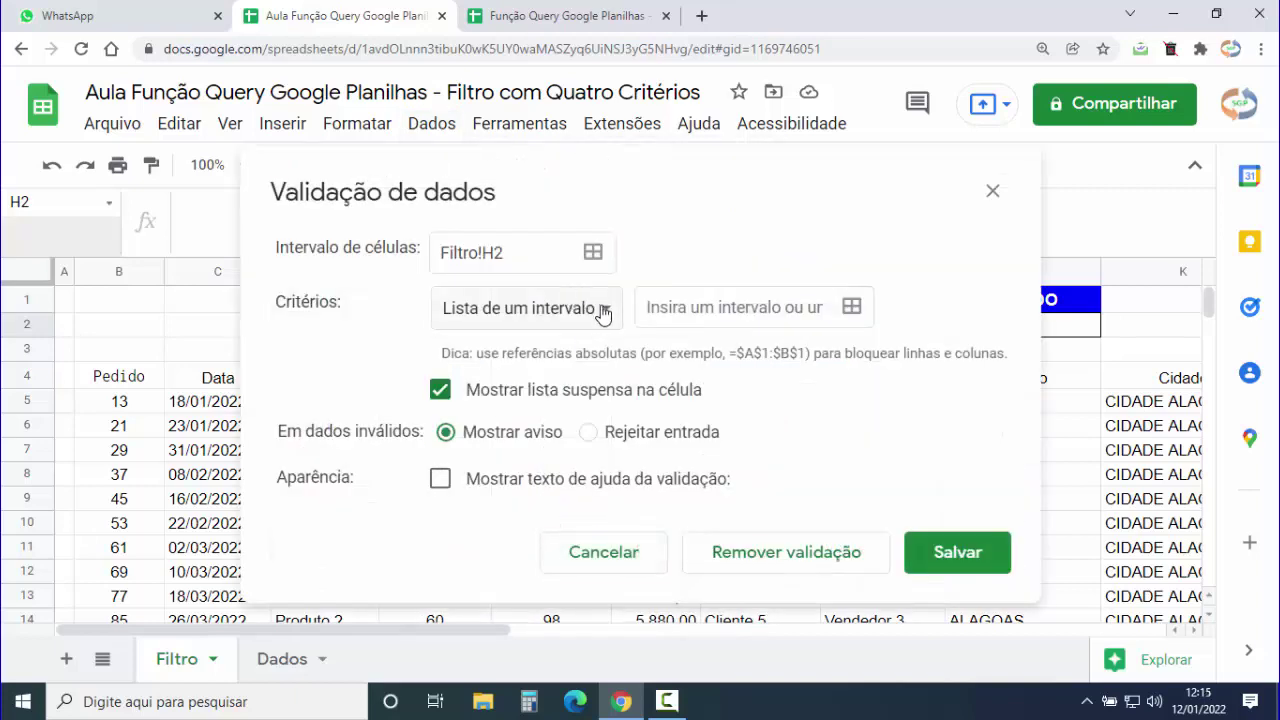
{"action": "left_click", "coordinate": [851, 307]}
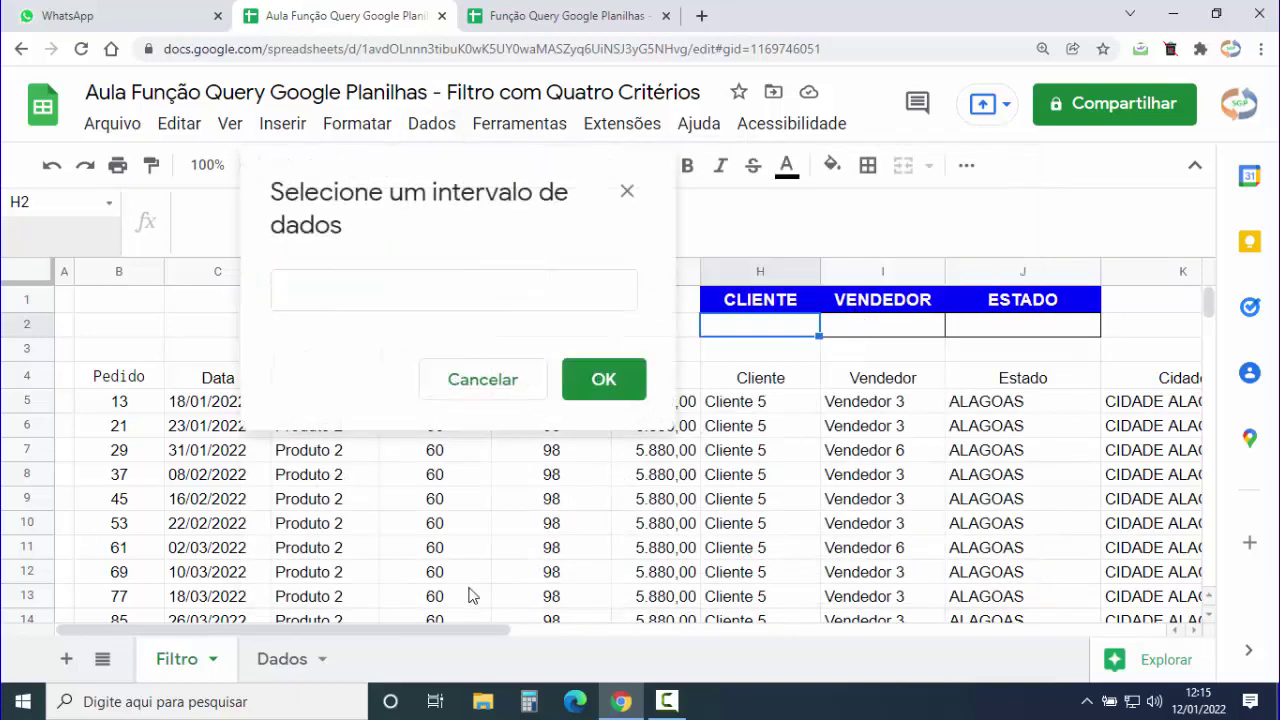
{"action": "left_click", "coordinate": [293, 660]}
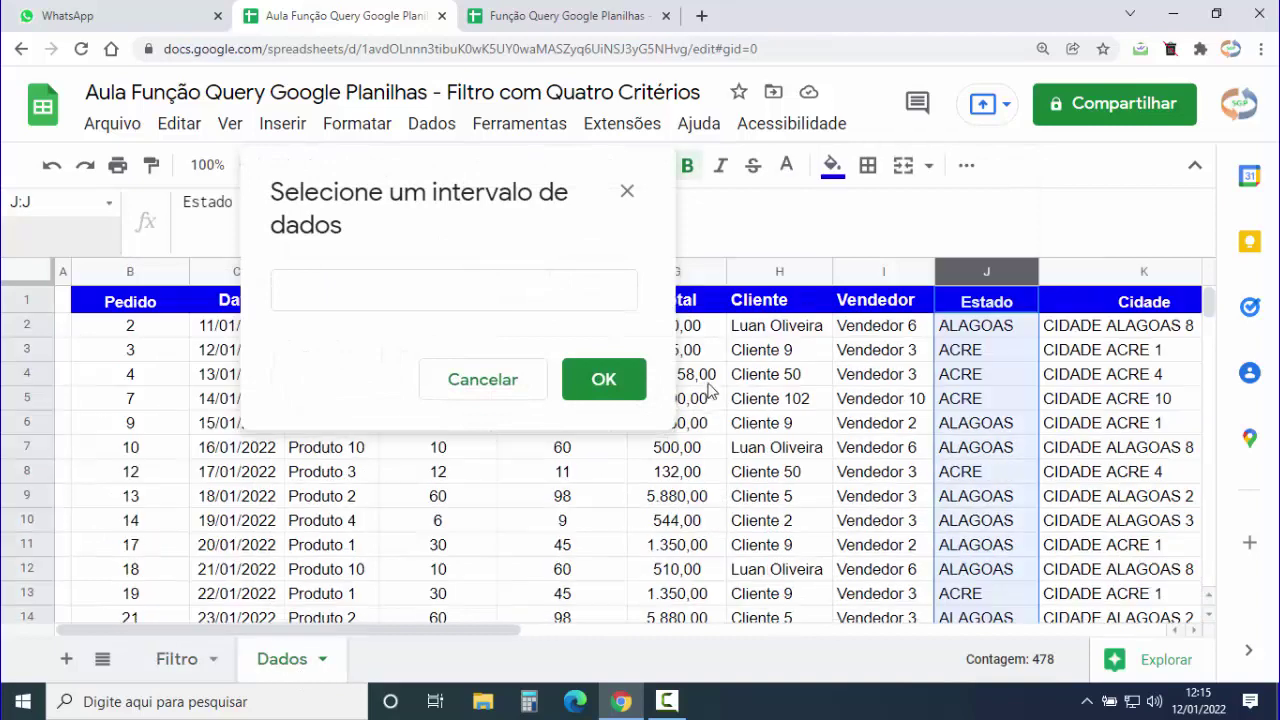
{"action": "left_click", "coordinate": [777, 327]}
{"action": "key", "text": "ctrl+shift+Down"}
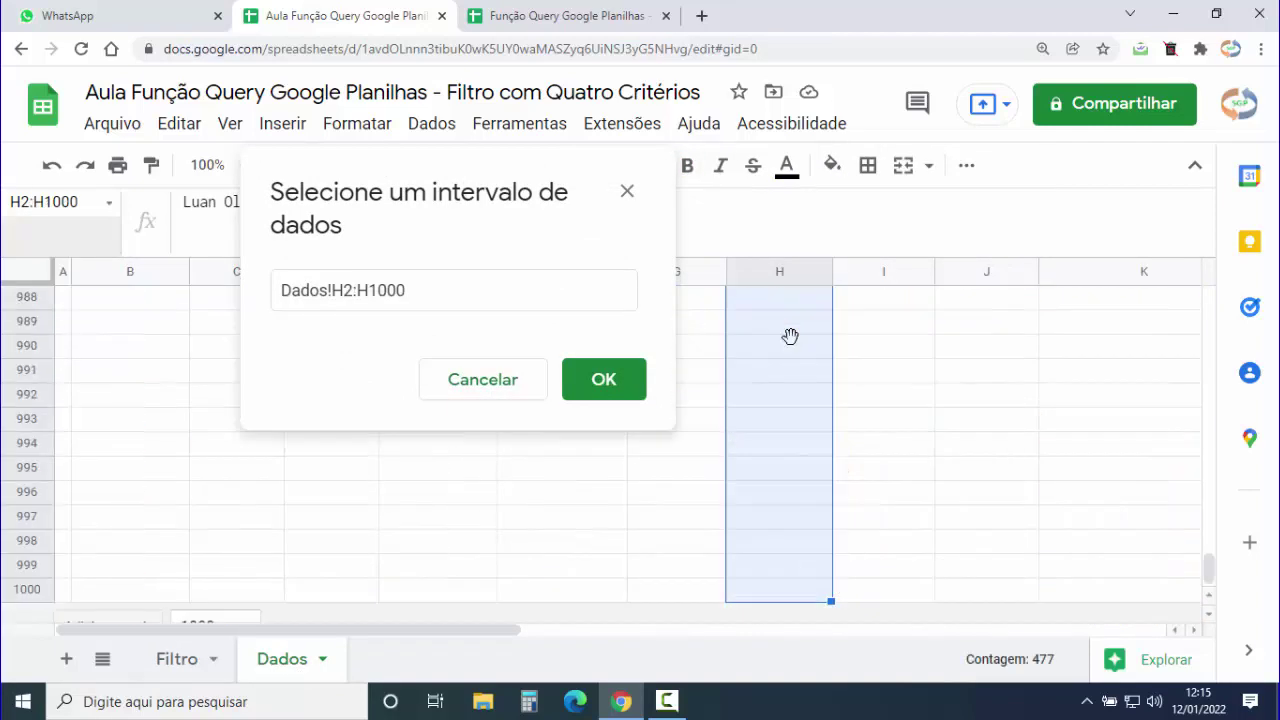
{"action": "left_click", "coordinate": [603, 380]}
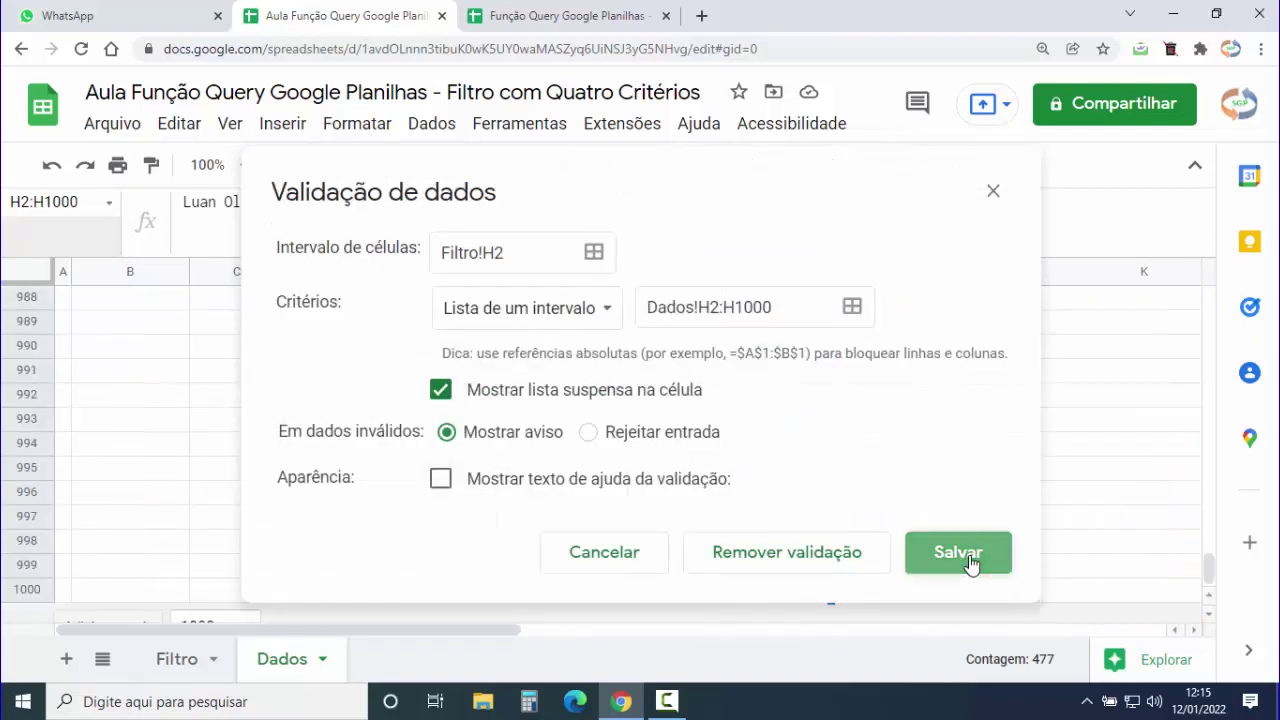
{"action": "left_click", "coordinate": [970, 560]}
- Add data validation to the seller filter cell I2 on Filtro as a dropdown list from the range Dados!I2:I1000
{"action": "left_click", "coordinate": [806, 524]}
{"action": "key", "text": "ctrl+Up"}
{"action": "key", "text": "ctrl+Up"}
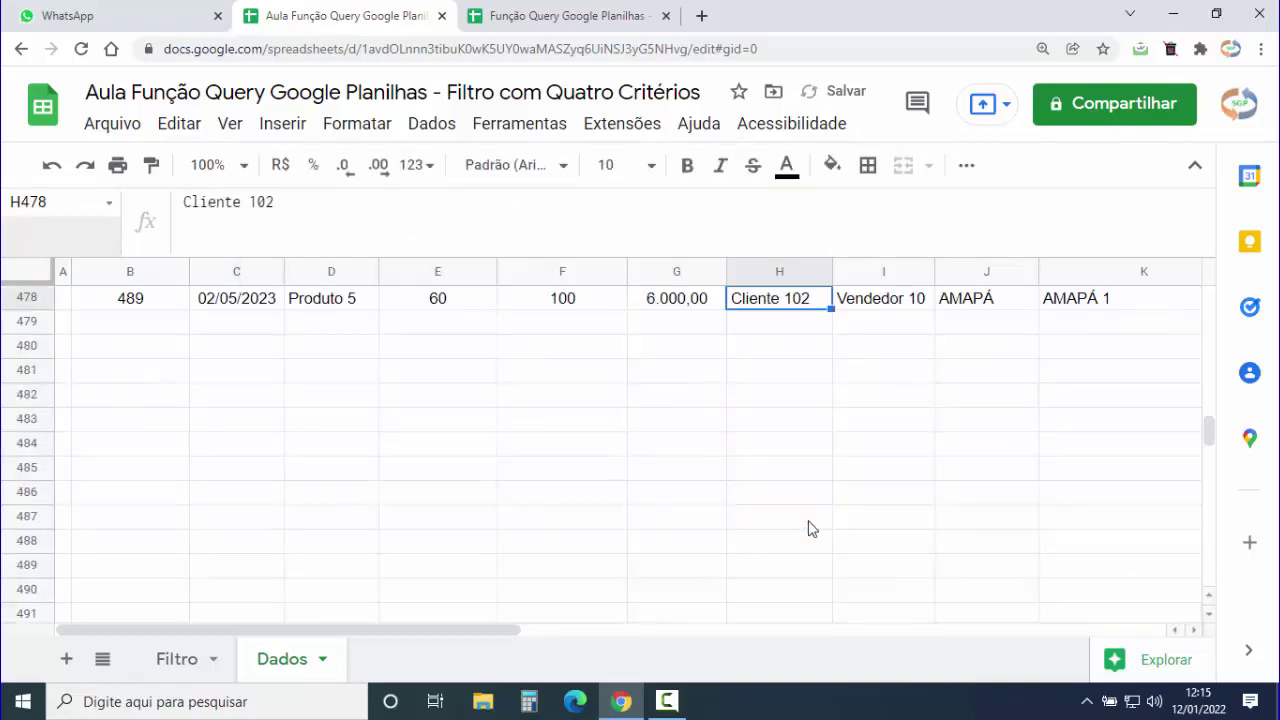
{"action": "left_click", "coordinate": [177, 659]}
{"action": "left_click", "coordinate": [885, 332]}
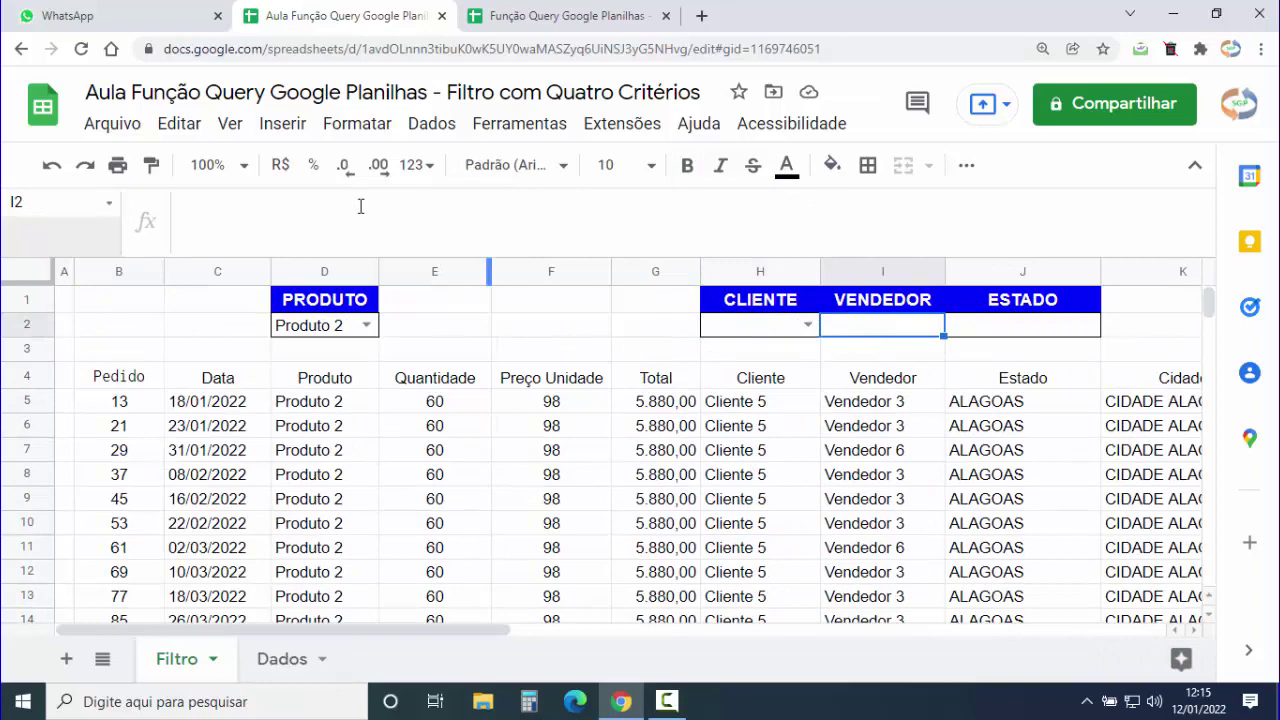
{"action": "left_click", "coordinate": [425, 137]}
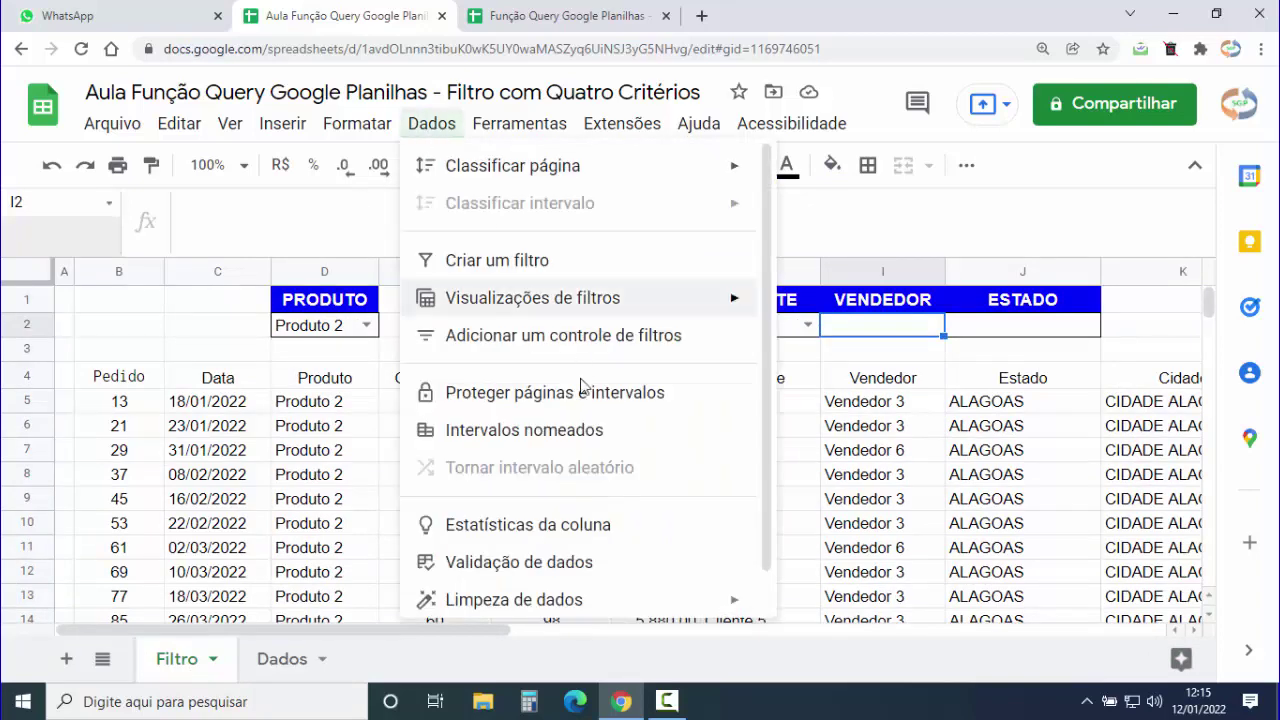
{"action": "left_click", "coordinate": [537, 561]}
{"action": "left_click", "coordinate": [851, 307]}
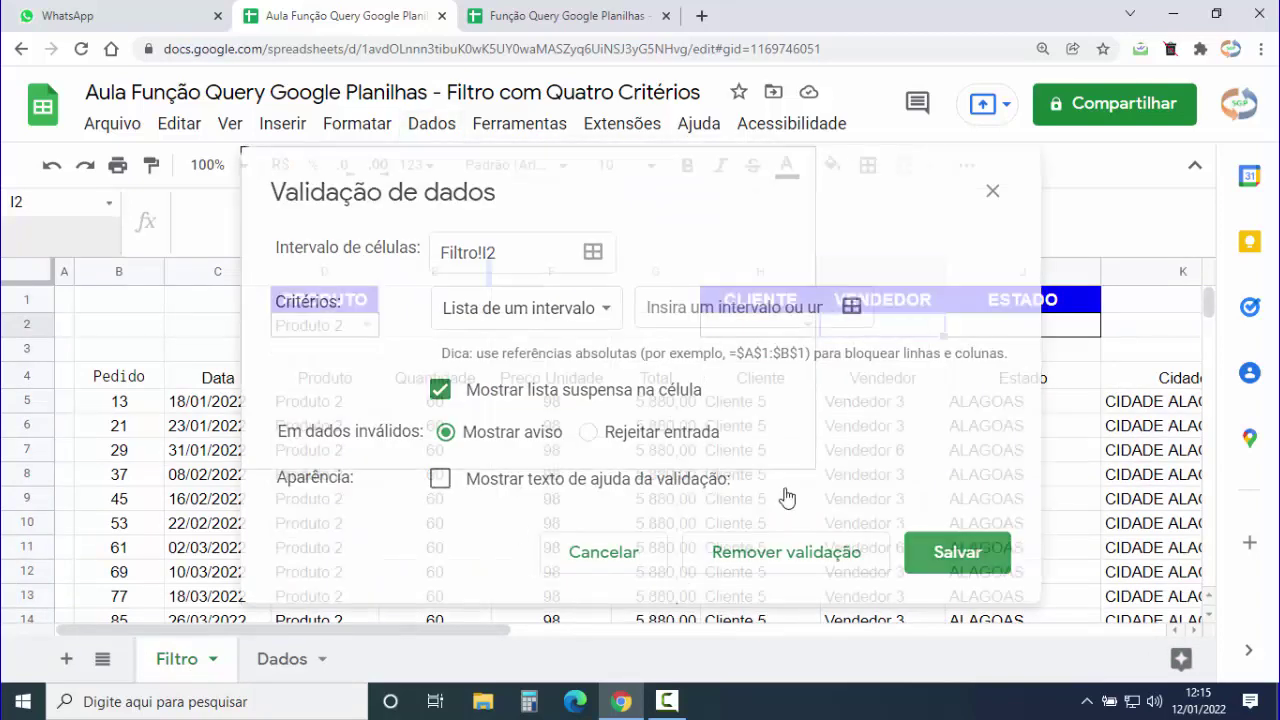
{"action": "left_click", "coordinate": [292, 658]}
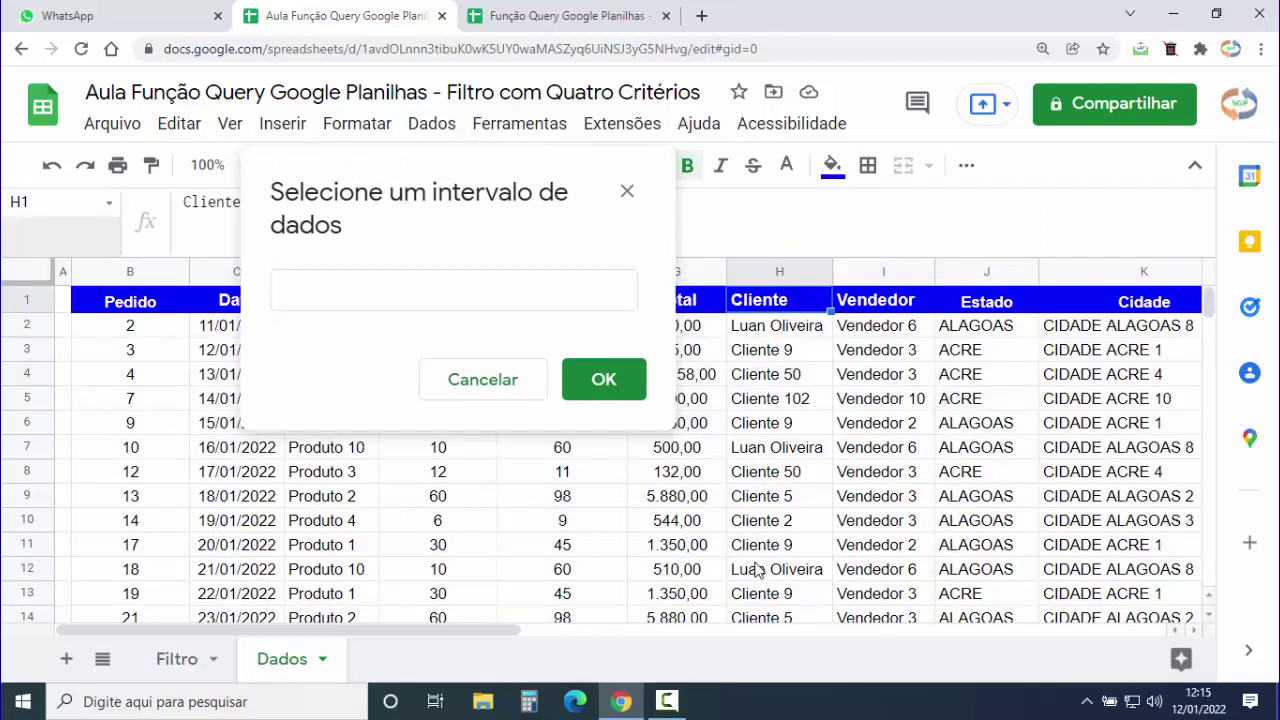
{"action": "left_click", "coordinate": [900, 330]}
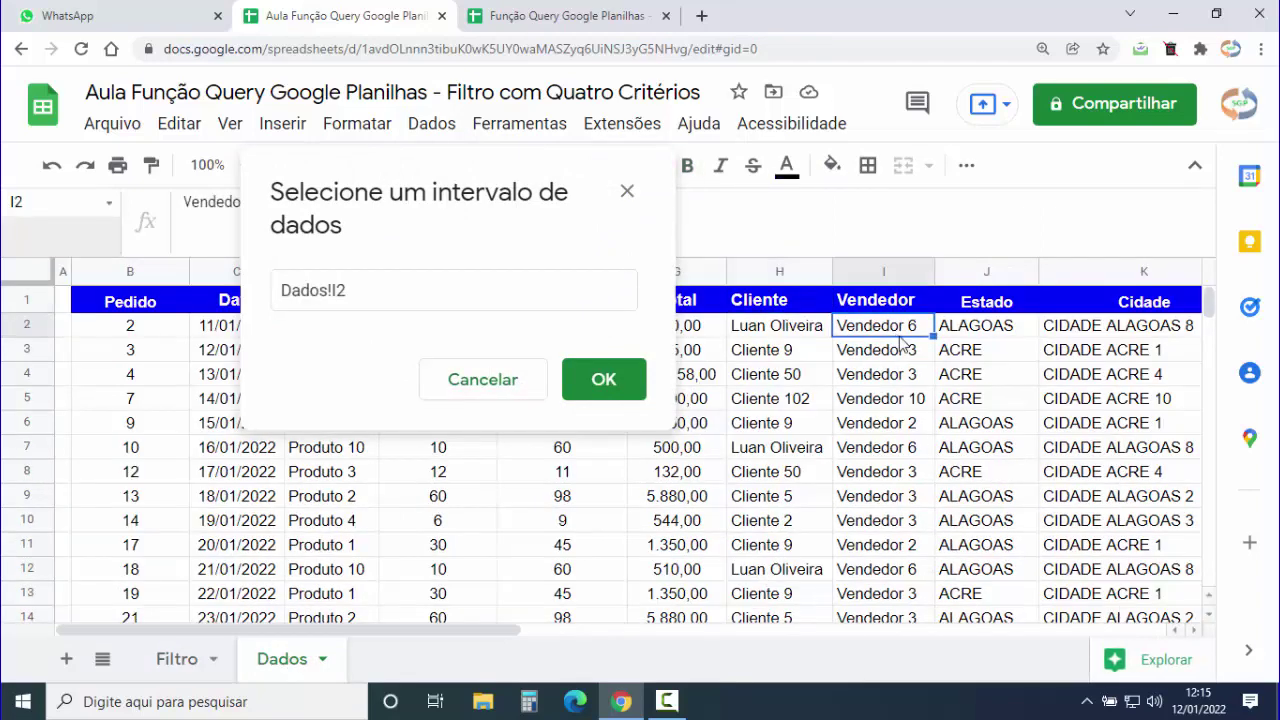
{"action": "key", "text": "ctrl+shift+Down"}
{"action": "left_click", "coordinate": [605, 380]}
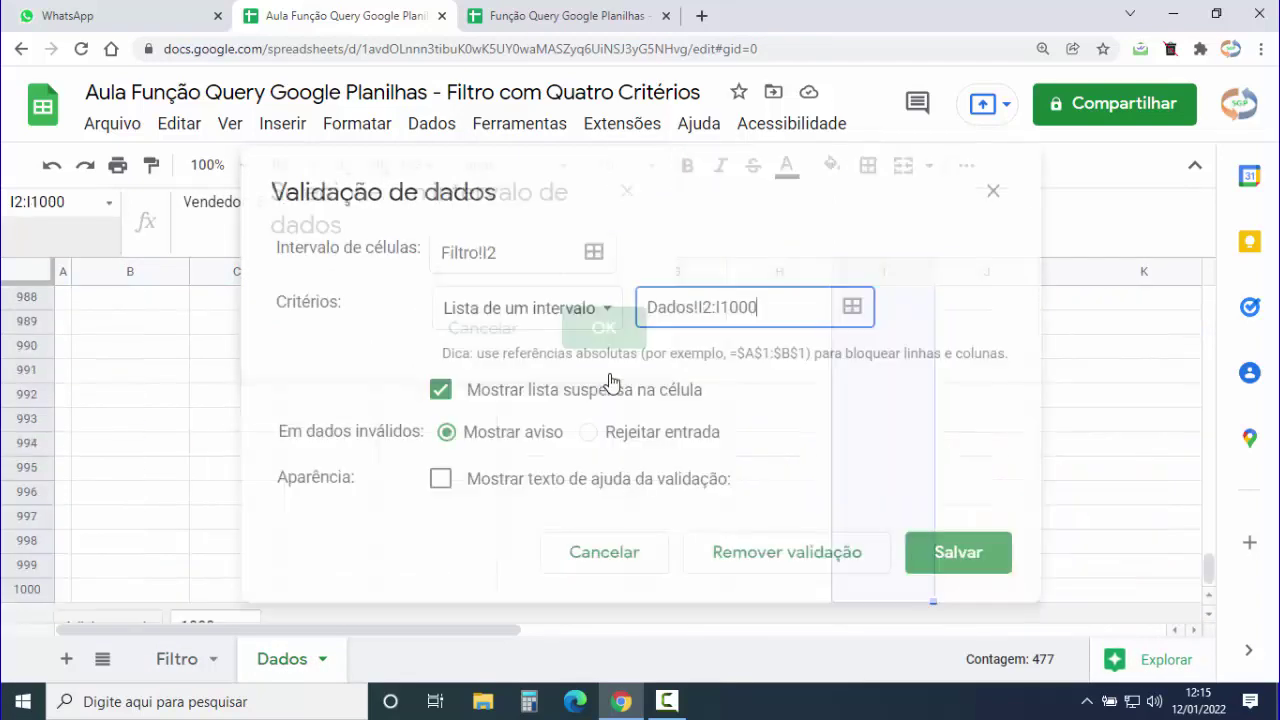
{"action": "left_click", "coordinate": [958, 568]}
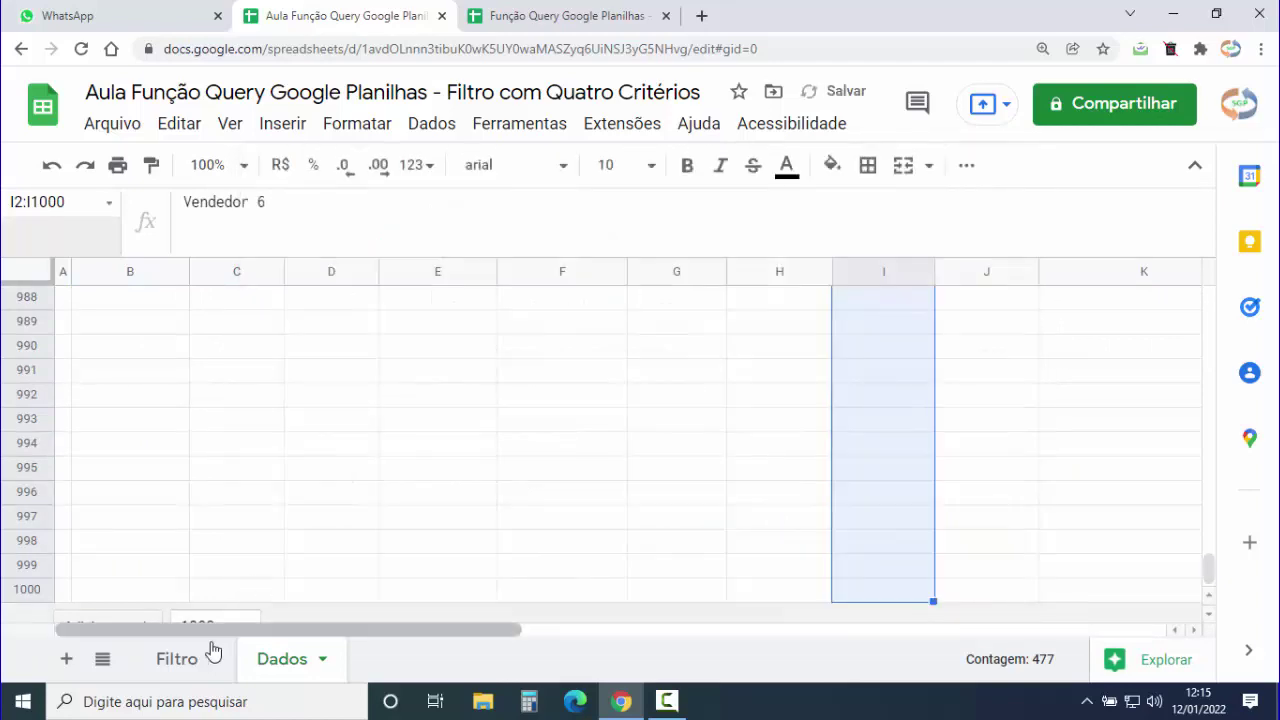
- Add data validation to the state filter cell J2 on Filtro as a dropdown list from the range Dados!J2:J1000
{"action": "left_click", "coordinate": [909, 548]}
{"action": "key", "text": "ctrl+Up"}
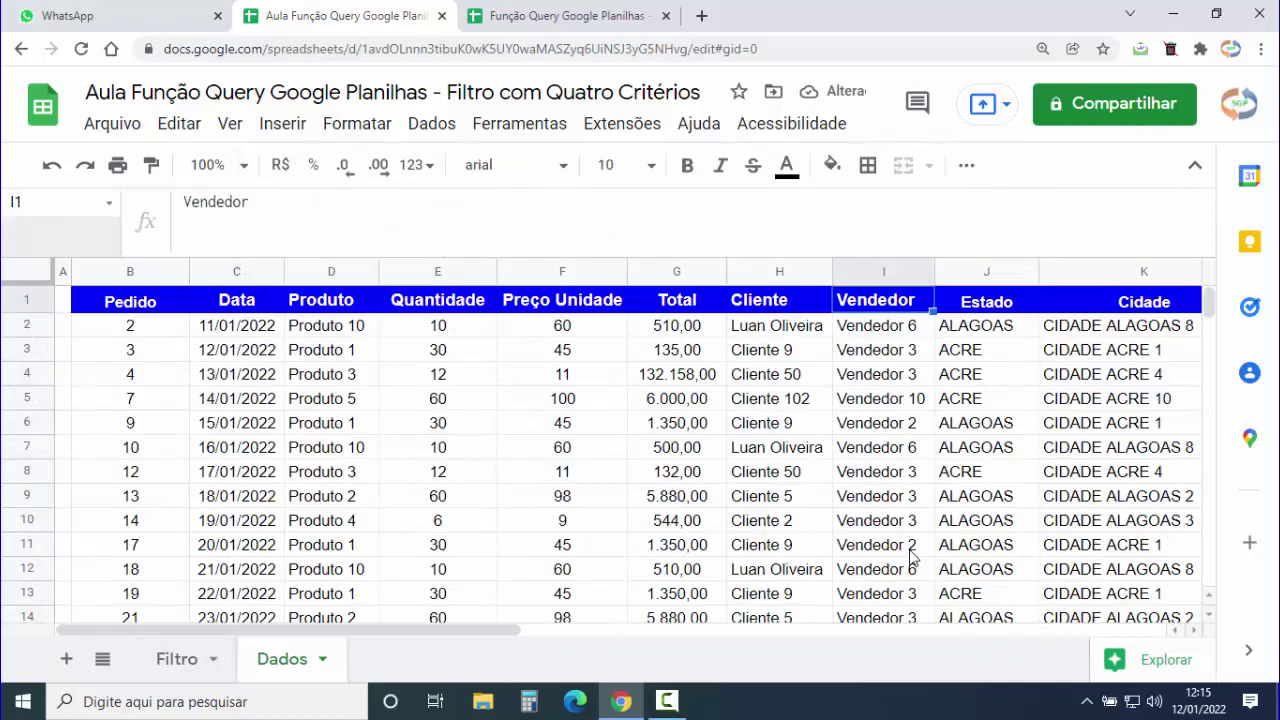
{"action": "left_click", "coordinate": [172, 658]}
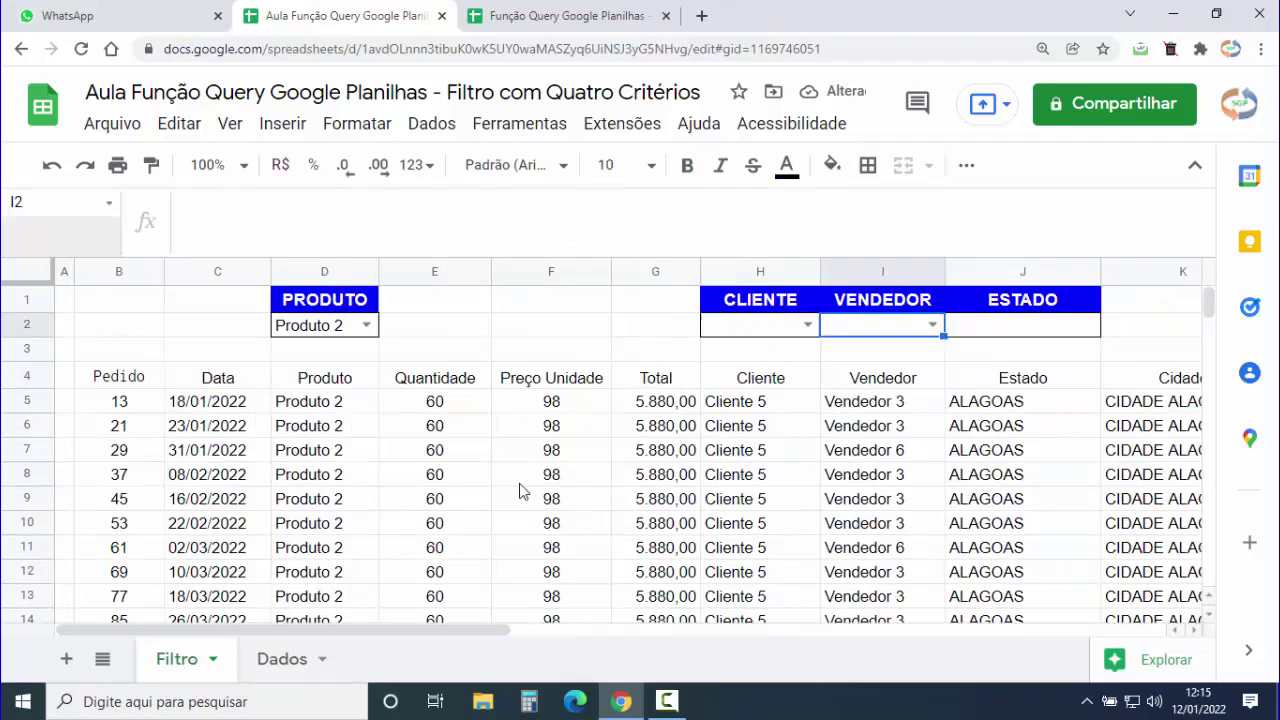
{"action": "left_click", "coordinate": [1033, 330]}
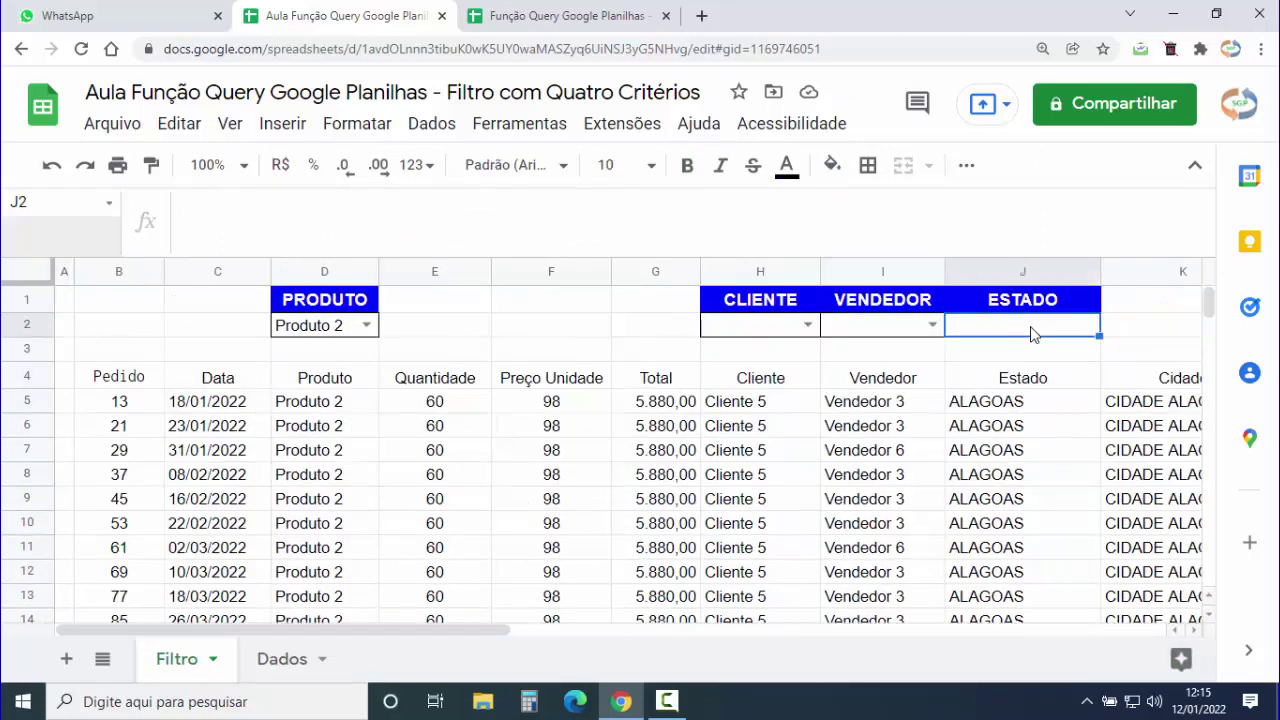
{"action": "left_click", "coordinate": [432, 123]}
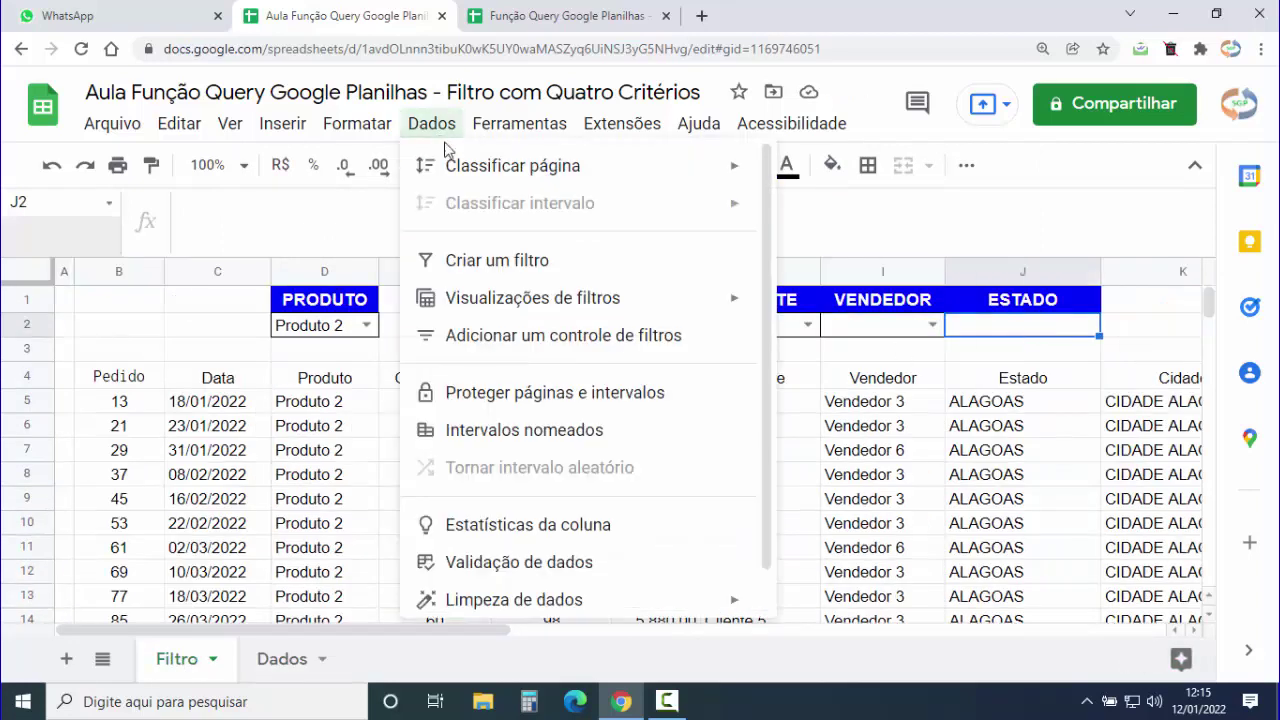
{"action": "left_click", "coordinate": [515, 565]}
{"action": "left_click", "coordinate": [617, 316]}
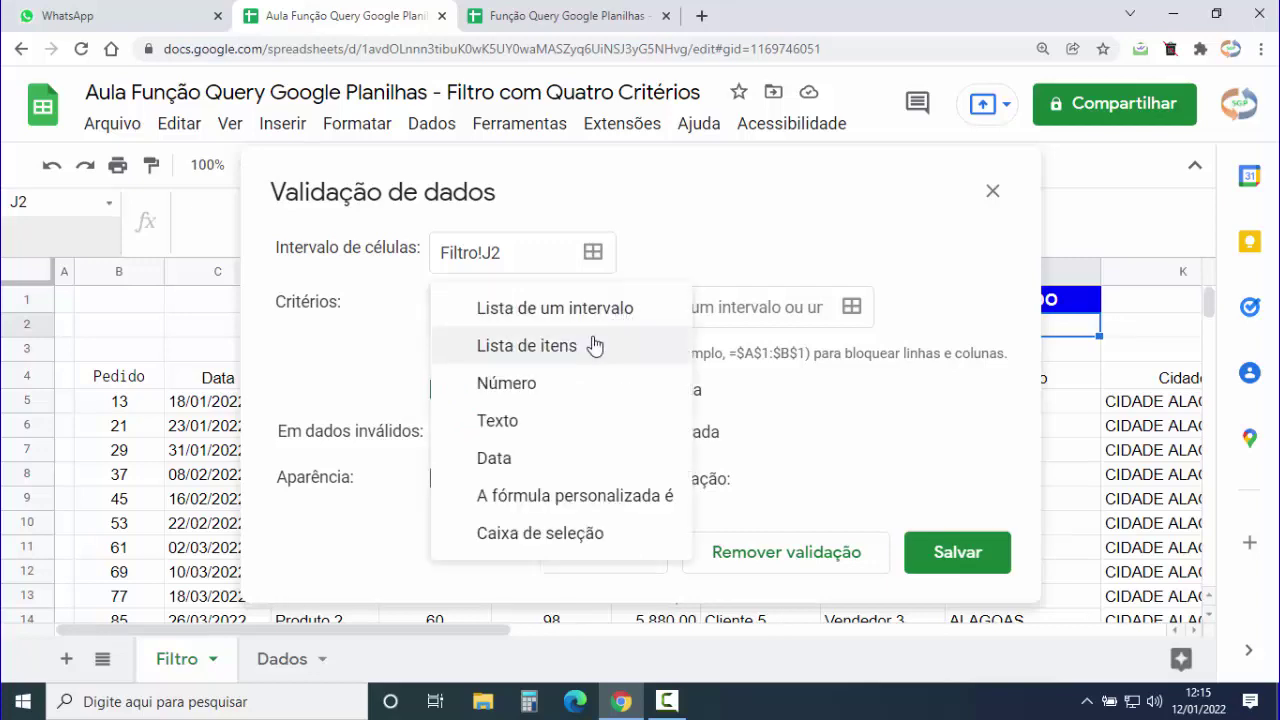
{"action": "left_click", "coordinate": [590, 310]}
{"action": "left_click", "coordinate": [853, 308]}
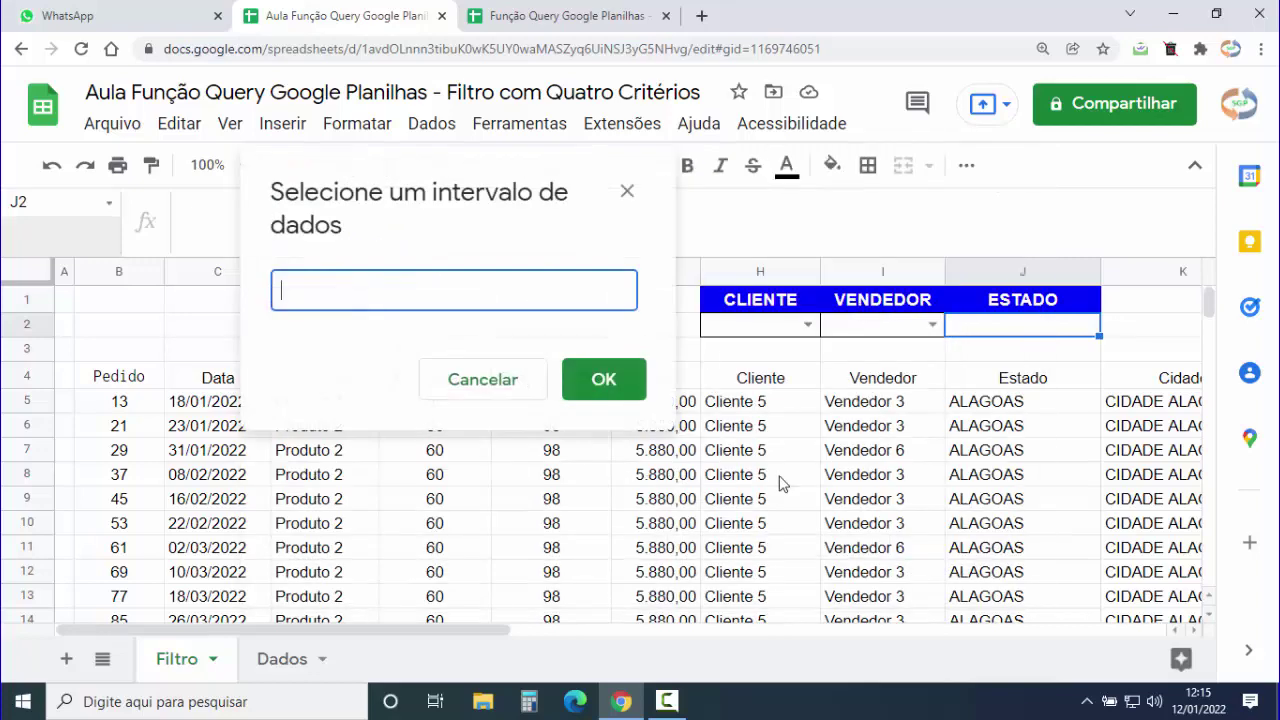
{"action": "left_click", "coordinate": [295, 664]}
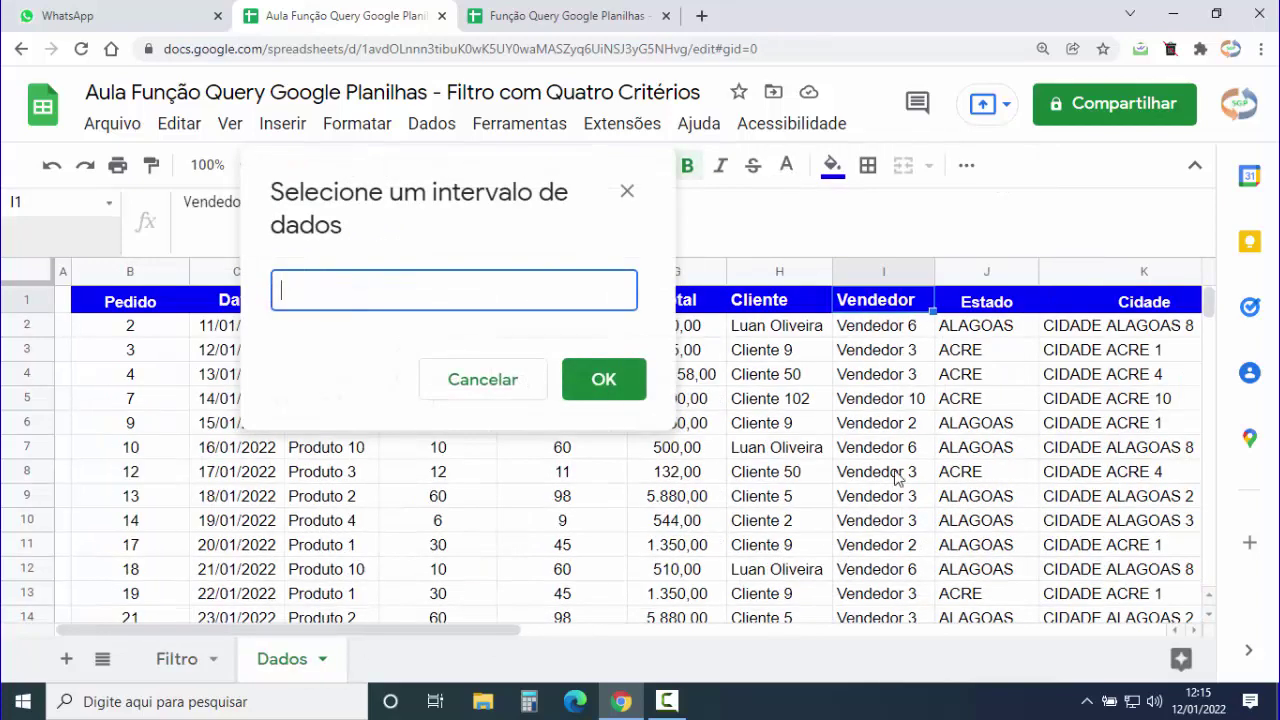
{"action": "left_click", "coordinate": [988, 335]}
{"action": "key", "text": "ctrl+shift+Down"}
{"action": "key", "text": "ctrl+shift+Down"}
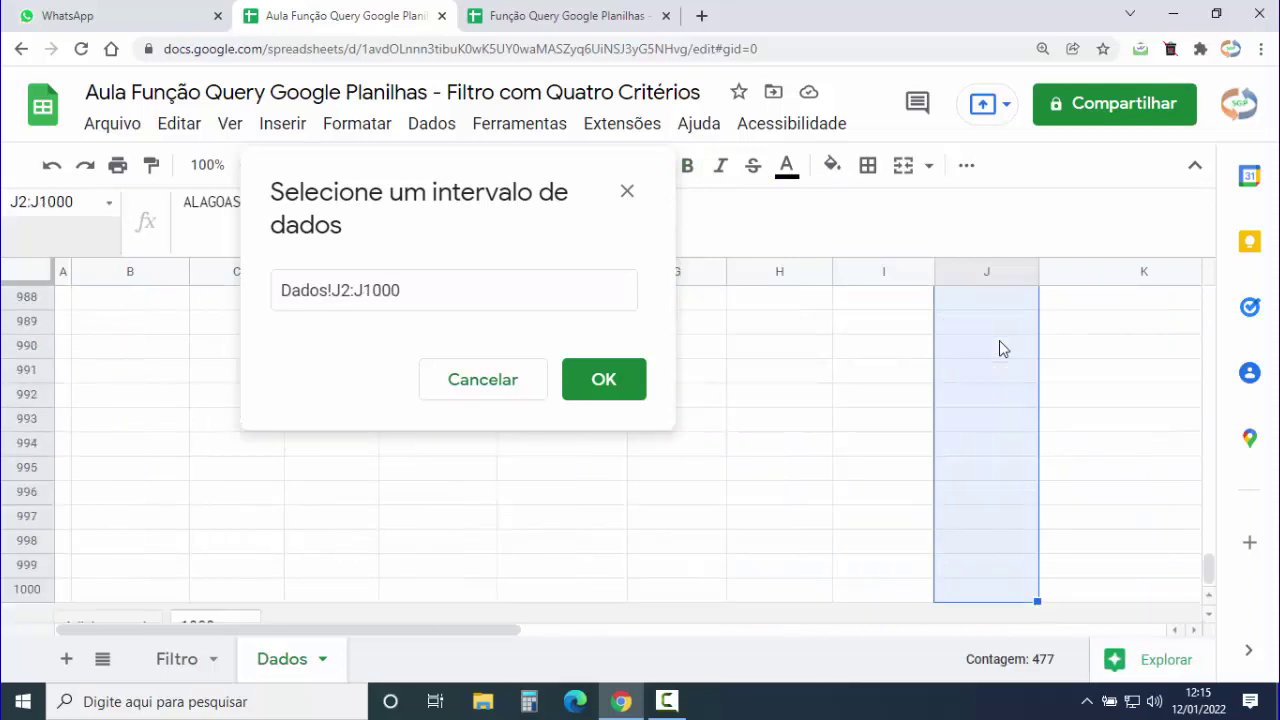
{"action": "left_click", "coordinate": [604, 388]}
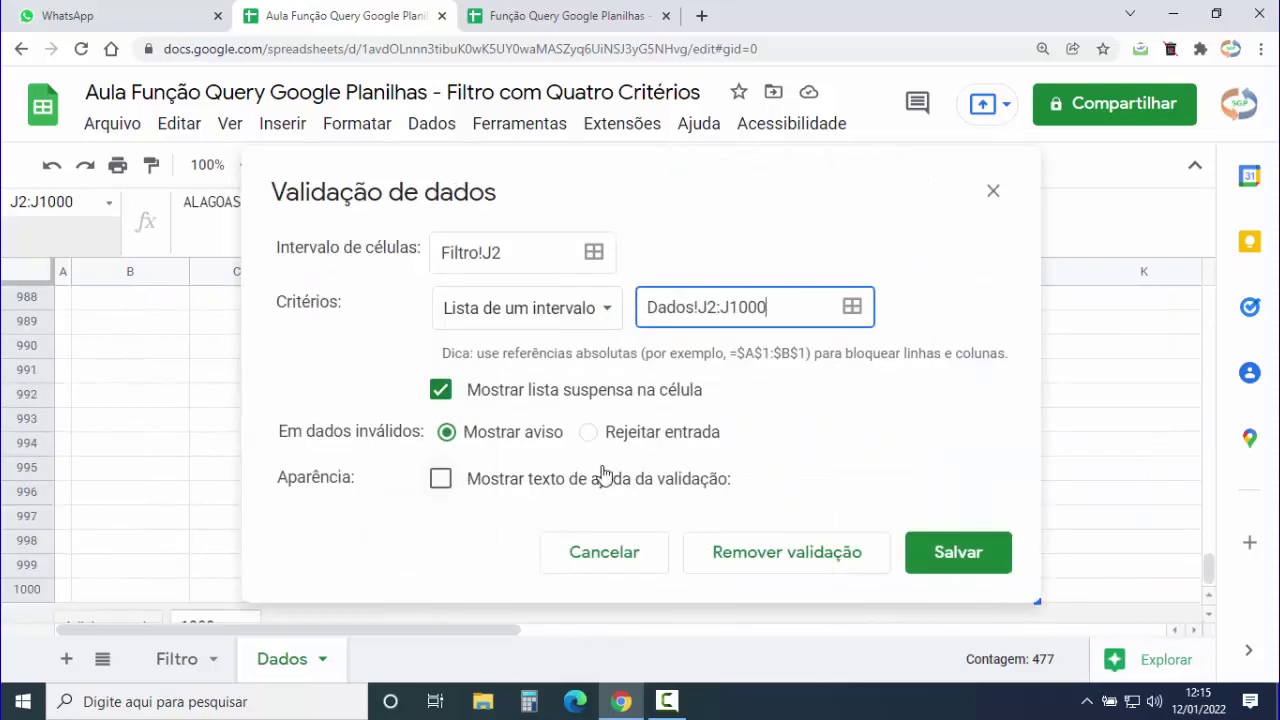
{"action": "left_click", "coordinate": [974, 555]}
- Test the filter on Filtro with Cliente 5, Vendedor 3 and state ACRE, and switch the state to ALAGOAS
{"action": "left_click", "coordinate": [196, 664]}
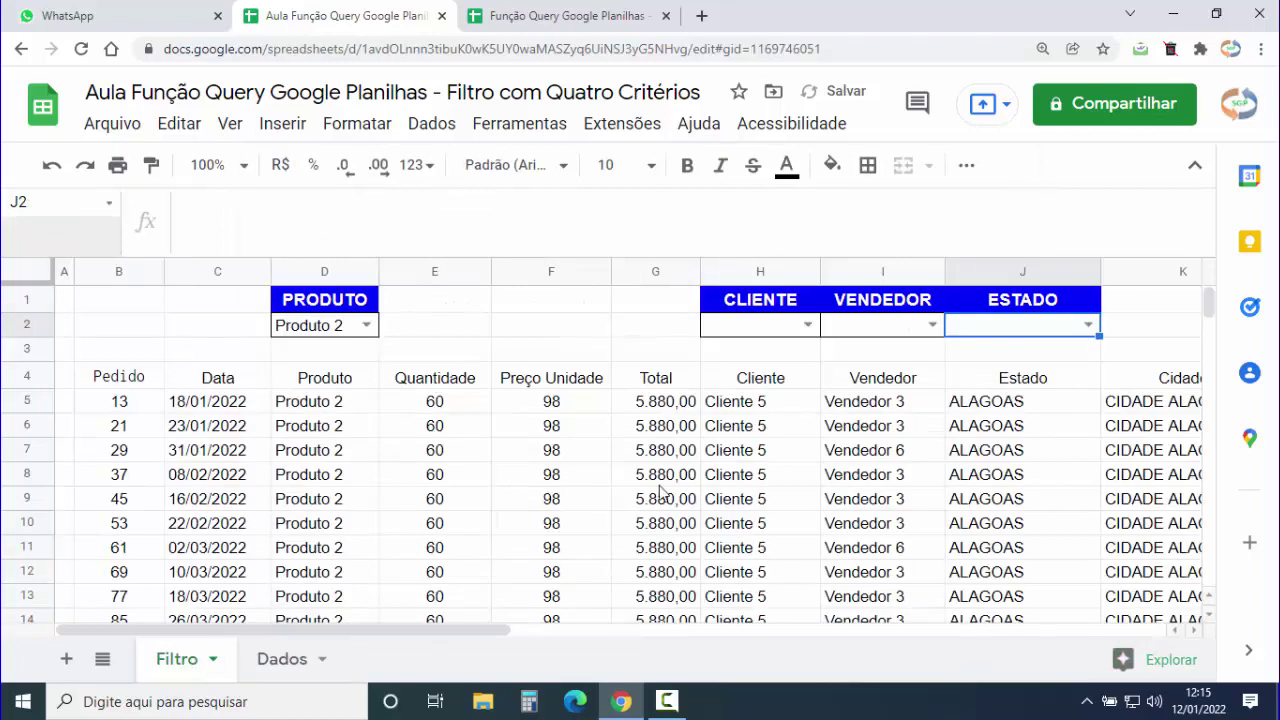
{"action": "left_click", "coordinate": [806, 324]}
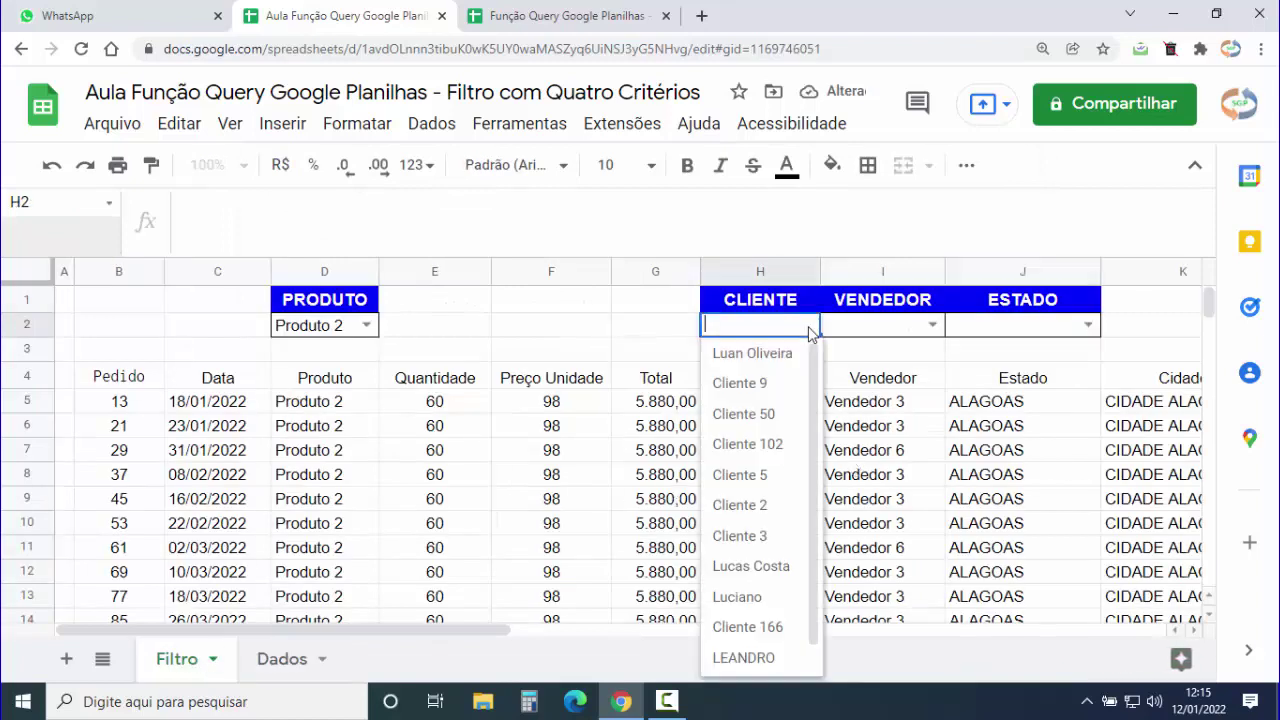
{"action": "left_click", "coordinate": [764, 476]}
{"action": "left_click", "coordinate": [932, 325]}
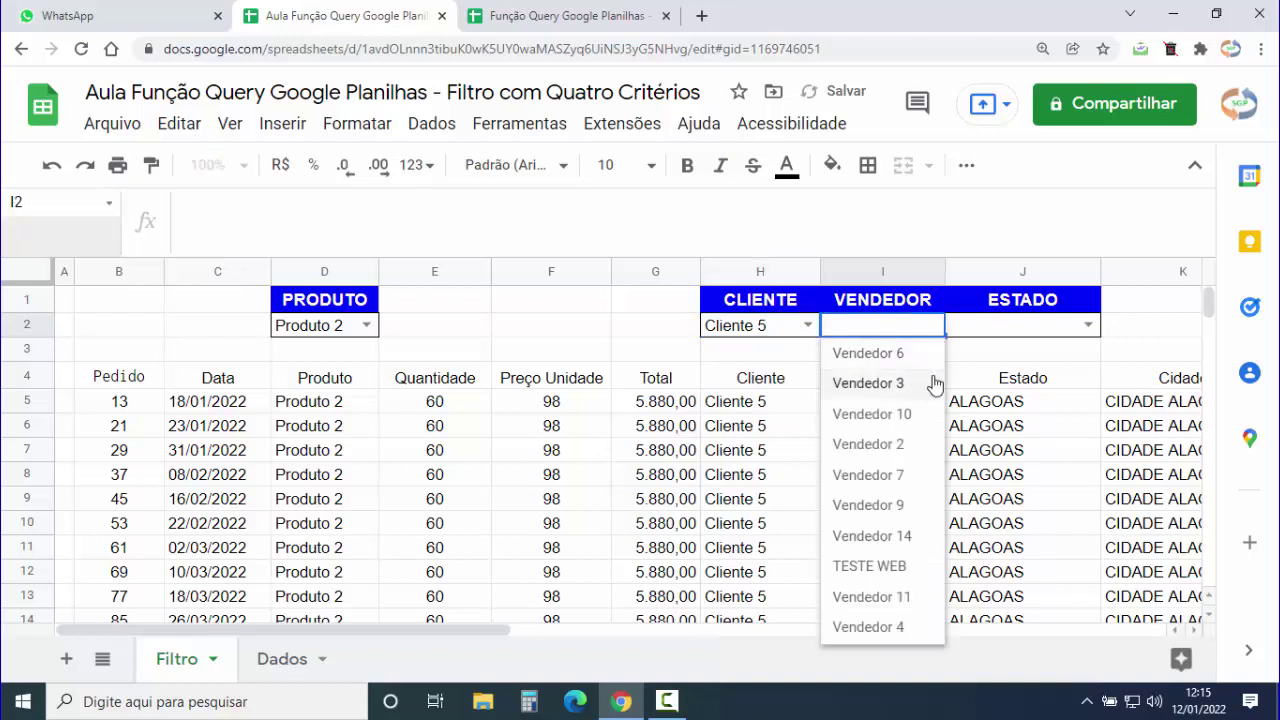
{"action": "left_click", "coordinate": [930, 380]}
{"action": "left_click", "coordinate": [1089, 326]}
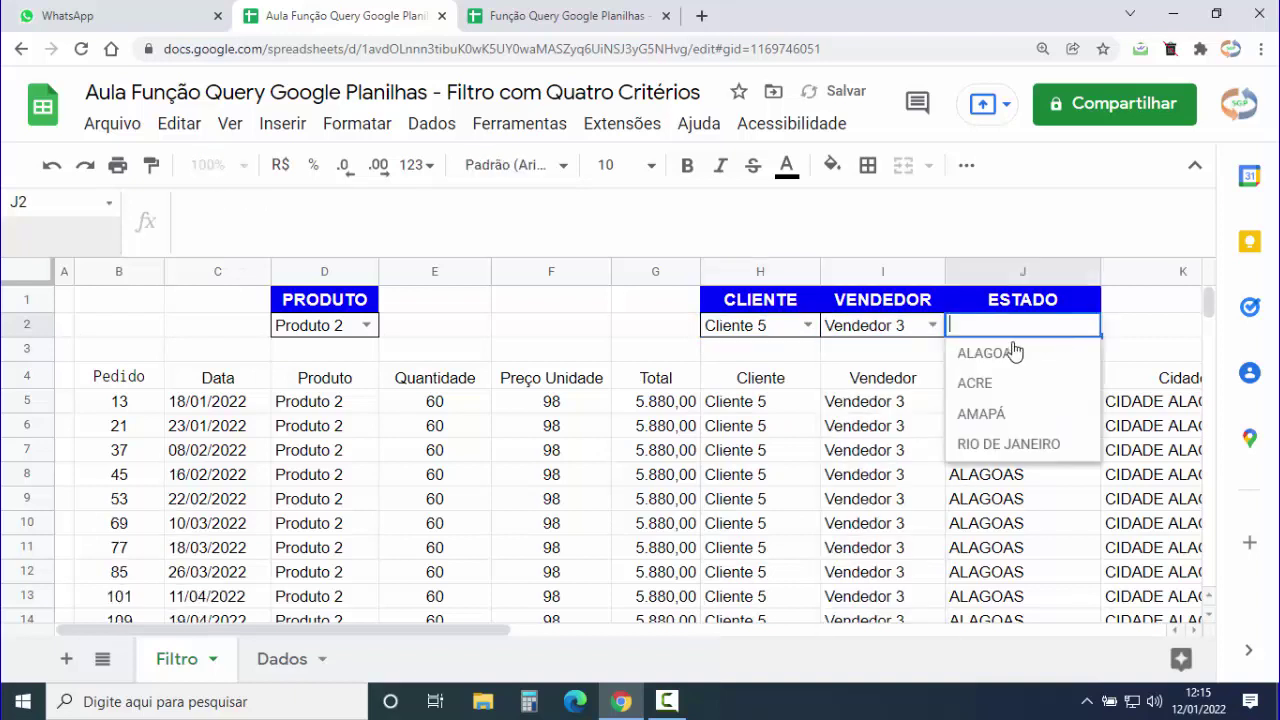
{"action": "left_click", "coordinate": [1065, 382]}
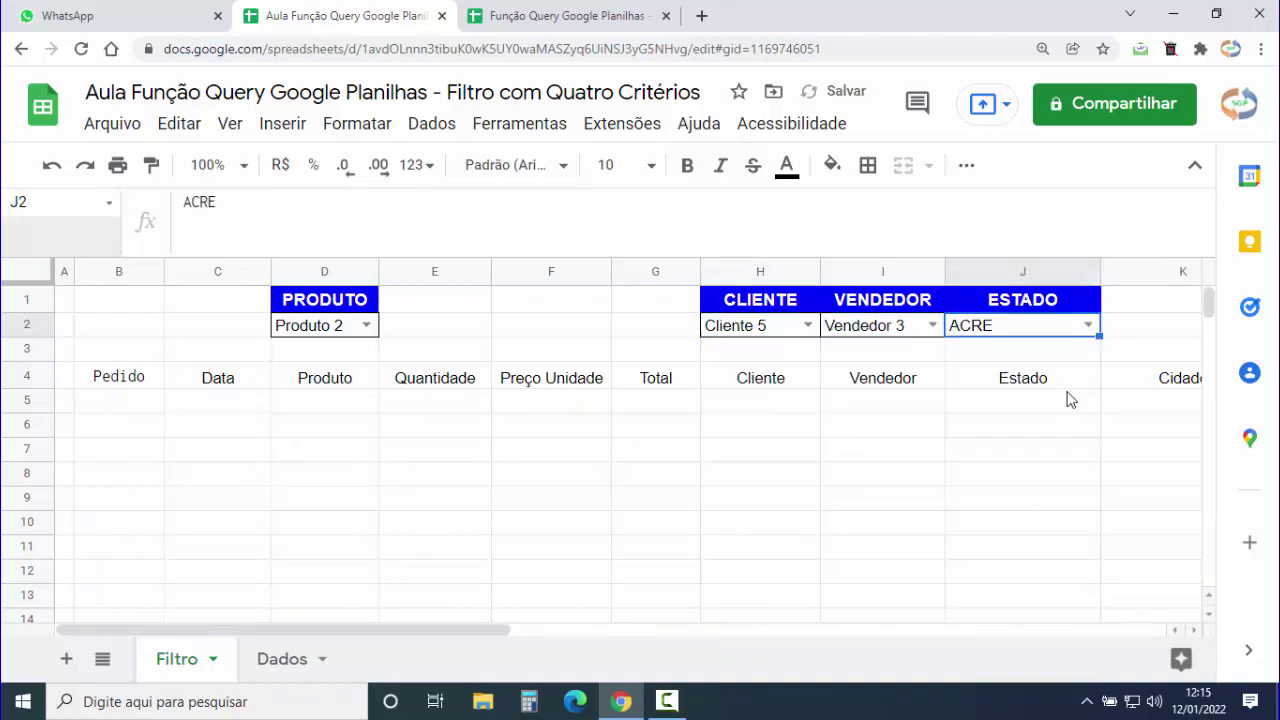
{"action": "left_click", "coordinate": [1089, 325]}
{"action": "left_click", "coordinate": [1009, 360]}
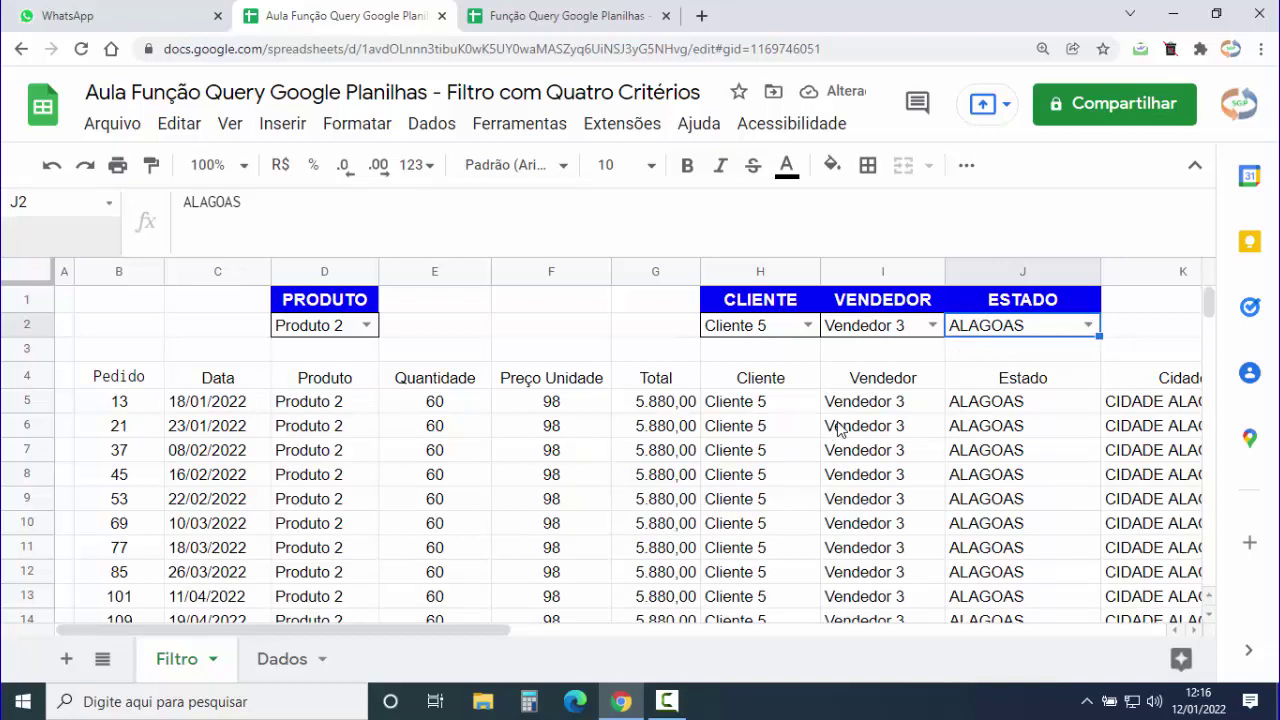
- Clear the state, seller, client and product criteria cells on the Filtro sheet
{"action": "key", "text": "Delete"}
{"action": "left_click", "coordinate": [882, 332]}
{"action": "key", "text": "Delete"}
{"action": "left_click", "coordinate": [765, 332]}
{"action": "key", "text": "Delete"}
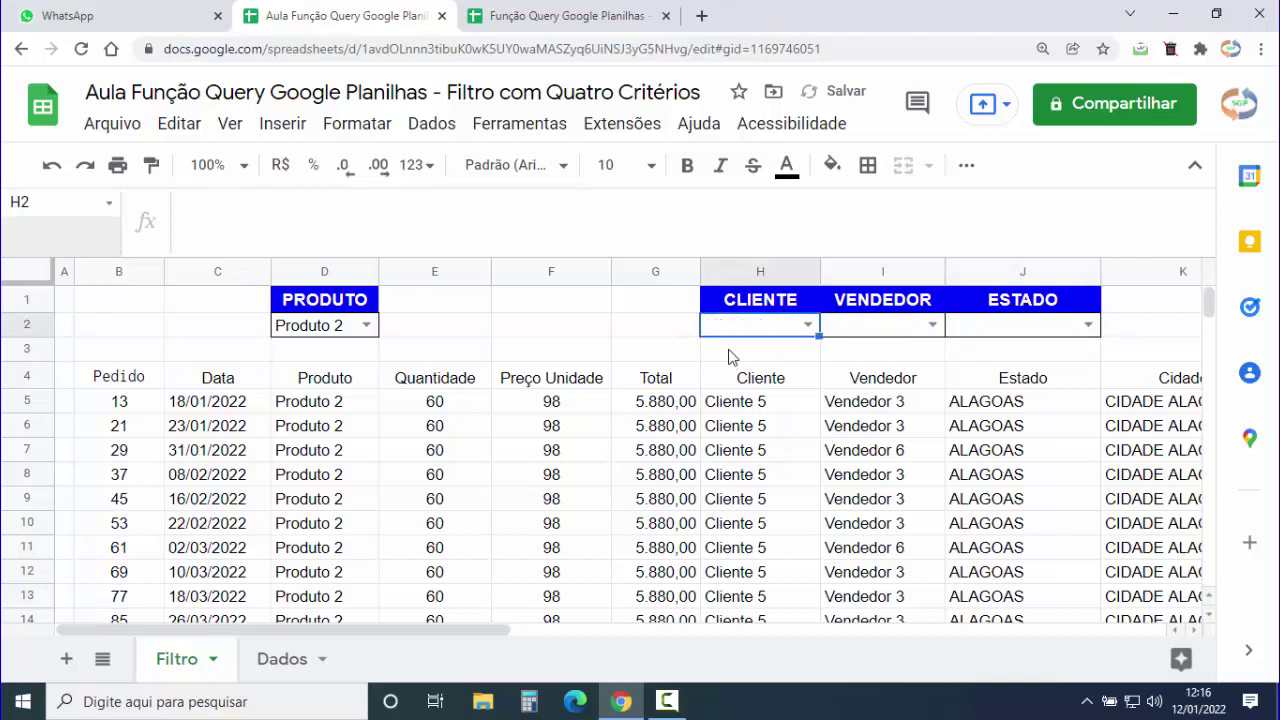
{"action": "left_click", "coordinate": [333, 335]}
{"action": "key", "text": "Delete"}
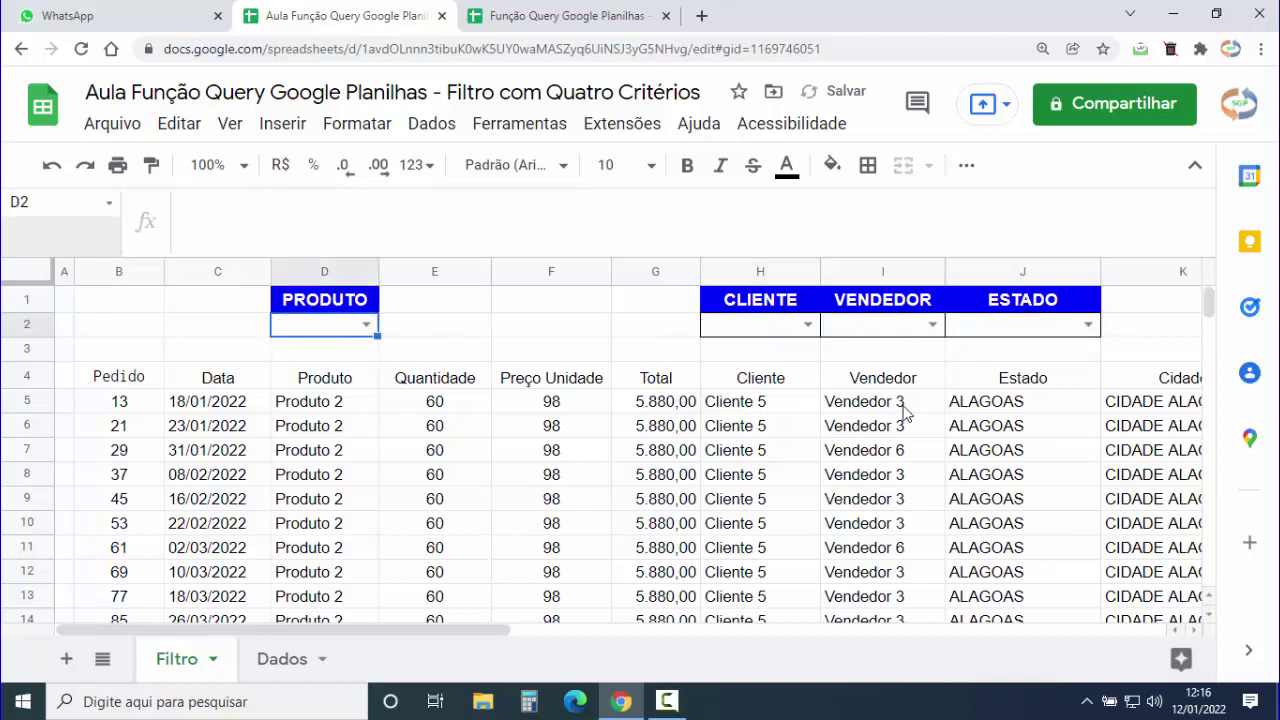
{"action": "left_click", "coordinate": [485, 331]}
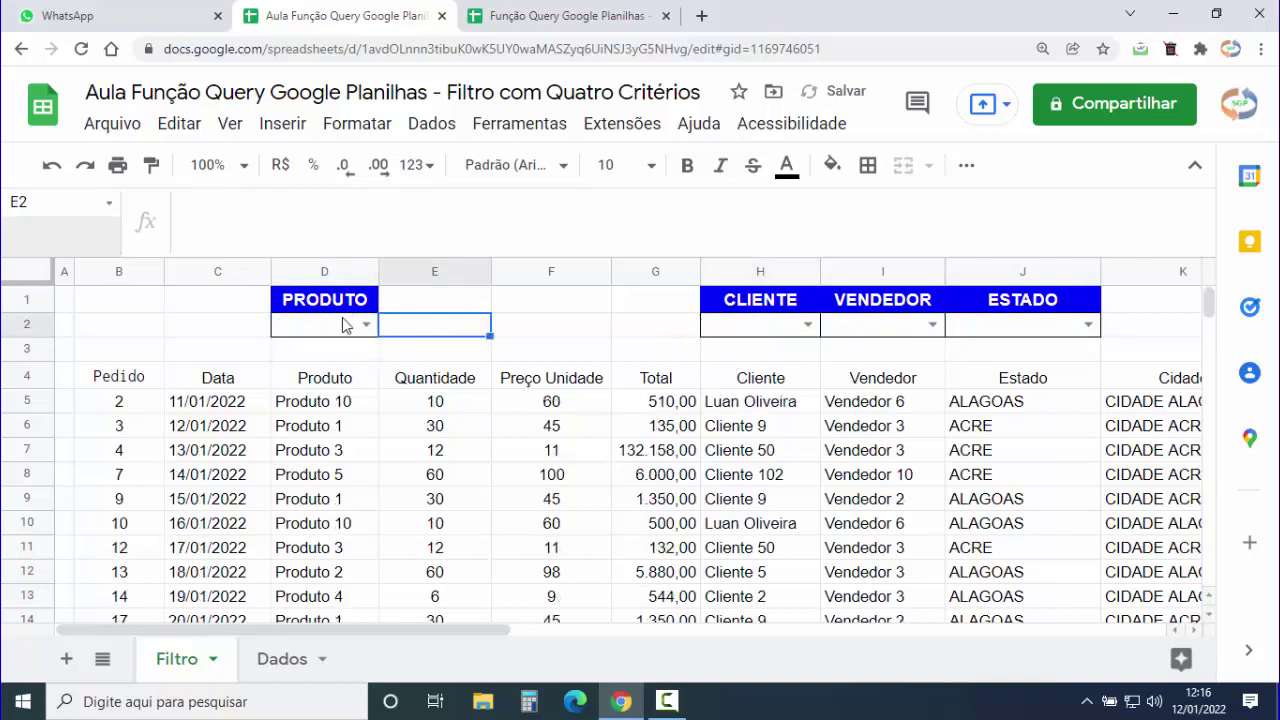
- Test the filter with state ACRE combined with seller Vendedor 10, and clear both criteria
{"action": "left_click", "coordinate": [1088, 325]}
{"action": "left_click", "coordinate": [1015, 388]}
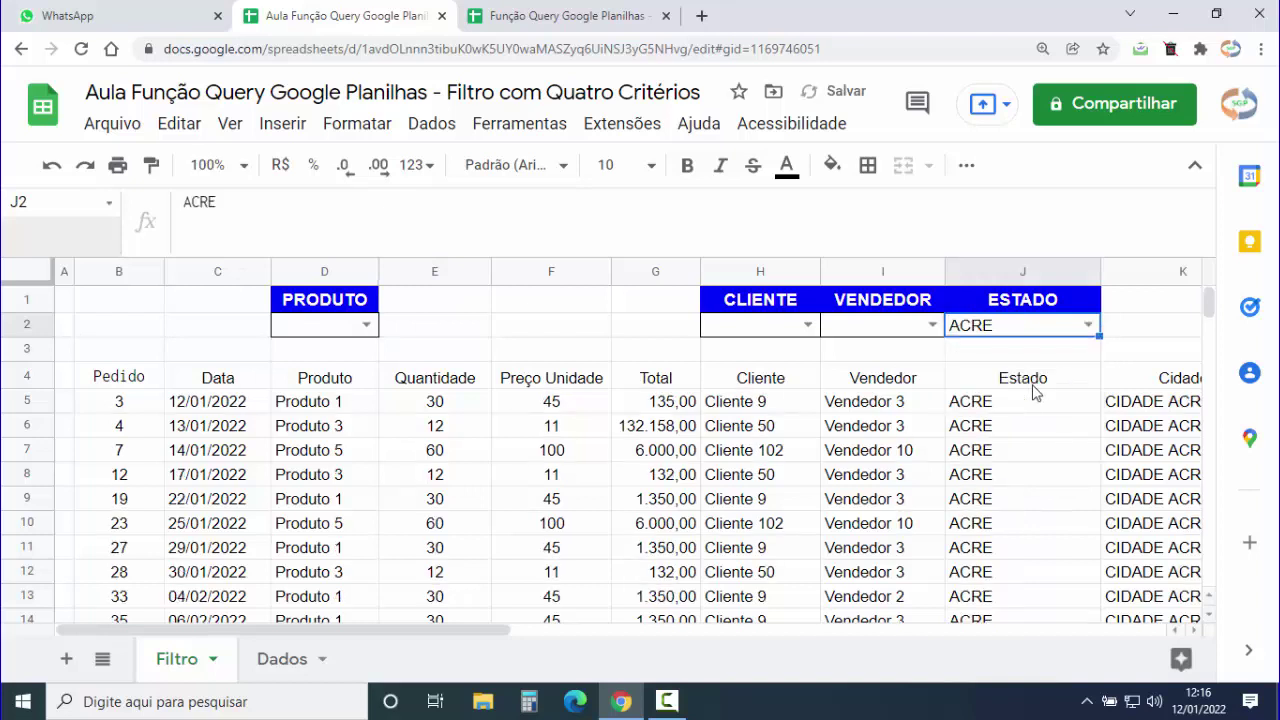
{"action": "left_click", "coordinate": [932, 325]}
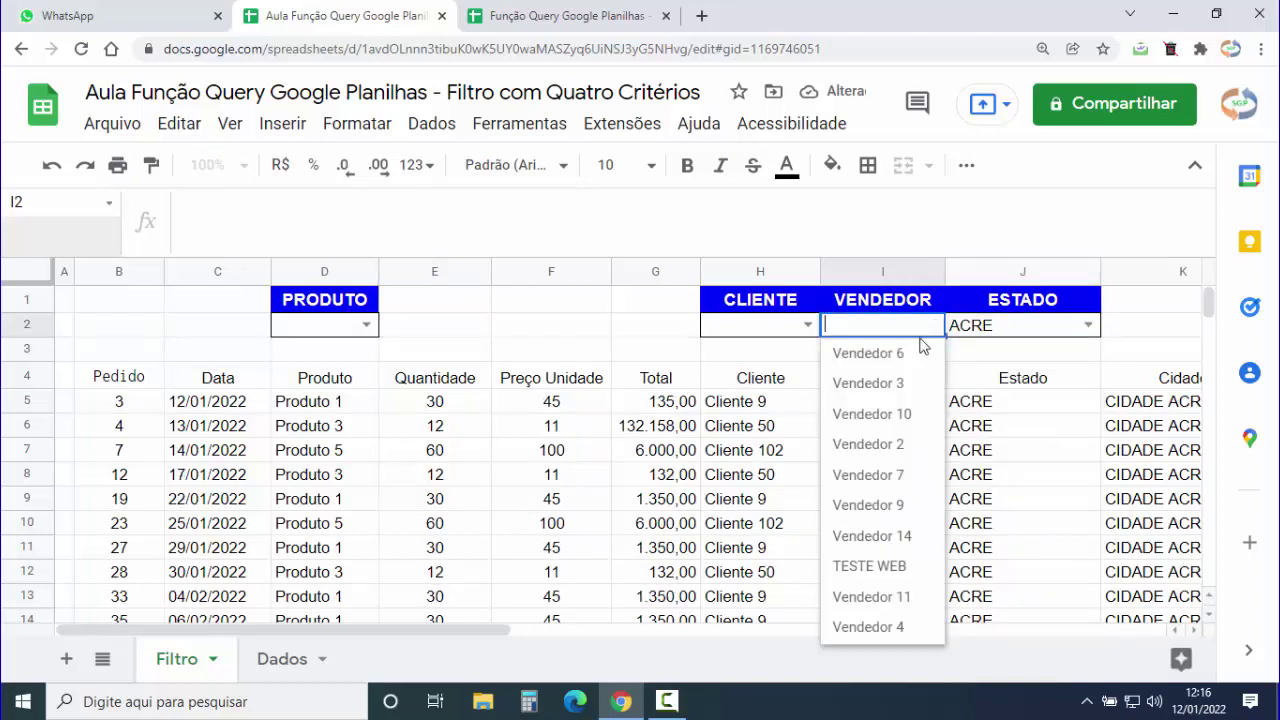
{"action": "left_click", "coordinate": [903, 414]}
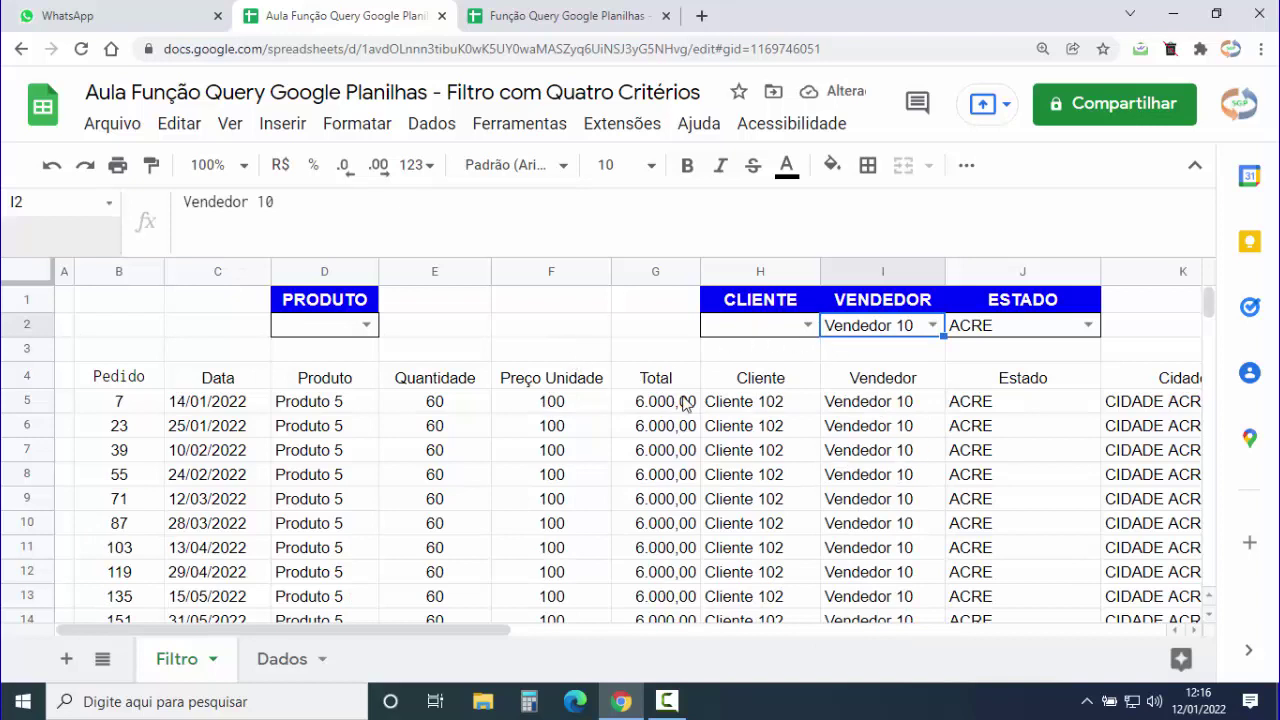
{"action": "key", "text": "Delete"}
{"action": "left_click", "coordinate": [1020, 325]}
{"action": "key", "text": "Delete"}
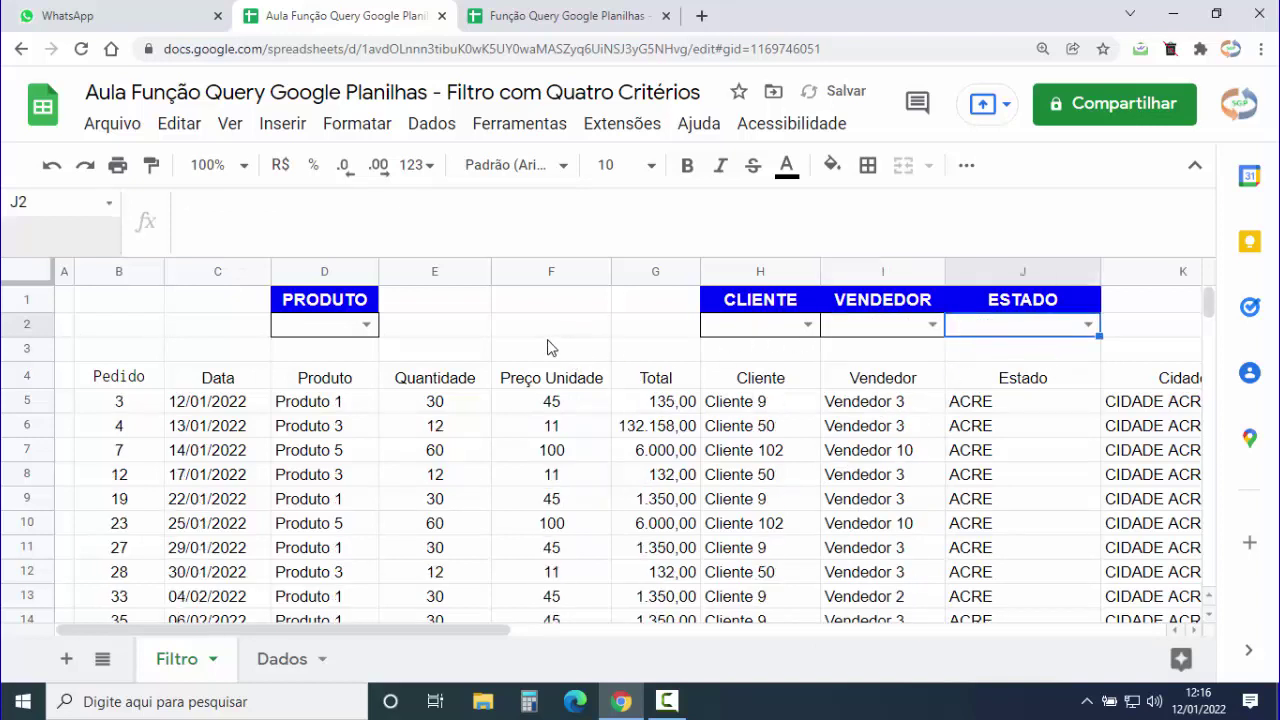
{"action": "left_click", "coordinate": [560, 347]}
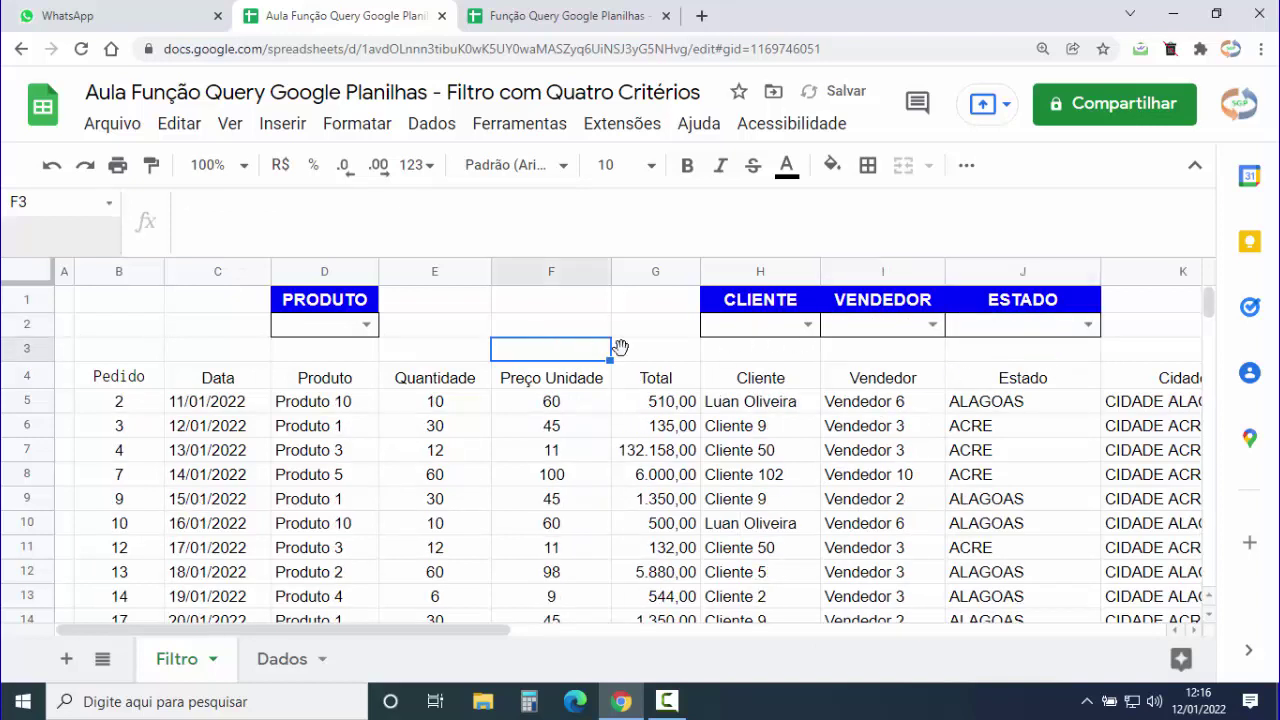
- Test the filter with the first client in the dropdown list, and clear the client criterion
{"action": "left_click", "coordinate": [808, 325]}
{"action": "left_click", "coordinate": [815, 352]}
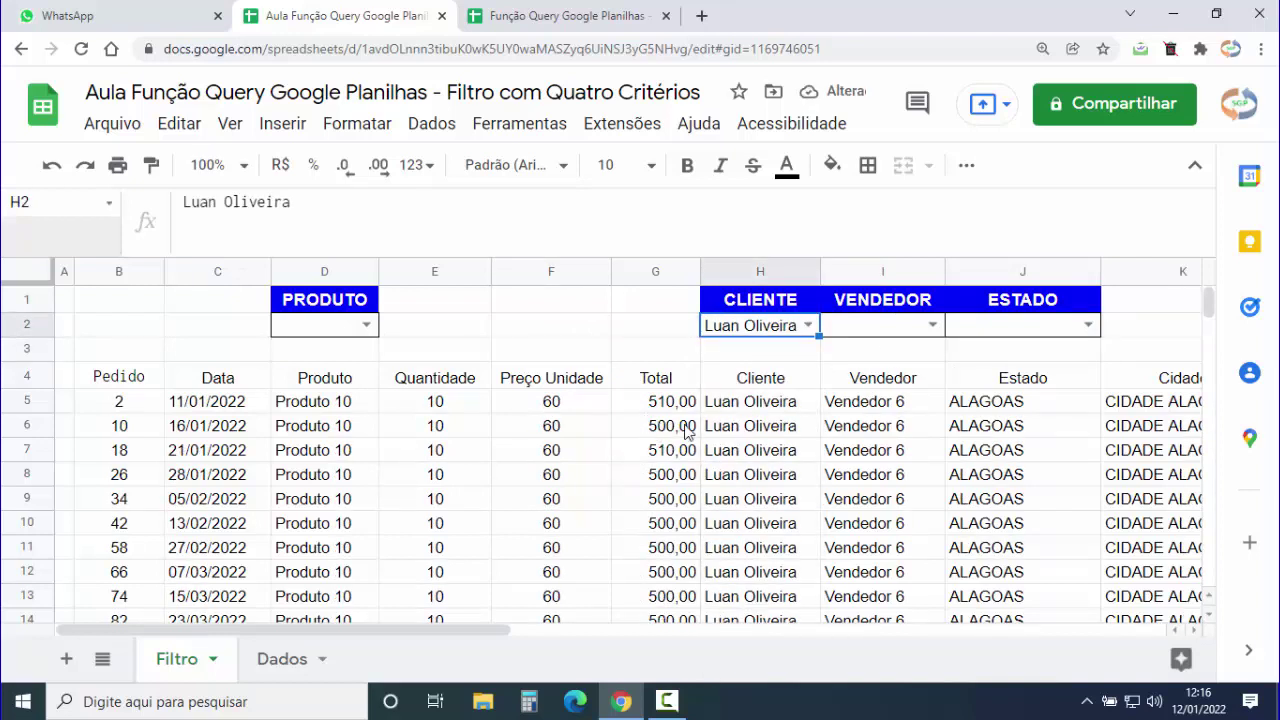
{"action": "key", "text": "Delete"}
{"action": "left_click", "coordinate": [538, 334]}
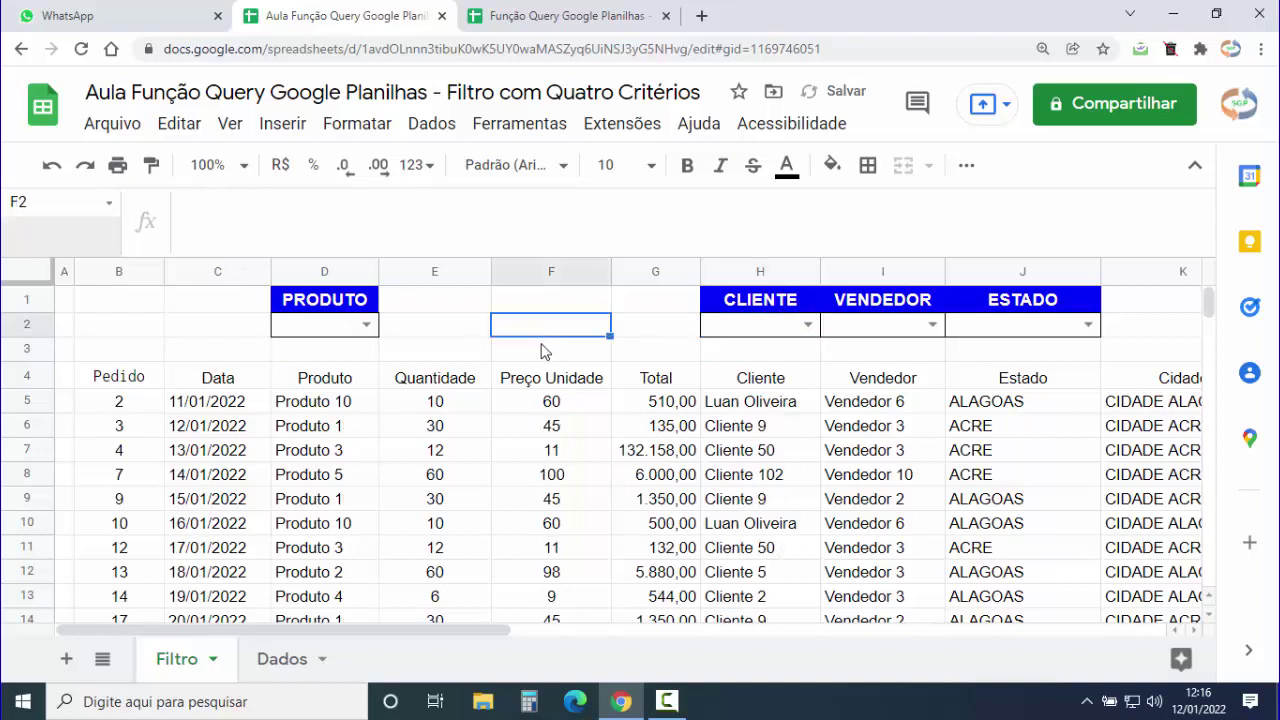
- Examine the query formula in B4 on Filtro and the Pedido, Data and Produto columns on the Dados sheet
{"action": "left_click", "coordinate": [120, 384]}
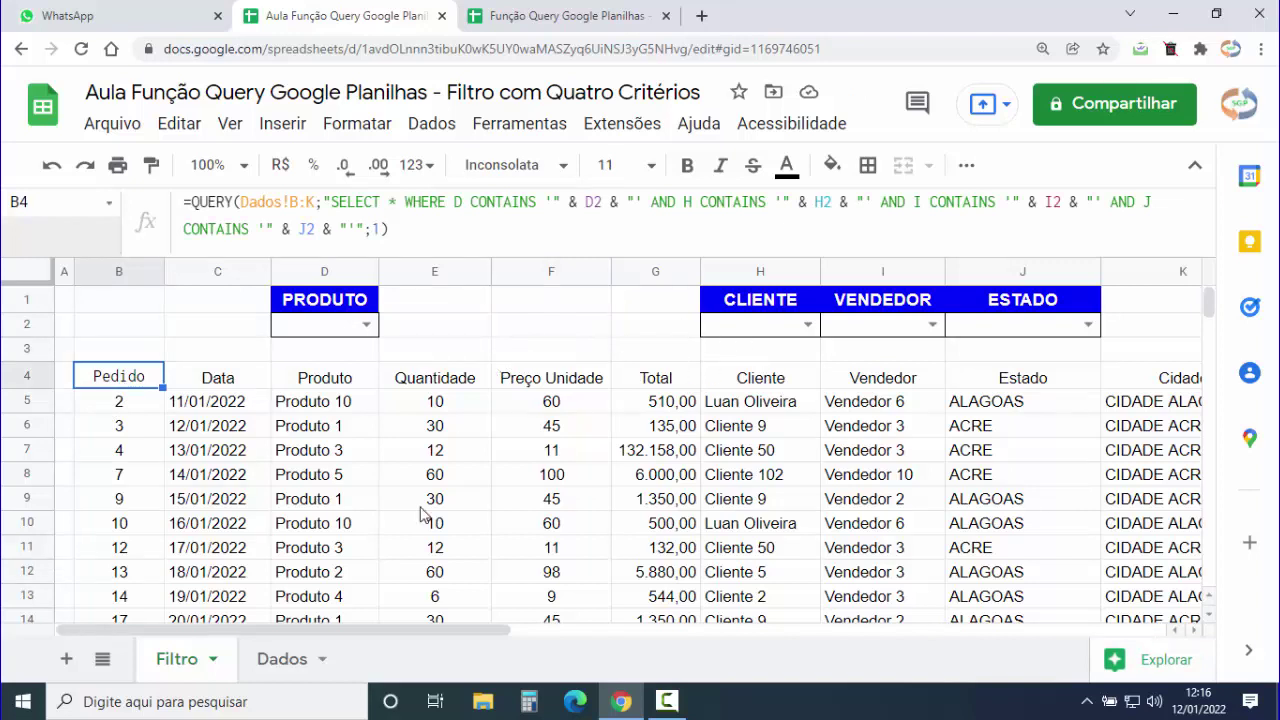
{"action": "left_click", "coordinate": [302, 674]}
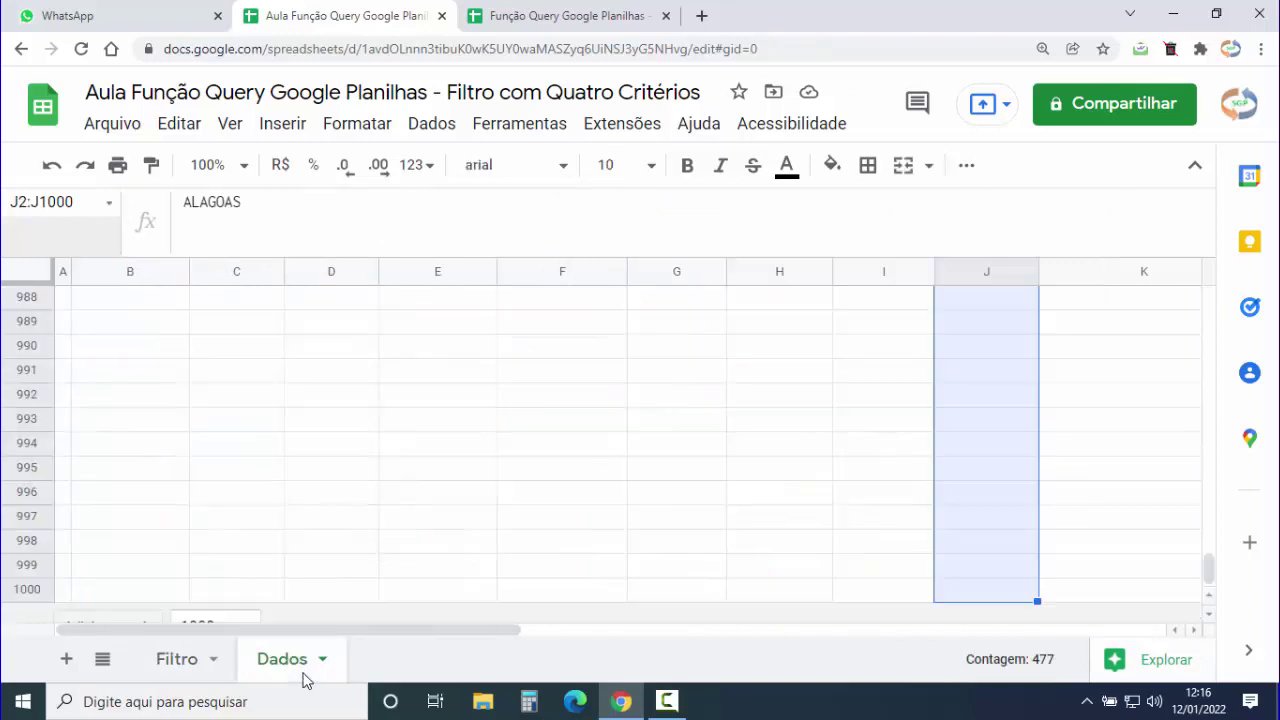
{"action": "left_click", "coordinate": [1005, 545]}
{"action": "key", "text": "ctrl+Up"}
{"action": "key", "text": "ctrl+Up"}
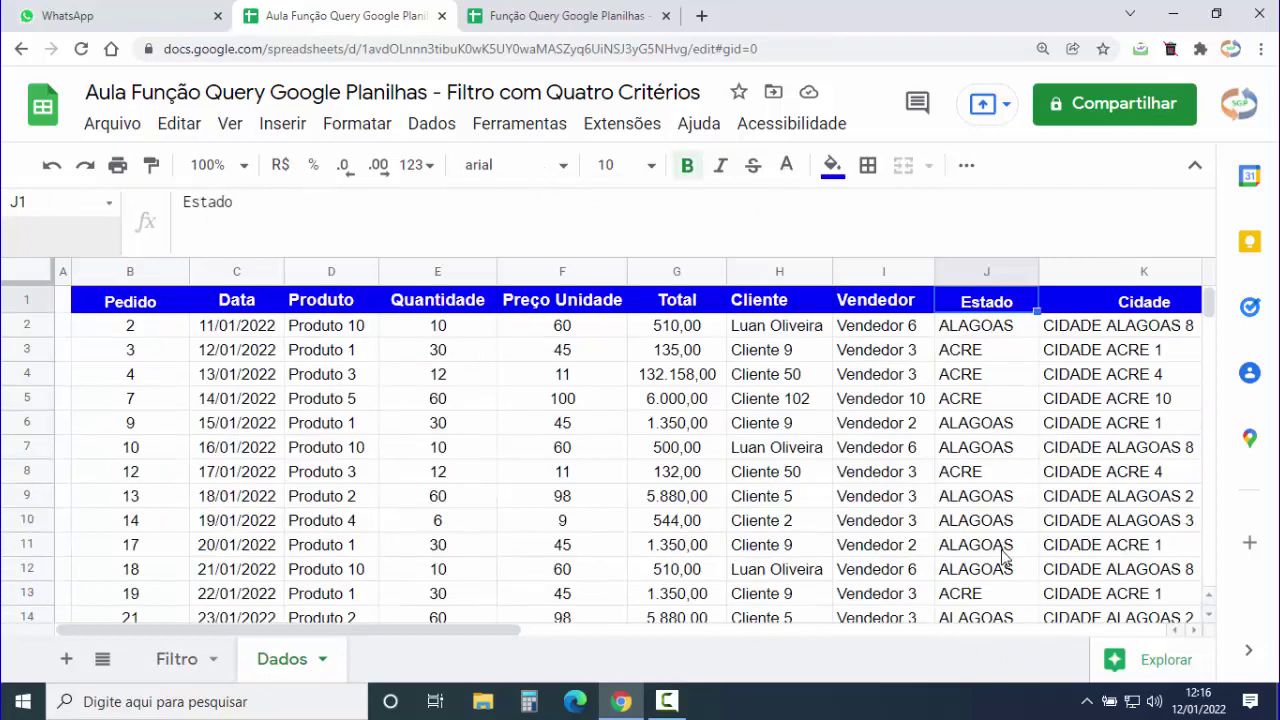
{"action": "left_click", "coordinate": [138, 272]}
{"action": "left_click", "coordinate": [257, 272]}
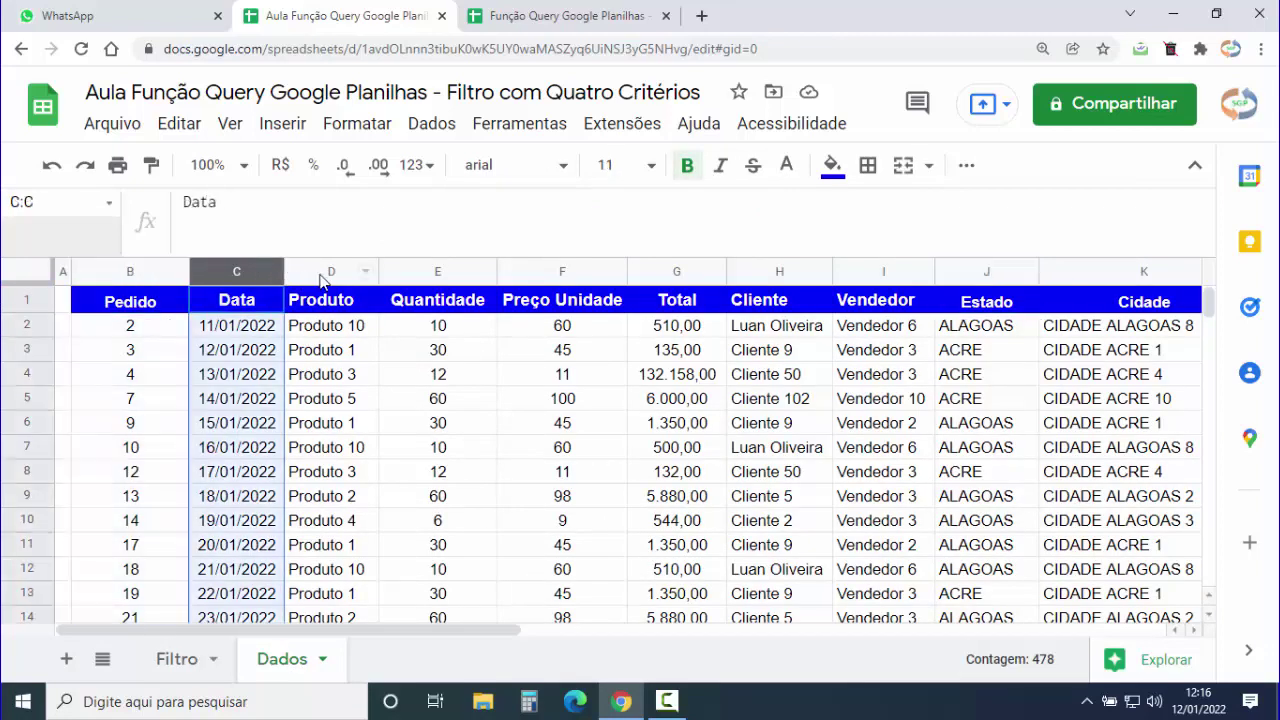
{"action": "left_click", "coordinate": [323, 272]}
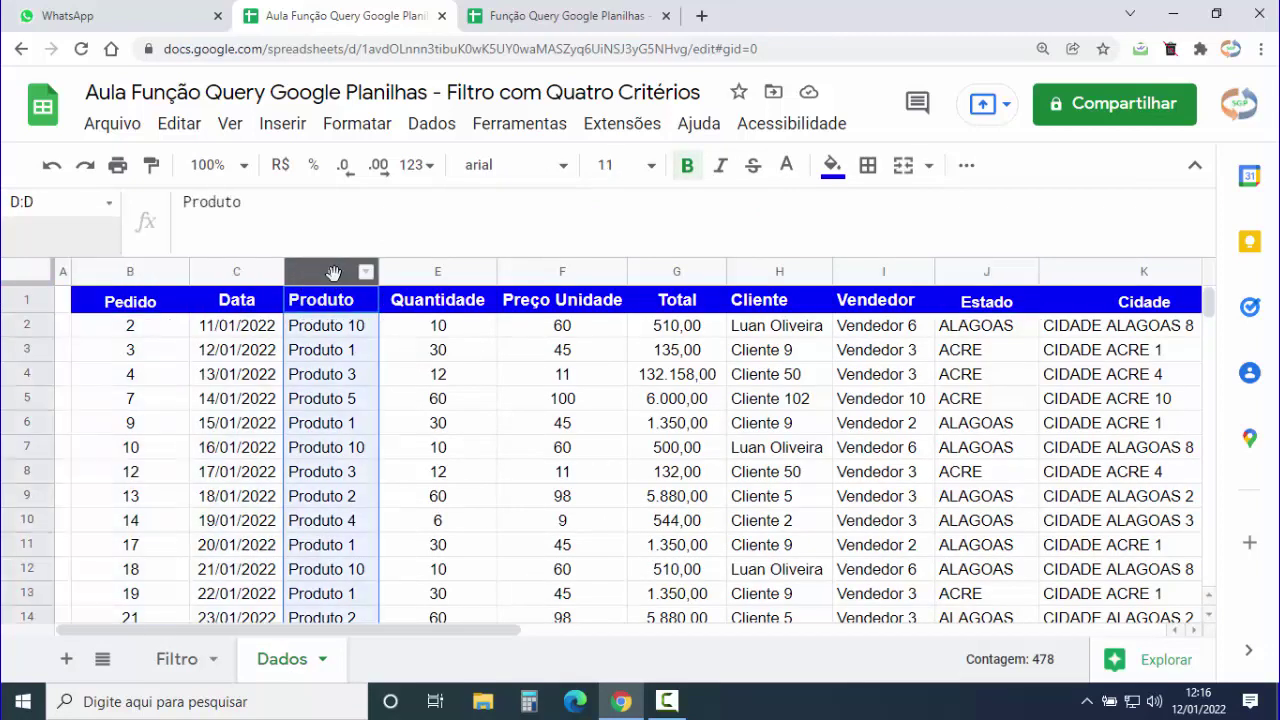
- Change the SELECT clause of the B4 query on Filtro from all columns to only B,C,D
{"action": "left_click", "coordinate": [178, 660]}
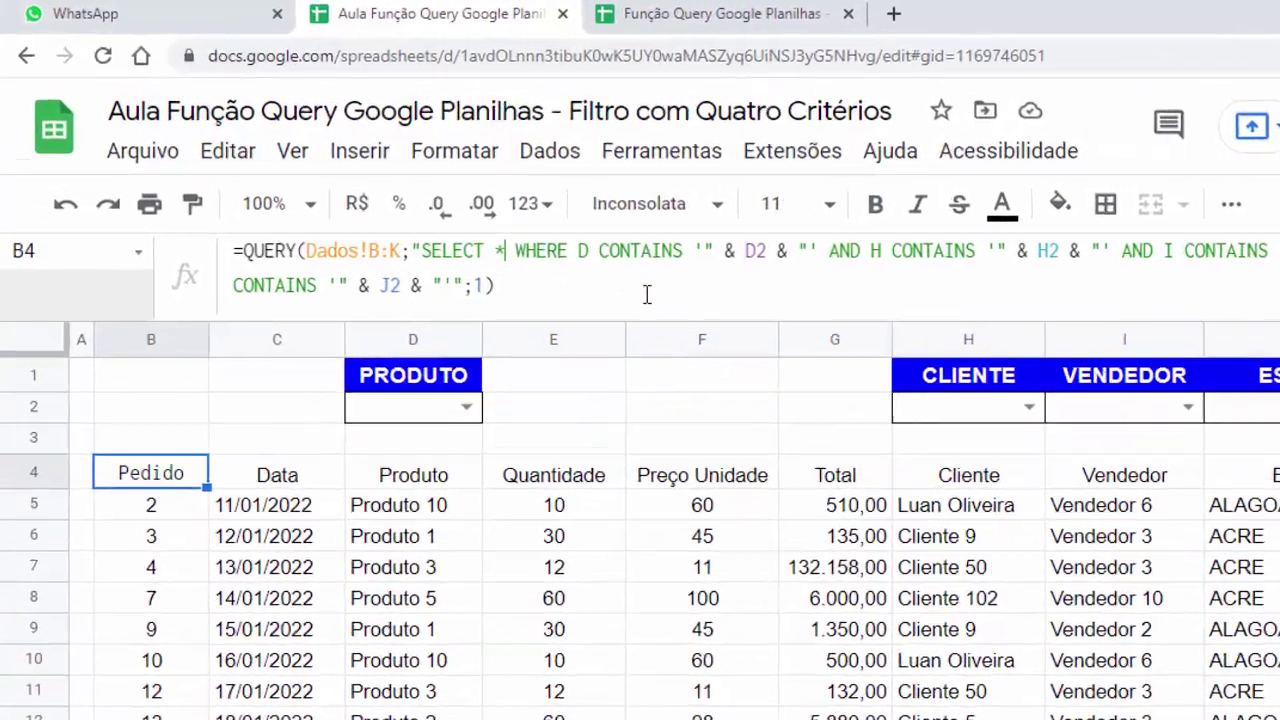
{"action": "left_click", "coordinate": [508, 235]}
{"action": "type", "text": "B"}
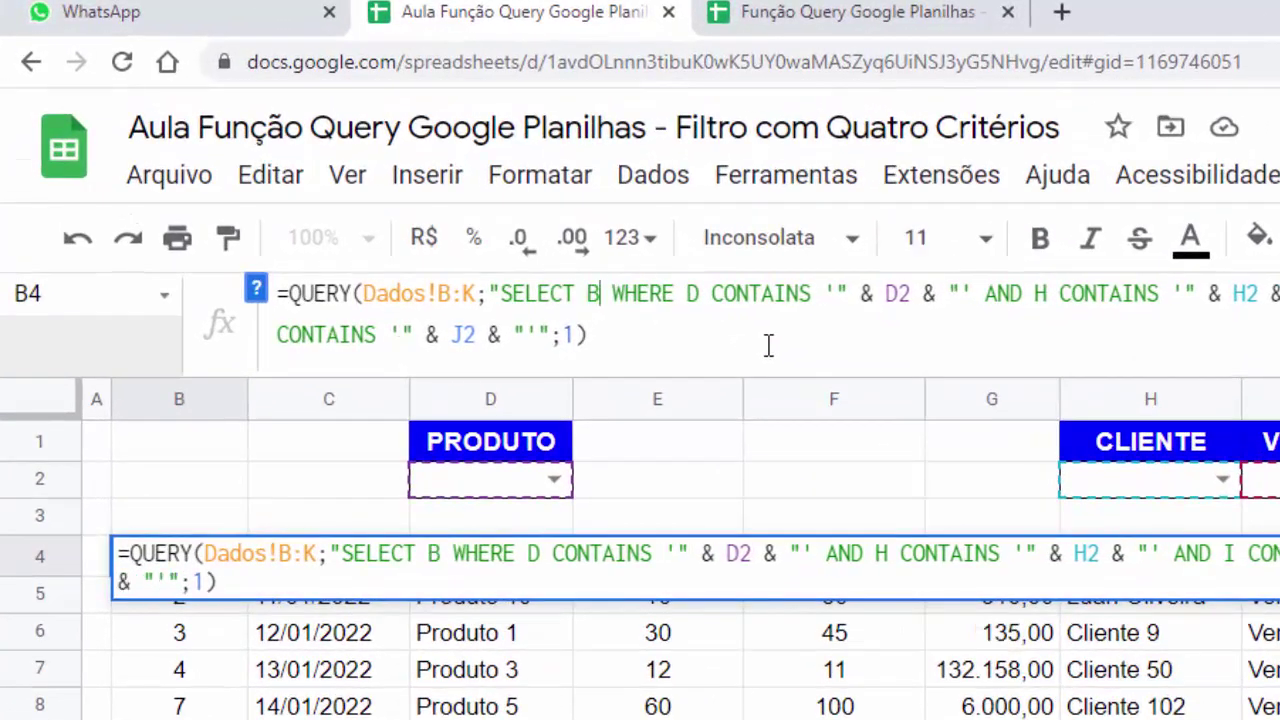
{"action": "type", "text": ","}
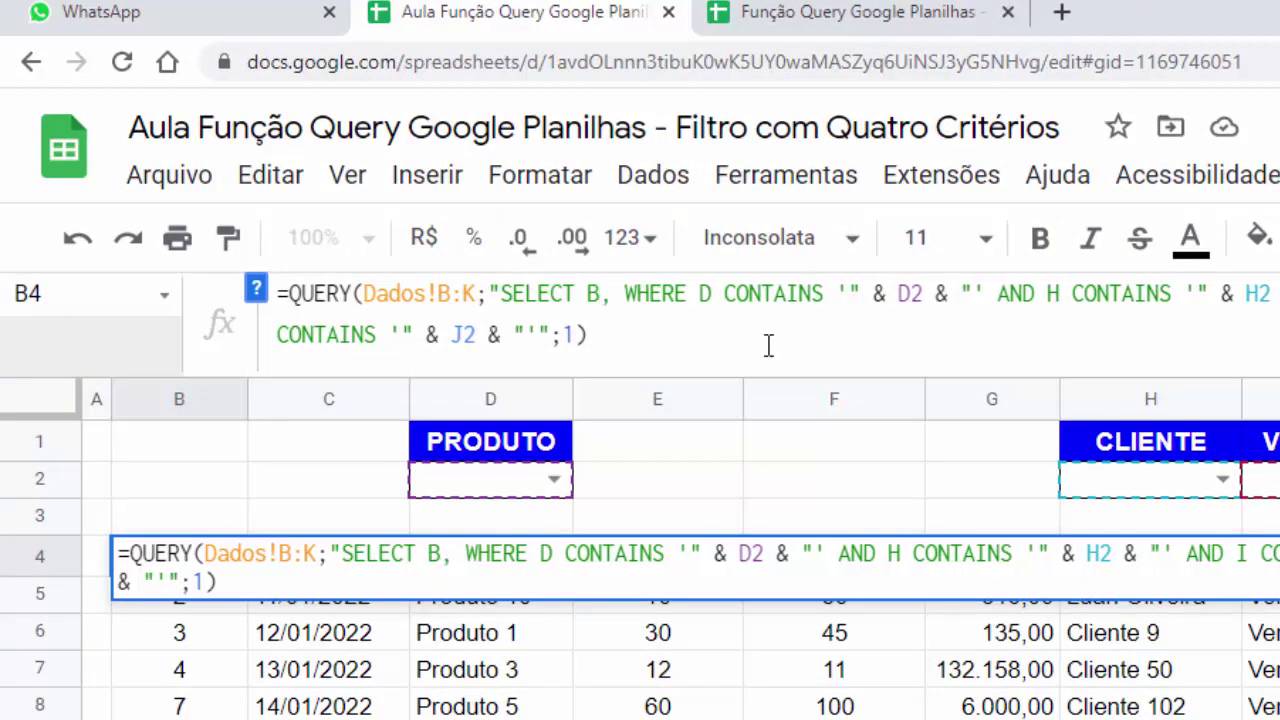
{"action": "type", "text": "C,D"}
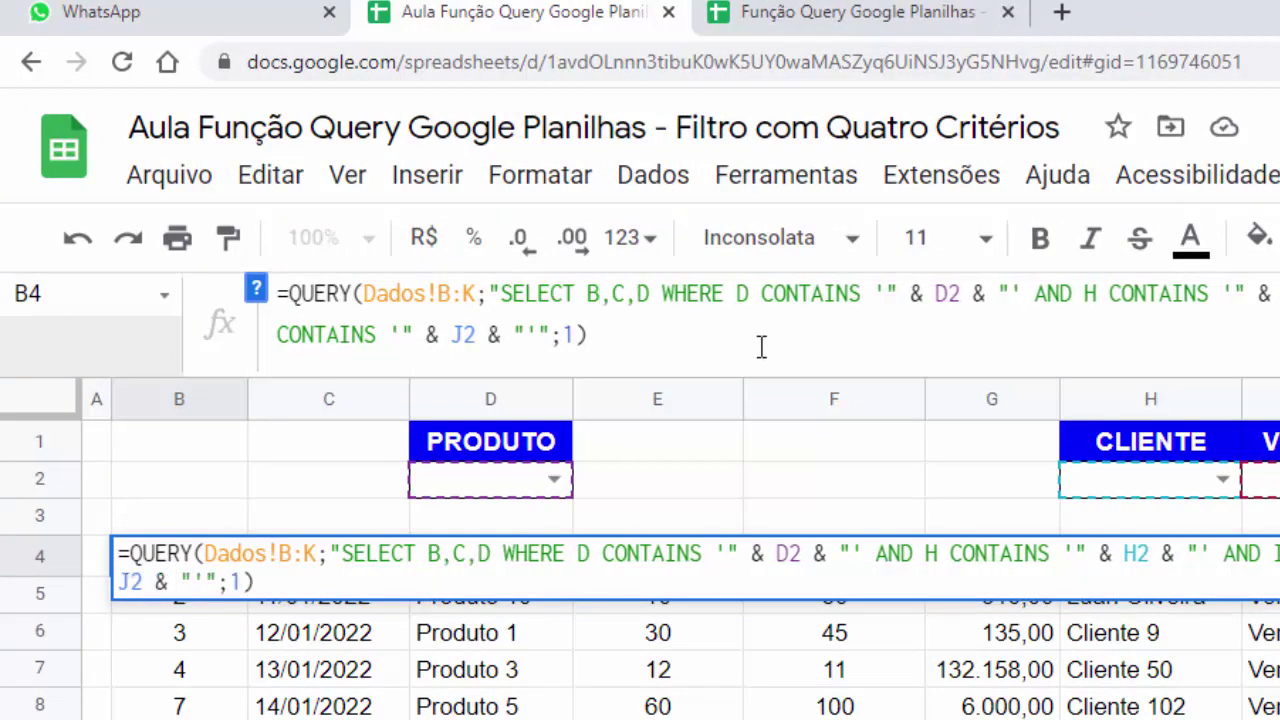
{"action": "key", "text": "Return"}
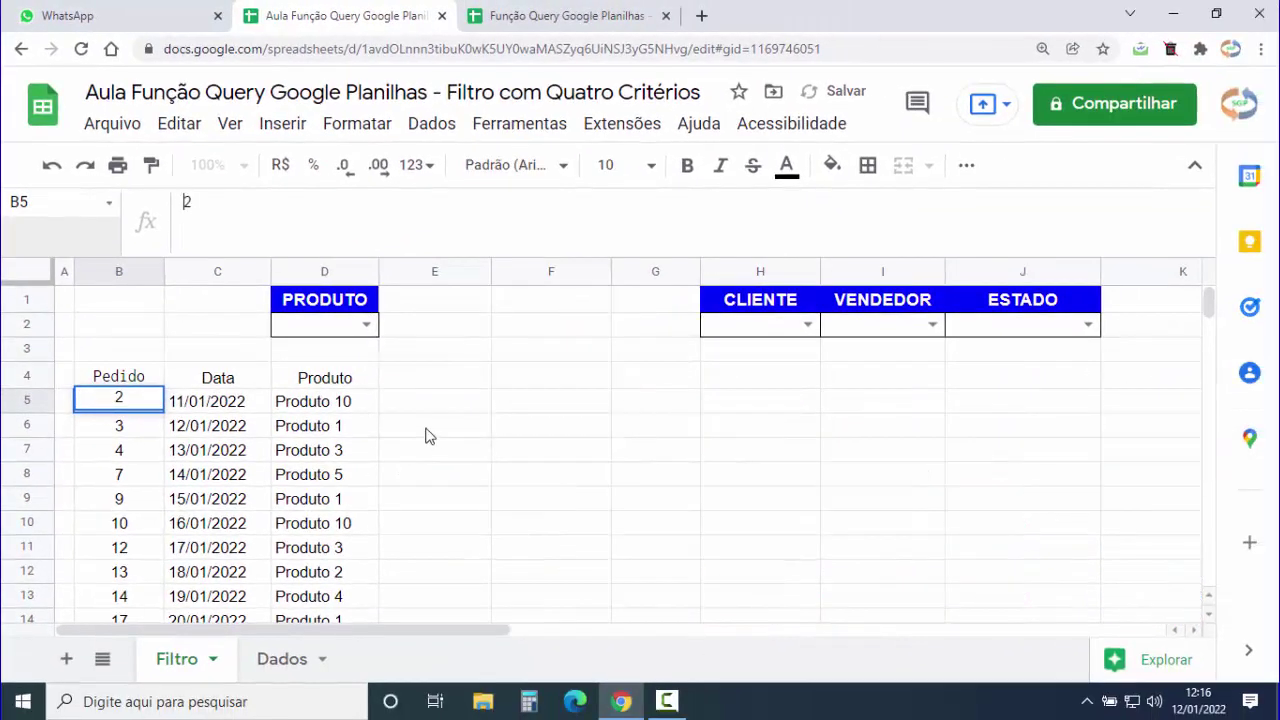
{"action": "left_click", "coordinate": [477, 477]}
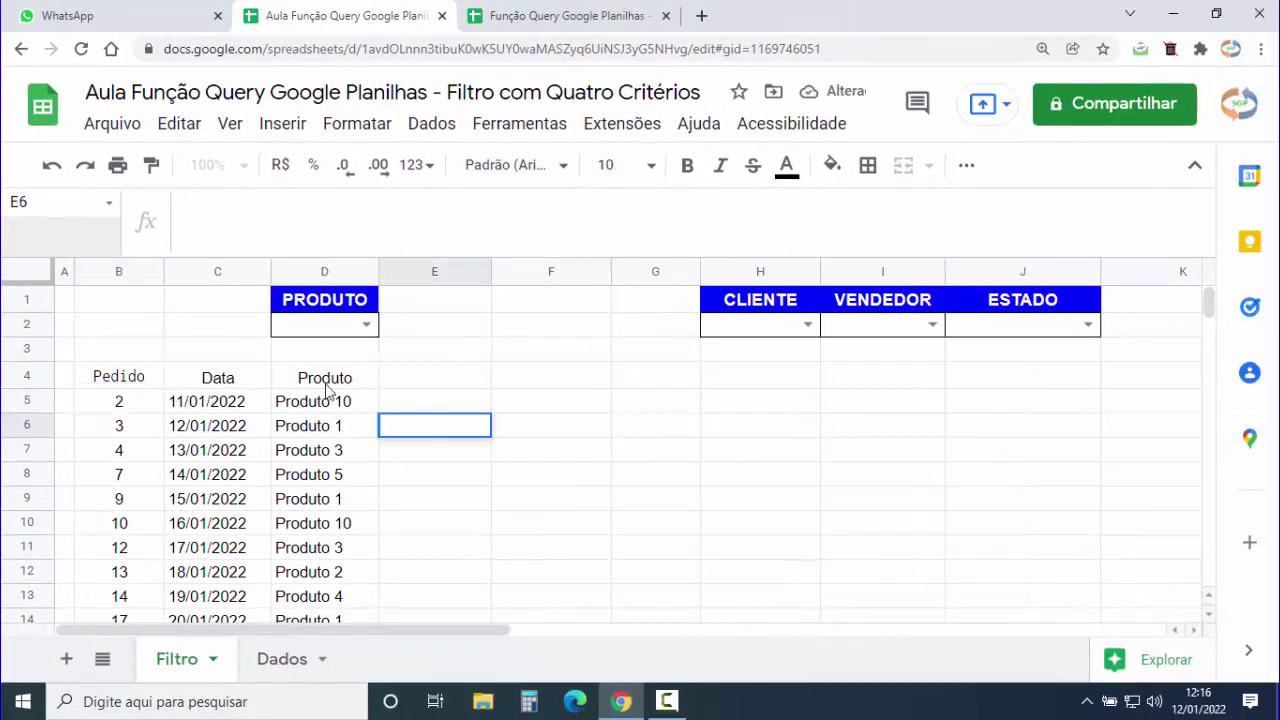
{"action": "key", "text": "Return"}
- Add column G to the SELECT clause of the B4 query on Filtro, making it B,C,D,G
{"action": "left_click", "coordinate": [281, 660]}
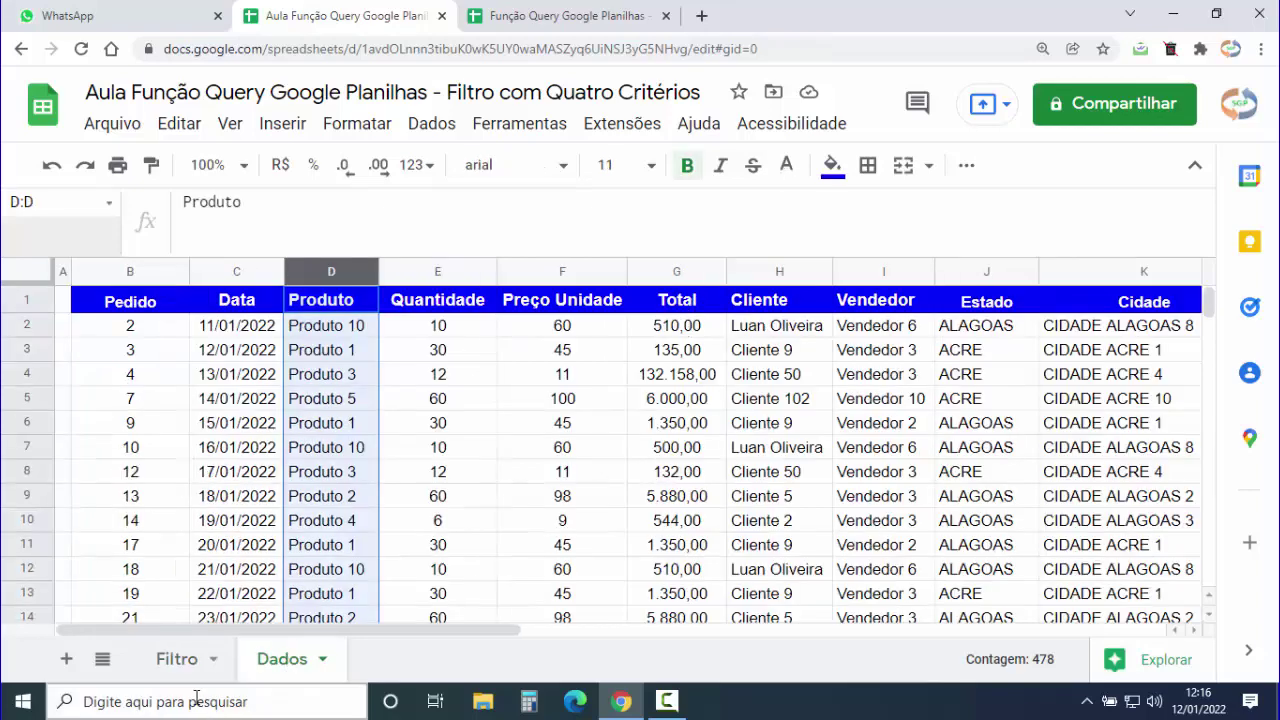
{"action": "left_click", "coordinate": [182, 664]}
{"action": "left_click", "coordinate": [145, 384]}
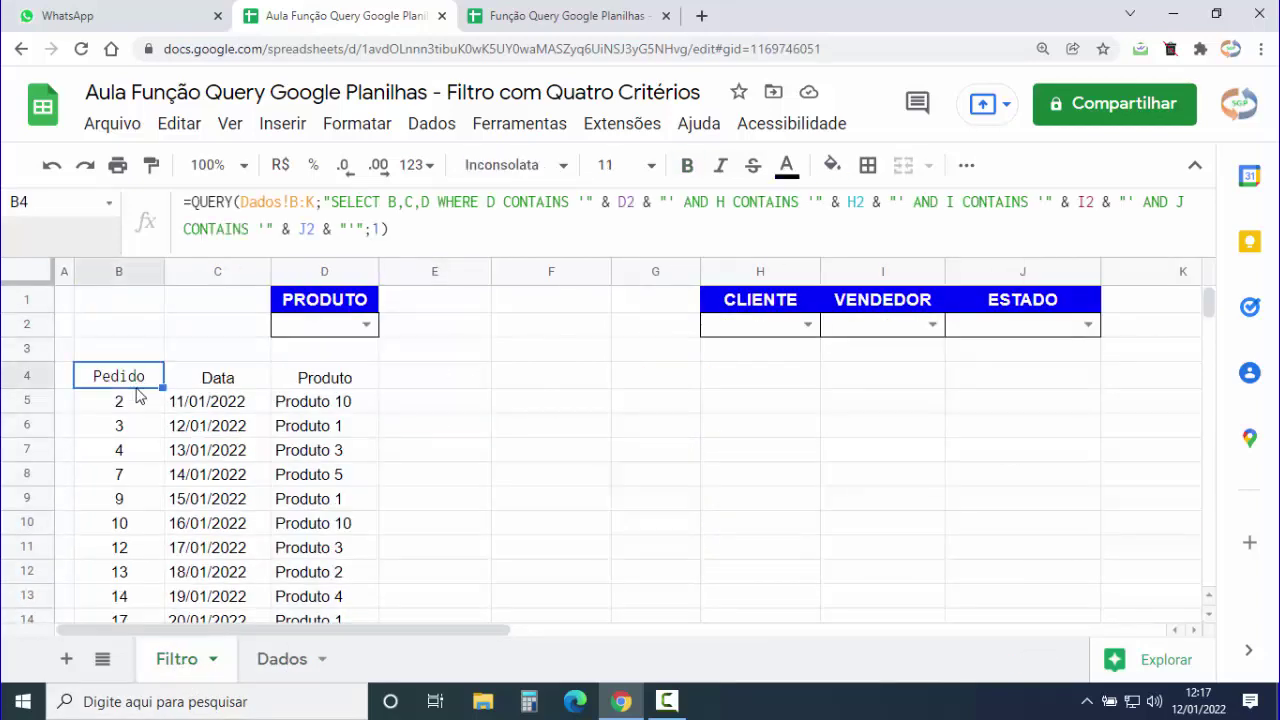
{"action": "left_click", "coordinate": [428, 201]}
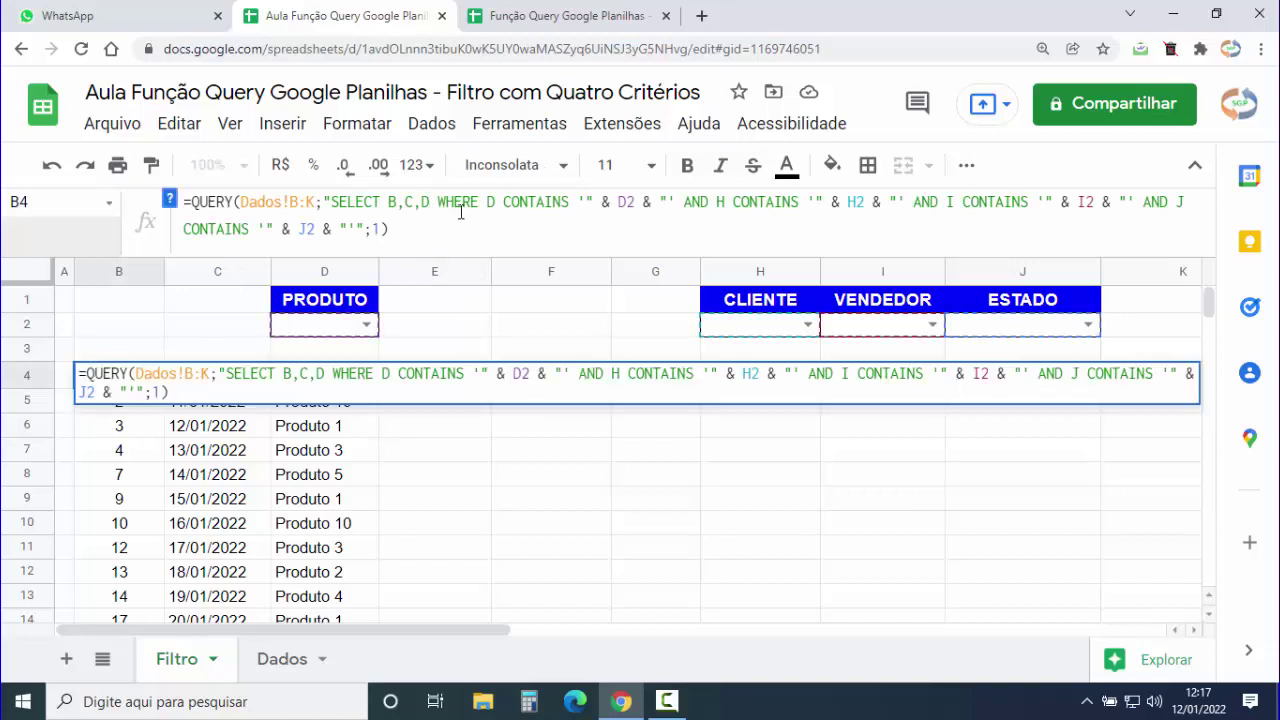
{"action": "type", "text": ",G"}
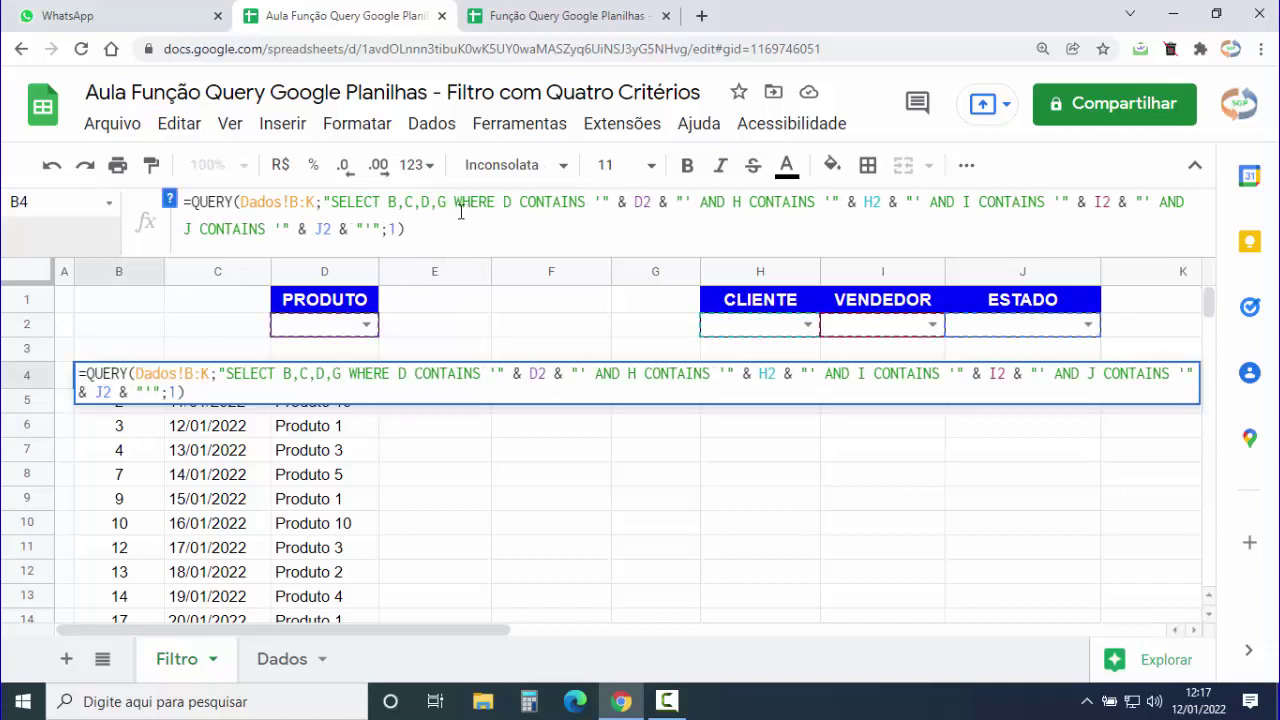
{"action": "key", "text": "Return"}
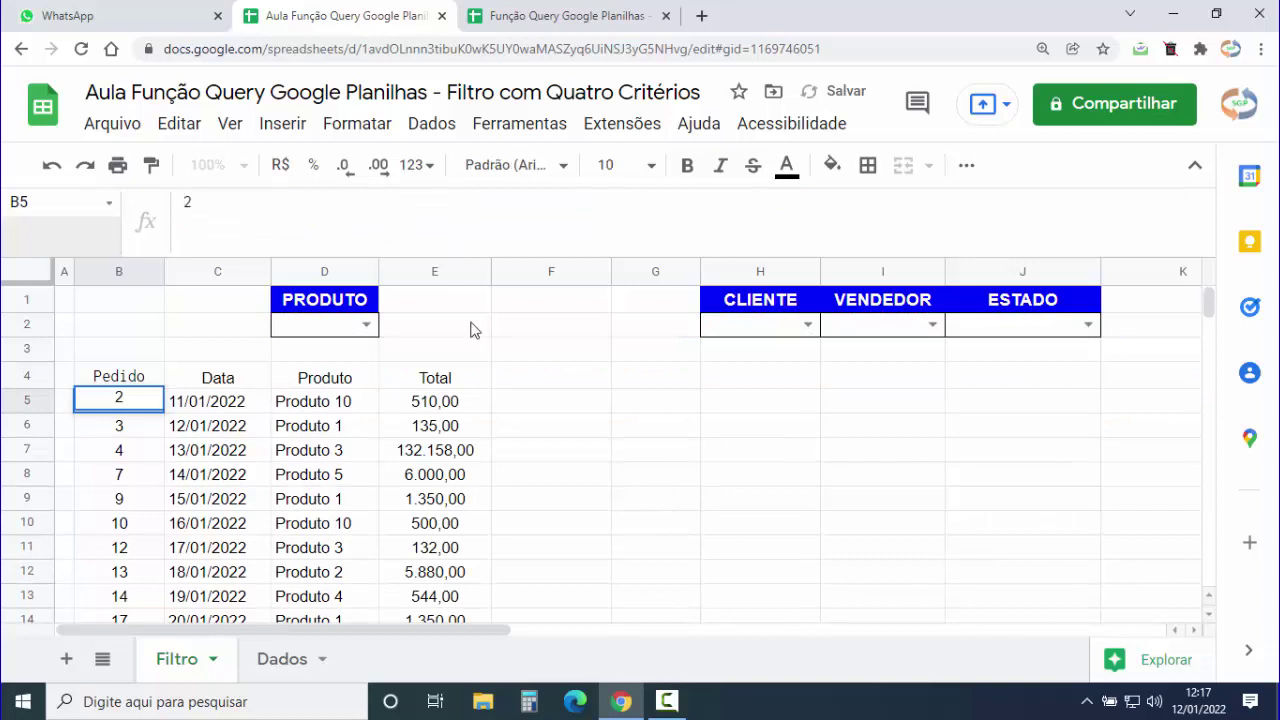
- Replace the column list in the B4 query's SELECT clause with * to return all columns
{"action": "left_click", "coordinate": [140, 386]}
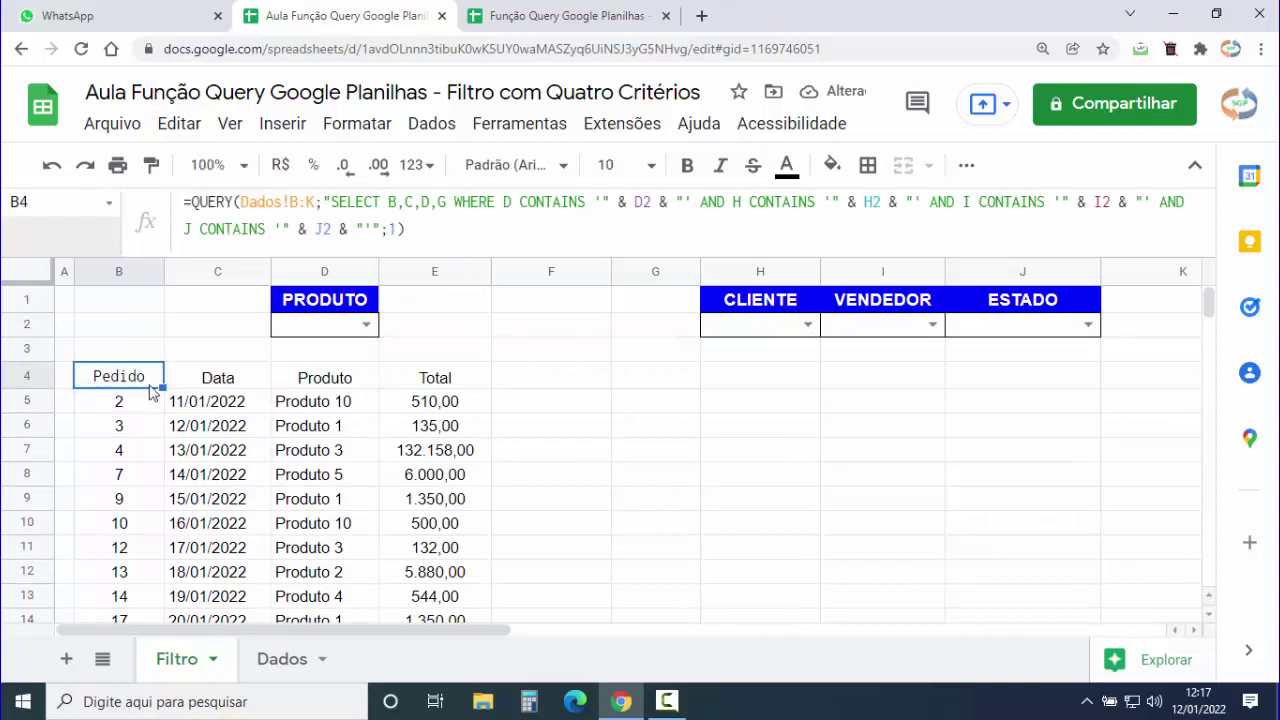
{"action": "double_click", "coordinate": [140, 386]}
{"action": "left_click_drag", "start_coordinate": [447, 202], "coordinate": [389, 203]}
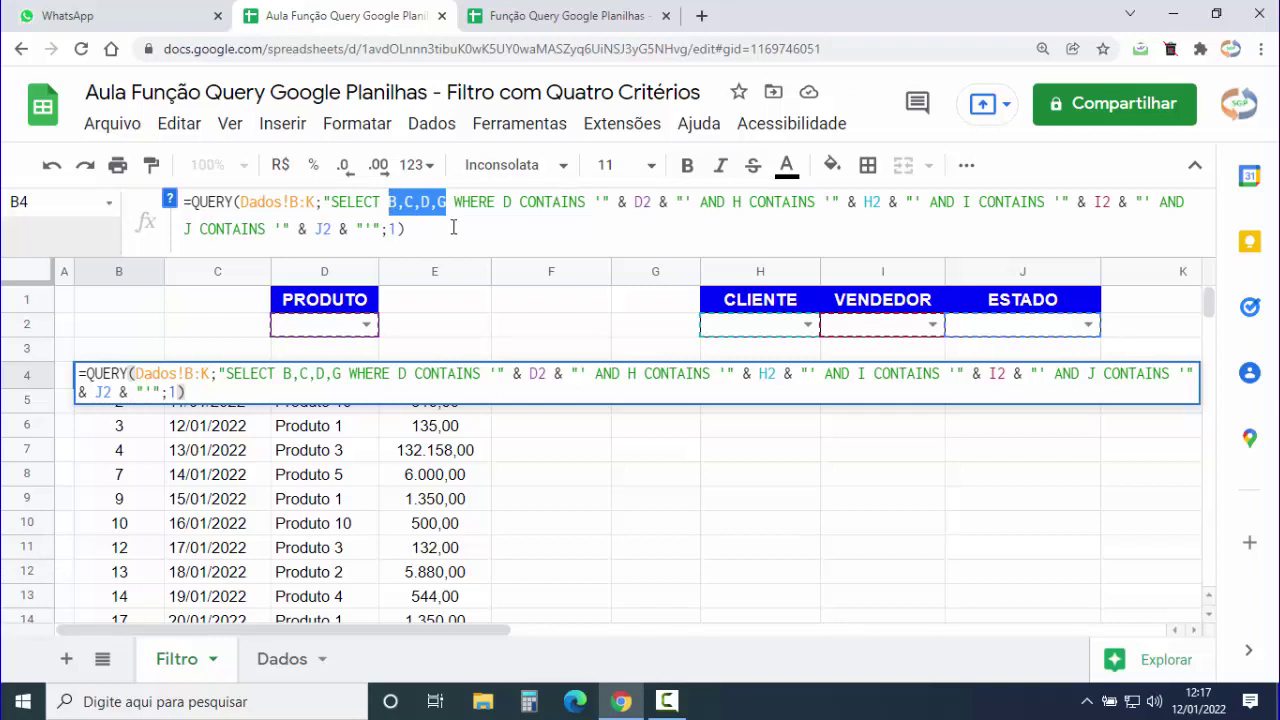
{"action": "type", "text": "*"}
{"action": "key", "text": "Return"}
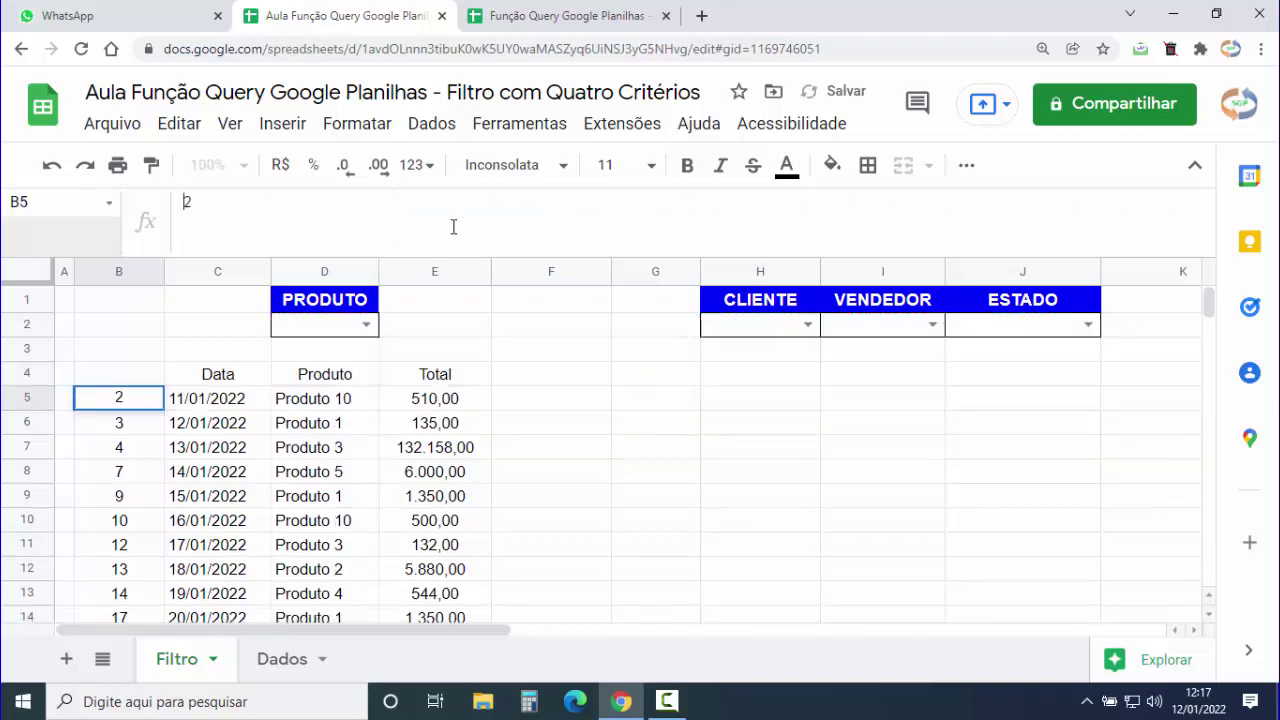
{"action": "left_click", "coordinate": [124, 377]}
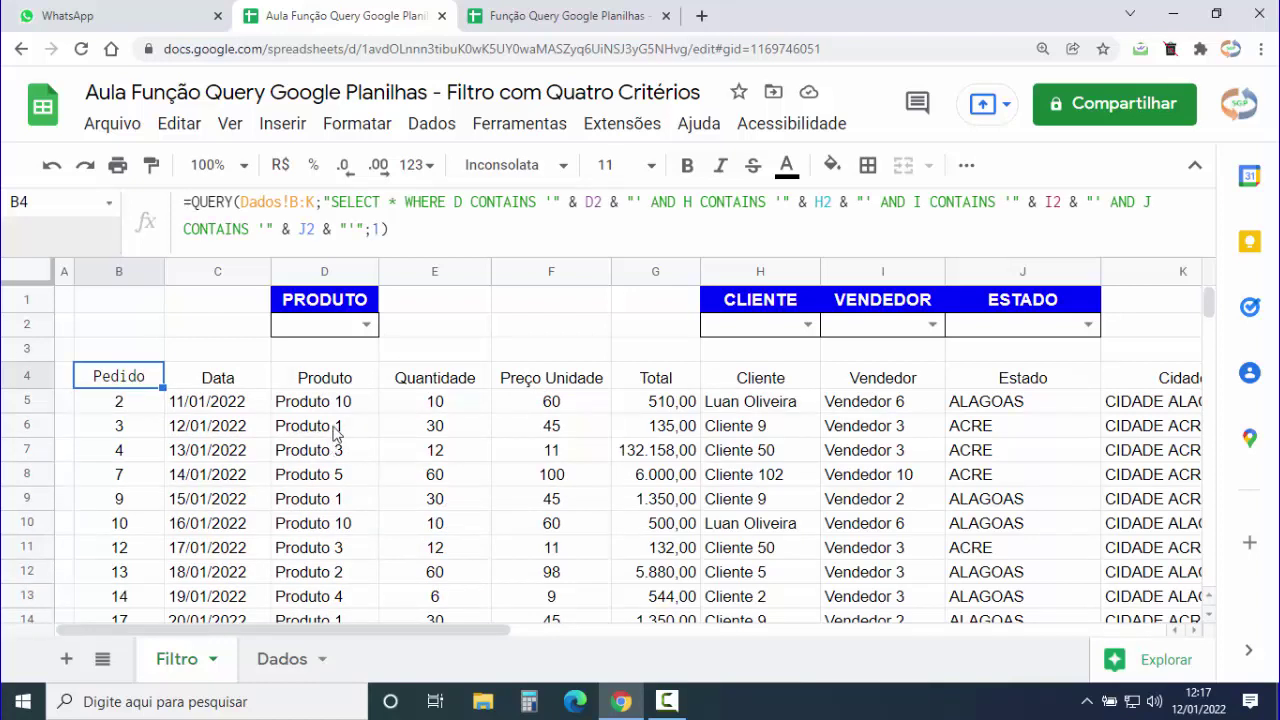
- Set the product criterion to Produto 1, and replace CONTAINS with LIKE for column D in the B4 query
{"action": "left_click", "coordinate": [366, 325]}
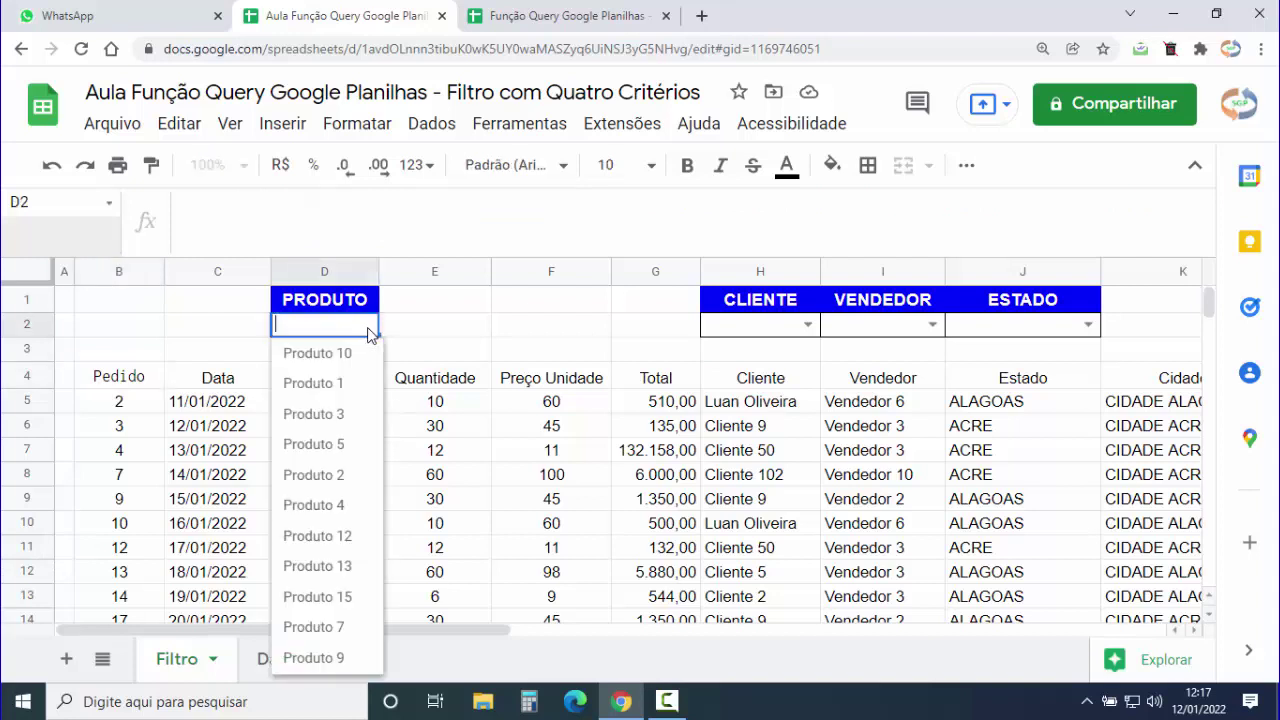
{"action": "left_click", "coordinate": [336, 388]}
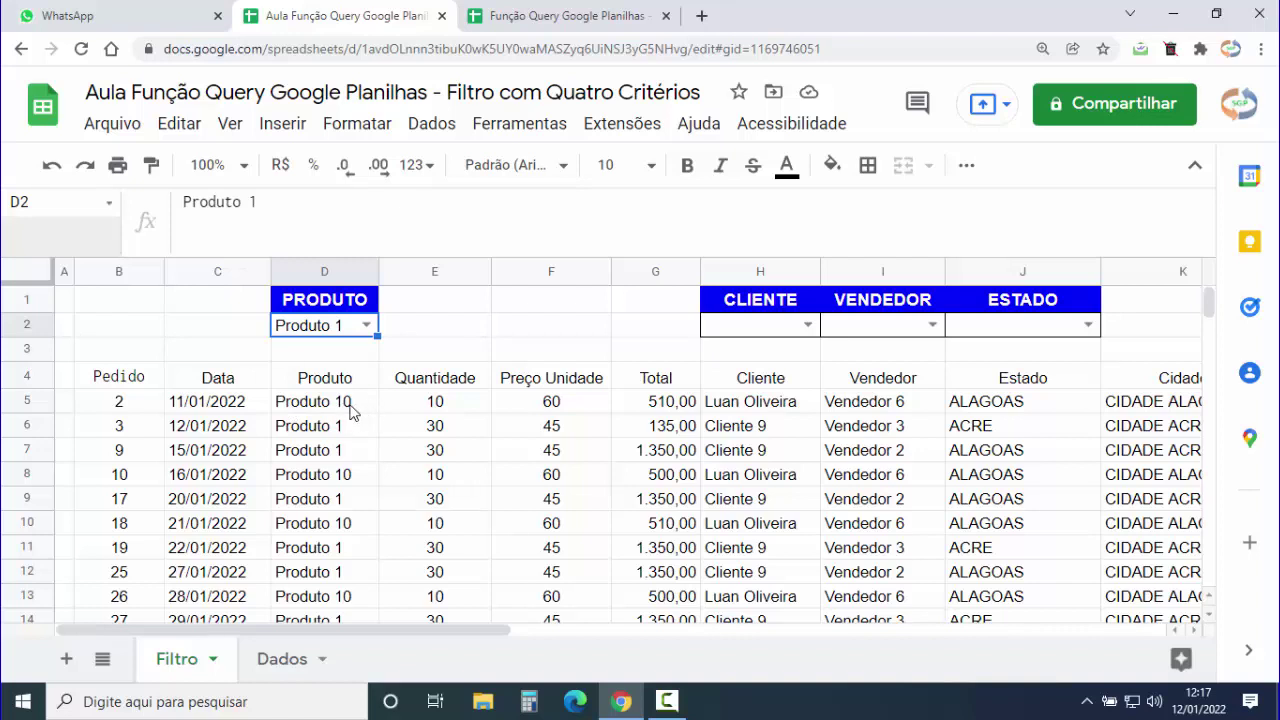
{"action": "left_click", "coordinate": [129, 380]}
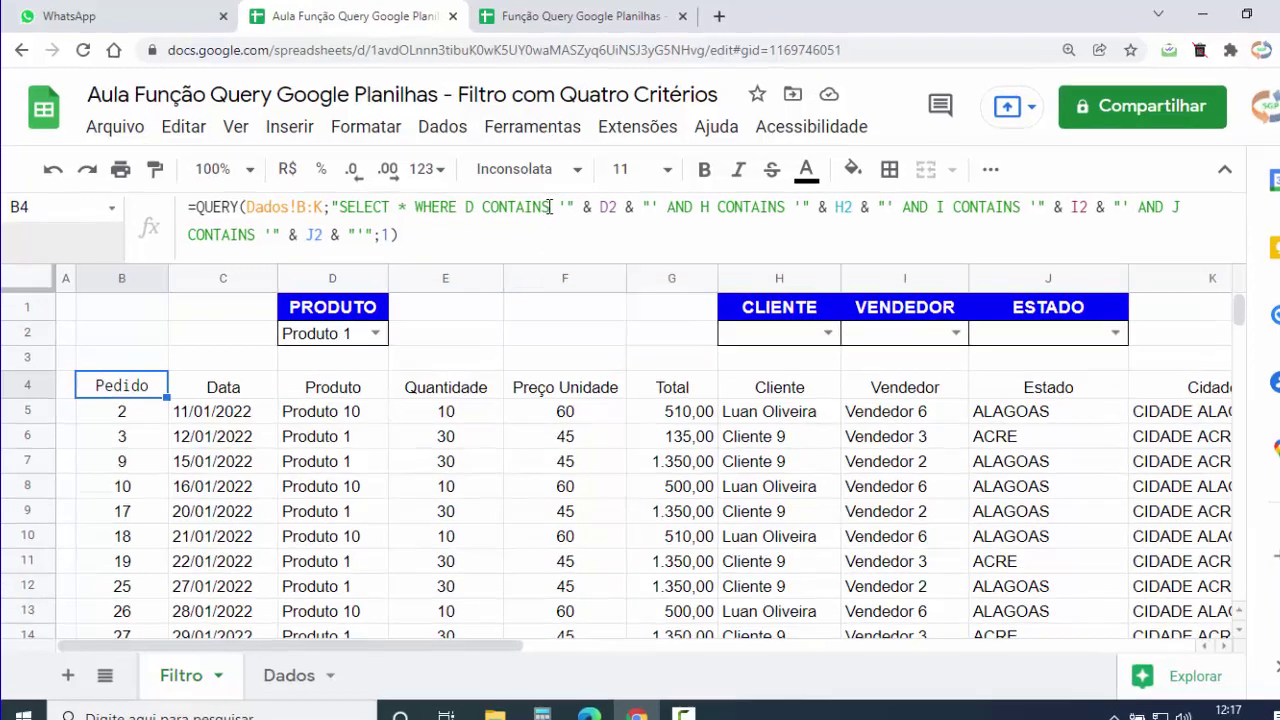
{"action": "left_click", "coordinate": [500, 203]}
{"action": "double_click", "coordinate": [500, 203]}
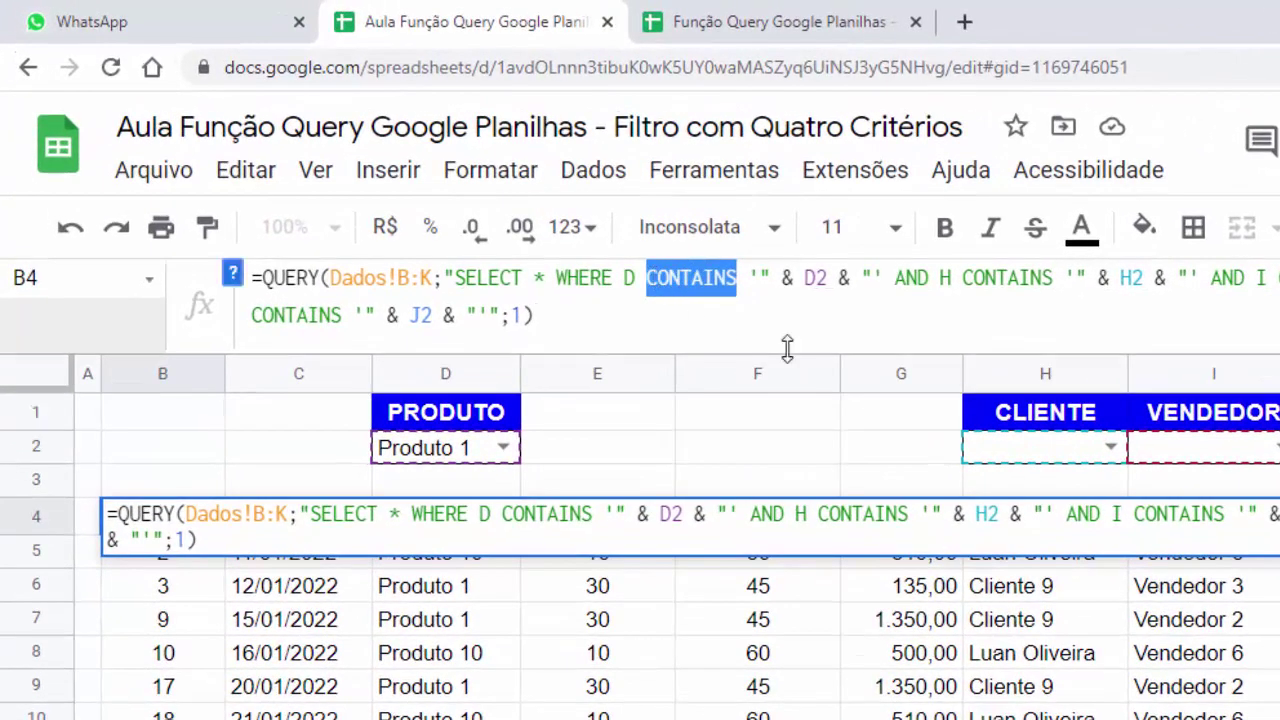
{"action": "type", "text": "LIKE"}
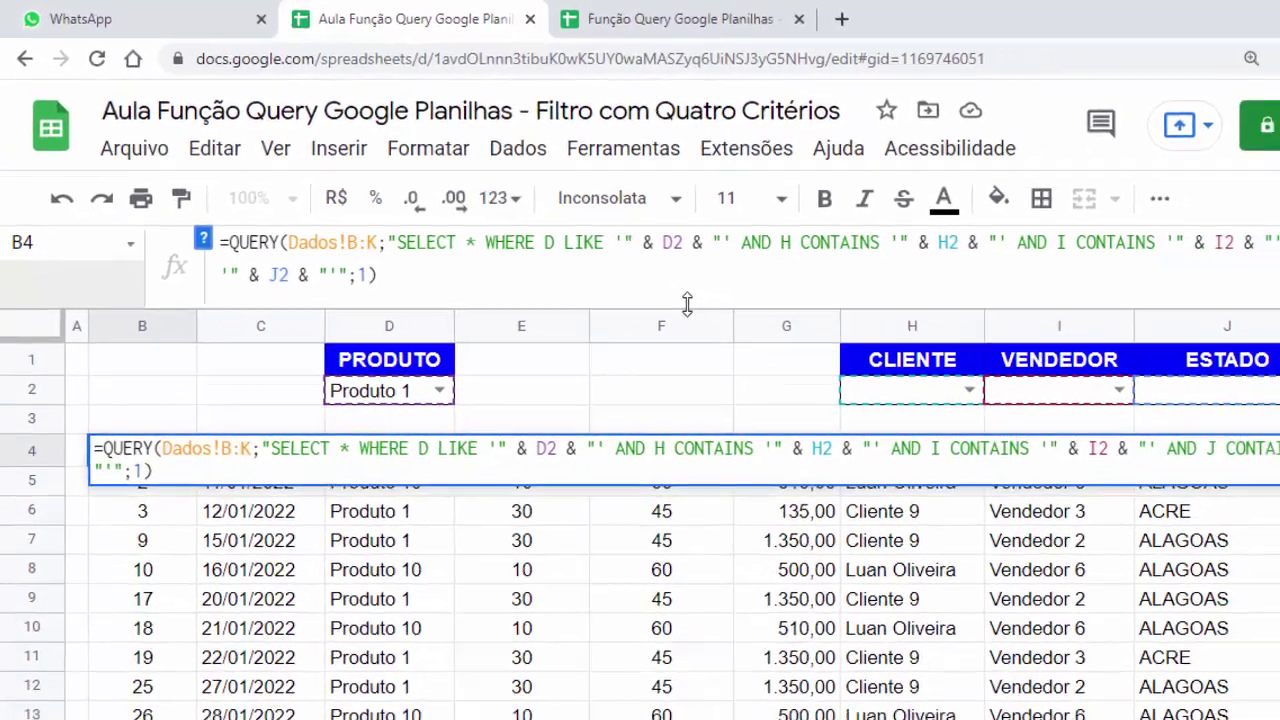
{"action": "key", "text": "Return"}
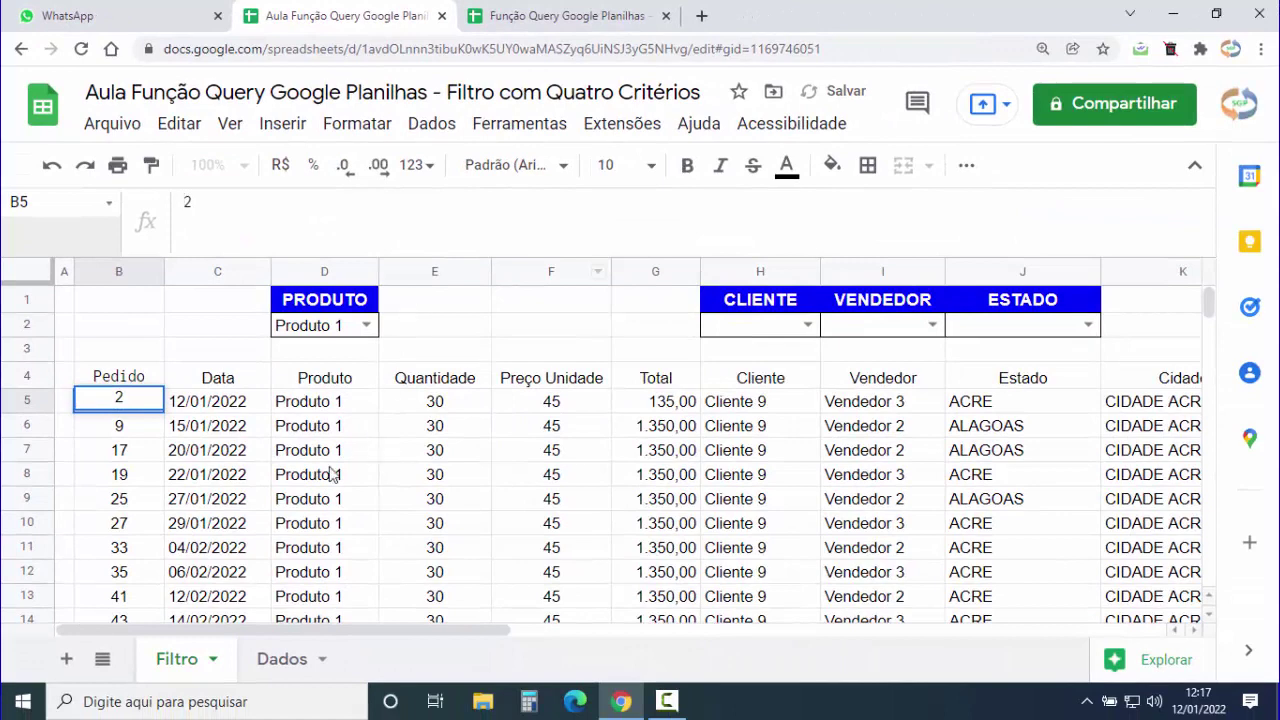
- Delete the stray value in B5 that blocks the output of the query in B4
{"action": "left_click", "coordinate": [316, 334]}
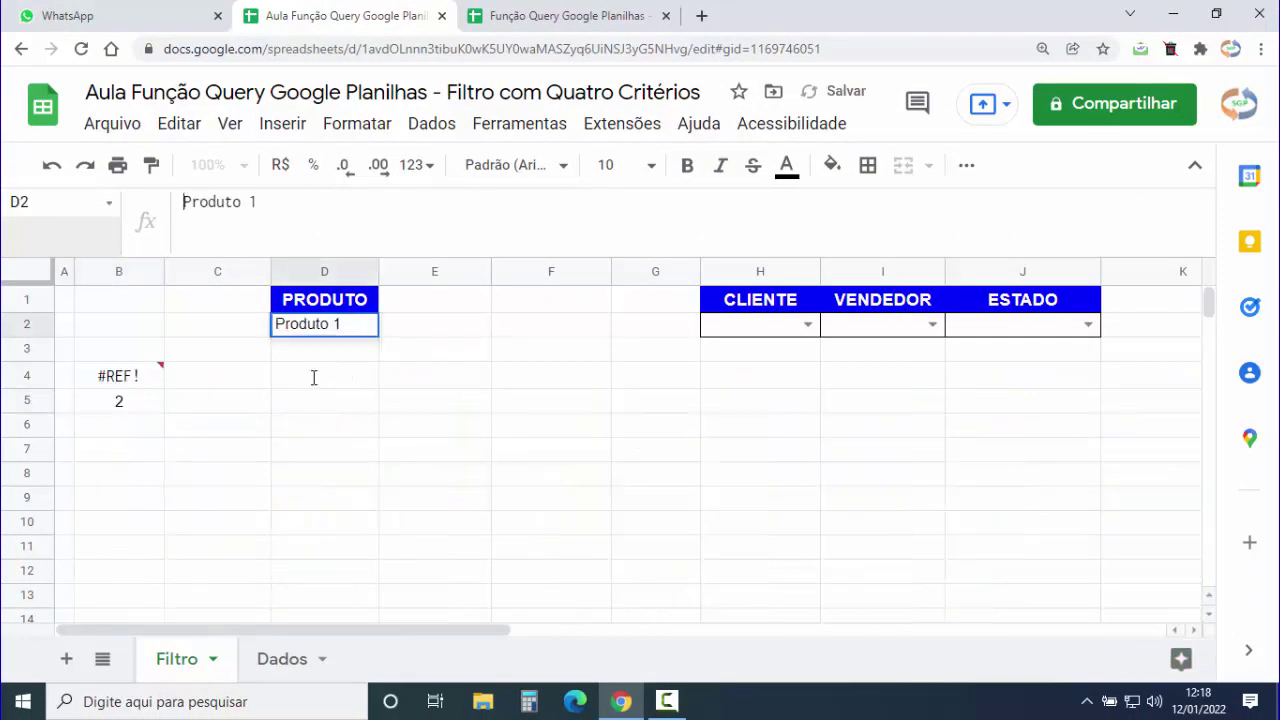
{"action": "double_click", "coordinate": [314, 374]}
{"action": "left_click", "coordinate": [133, 408]}
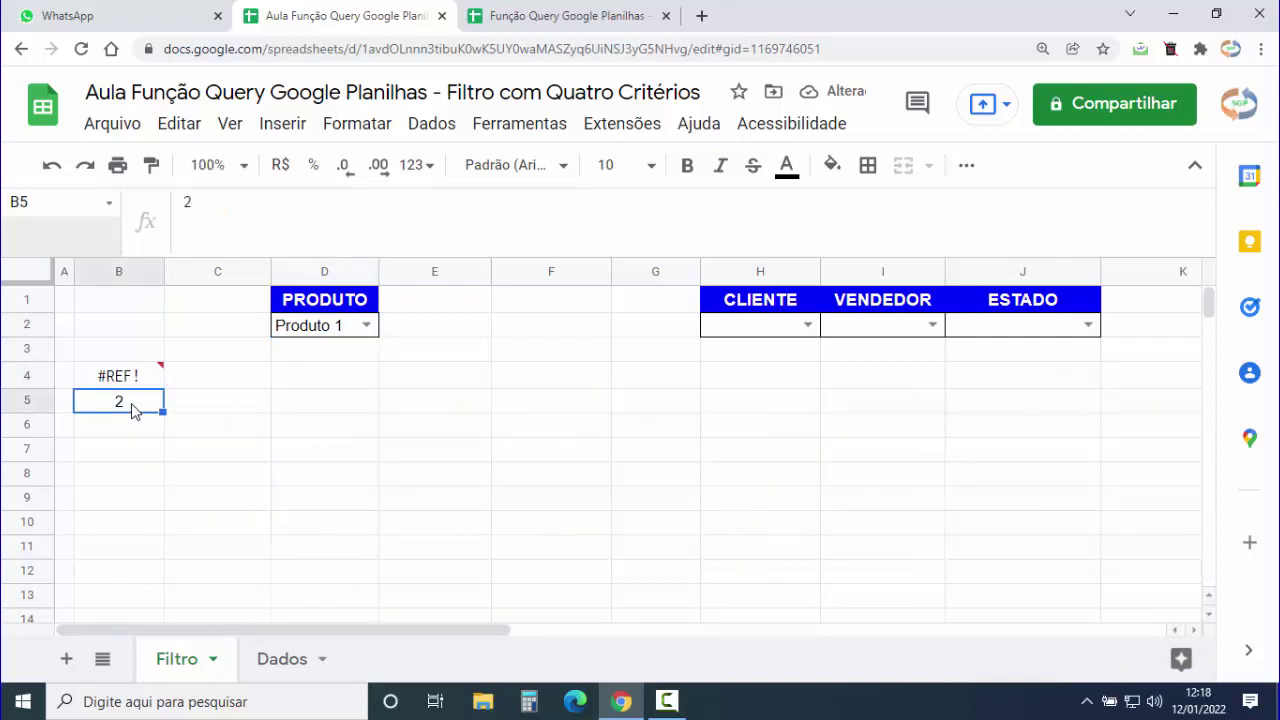
{"action": "key", "text": "Delete"}
{"action": "key", "text": "Right"}
{"action": "key", "text": "Right"}
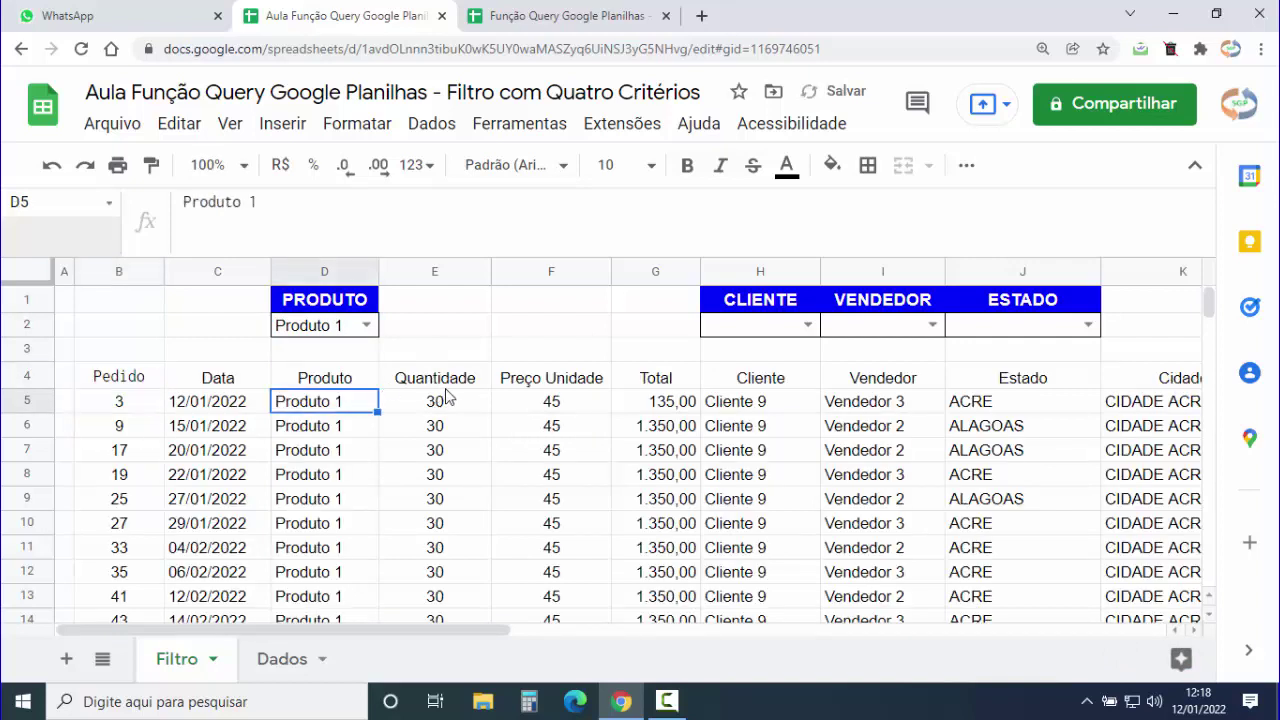
- Clear the product criterion in D2 to test the LIKE condition with an empty cell
{"action": "left_click", "coordinate": [458, 335]}
{"action": "key", "text": "Left"}
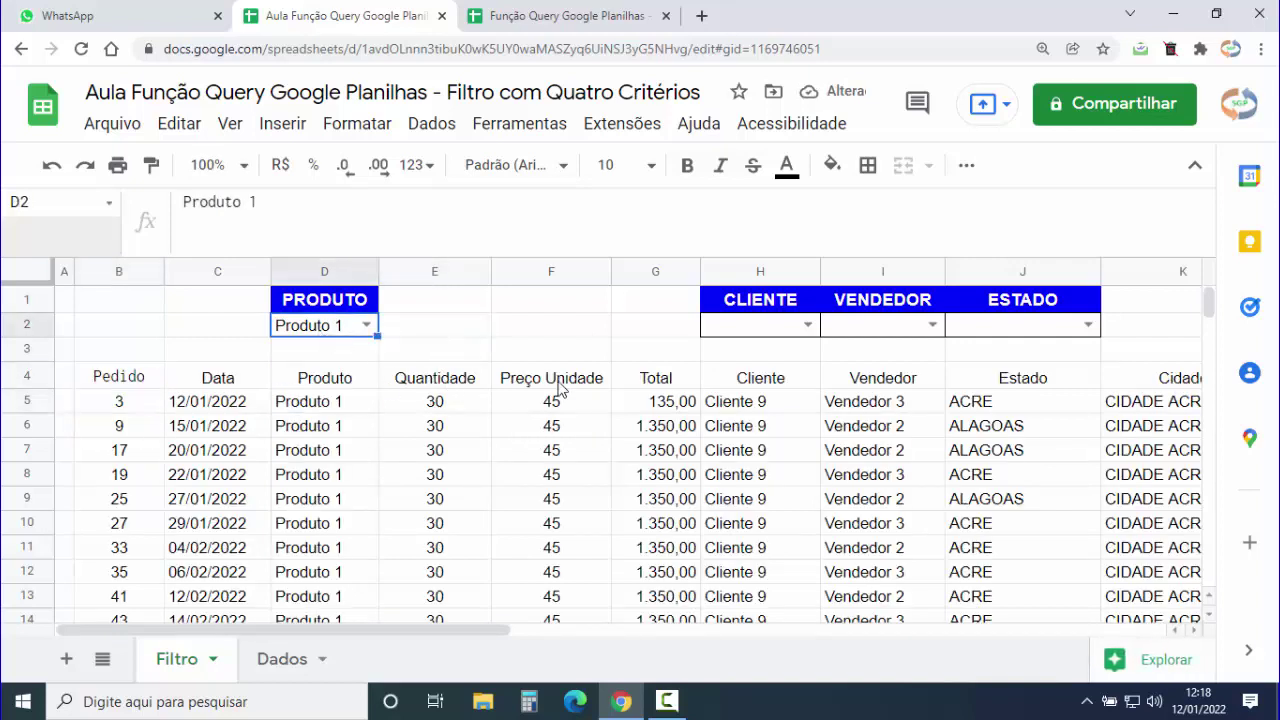
{"action": "key", "text": "Delete"}
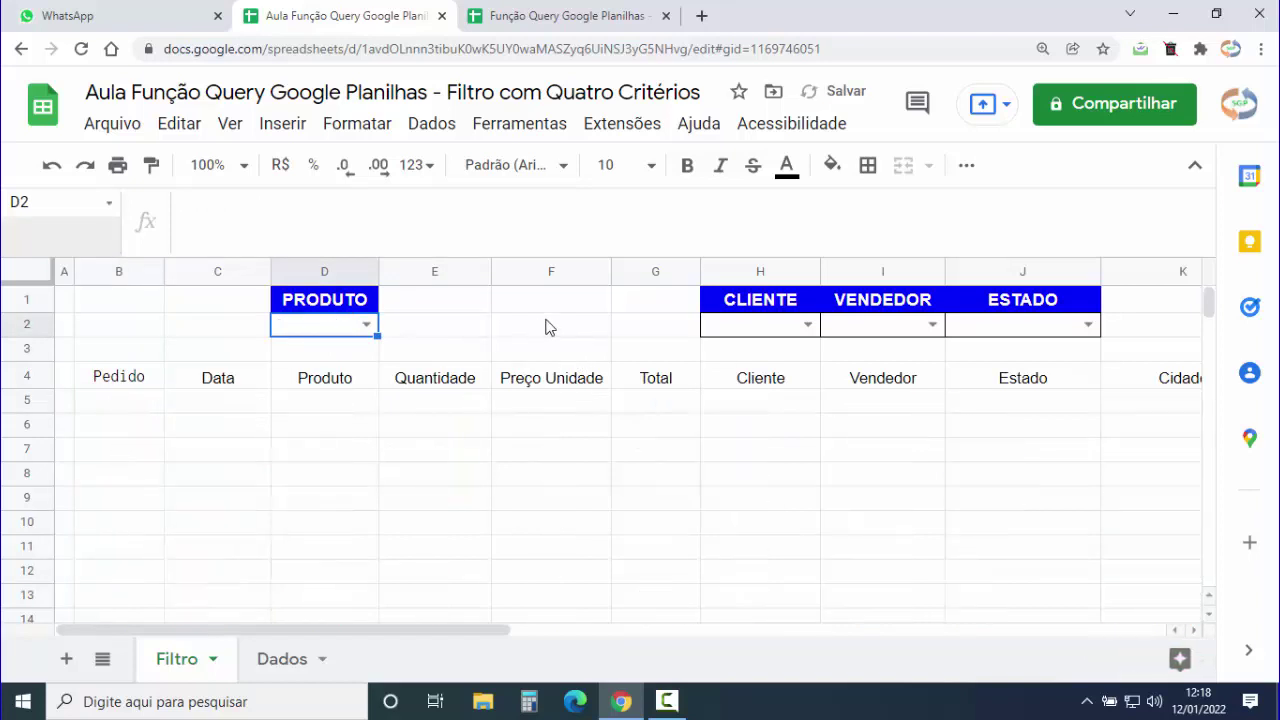
{"action": "left_click", "coordinate": [528, 333]}
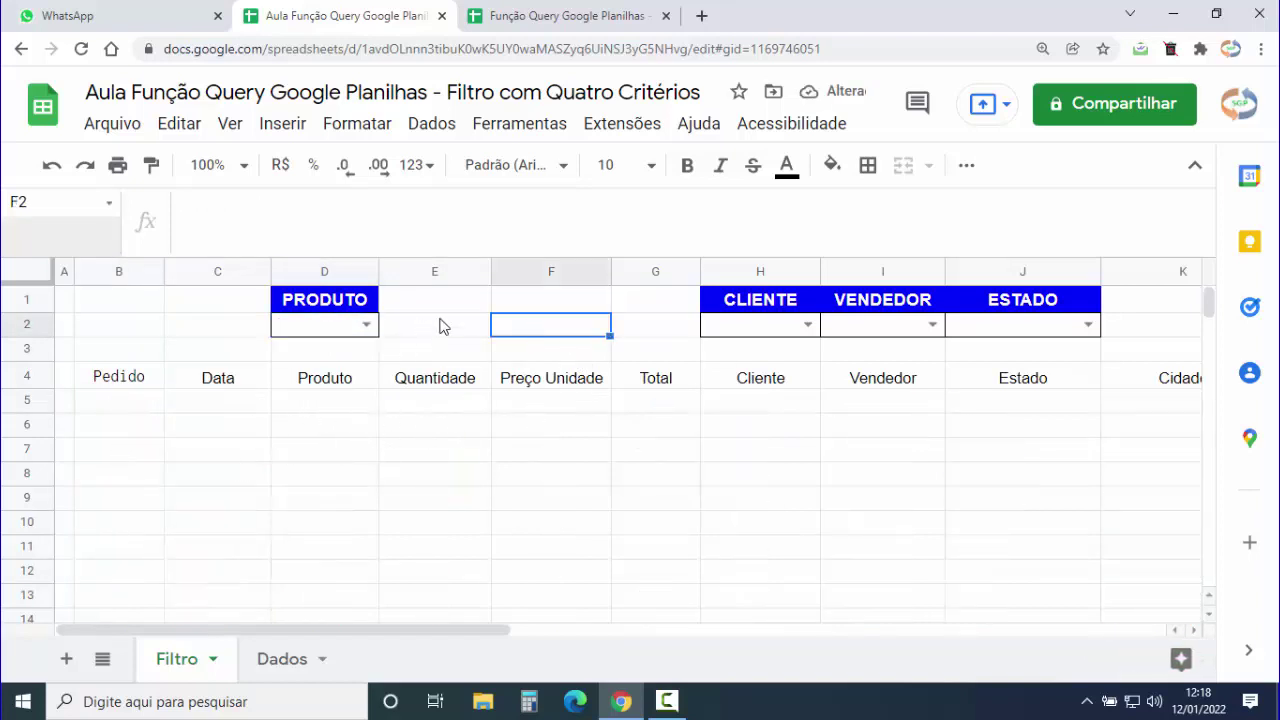
- Test the filter with the first client in the dropdown list while product is empty, and clear the client criterion
{"action": "left_click", "coordinate": [810, 327]}
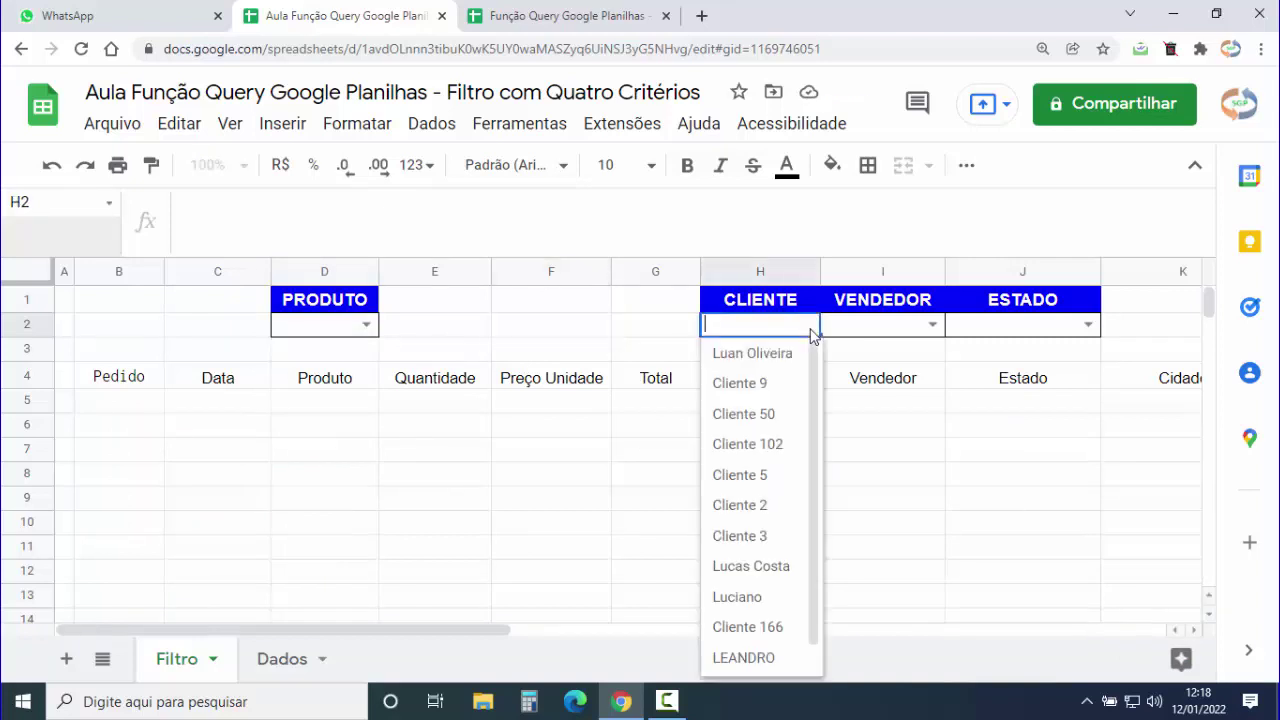
{"action": "left_click", "coordinate": [770, 356]}
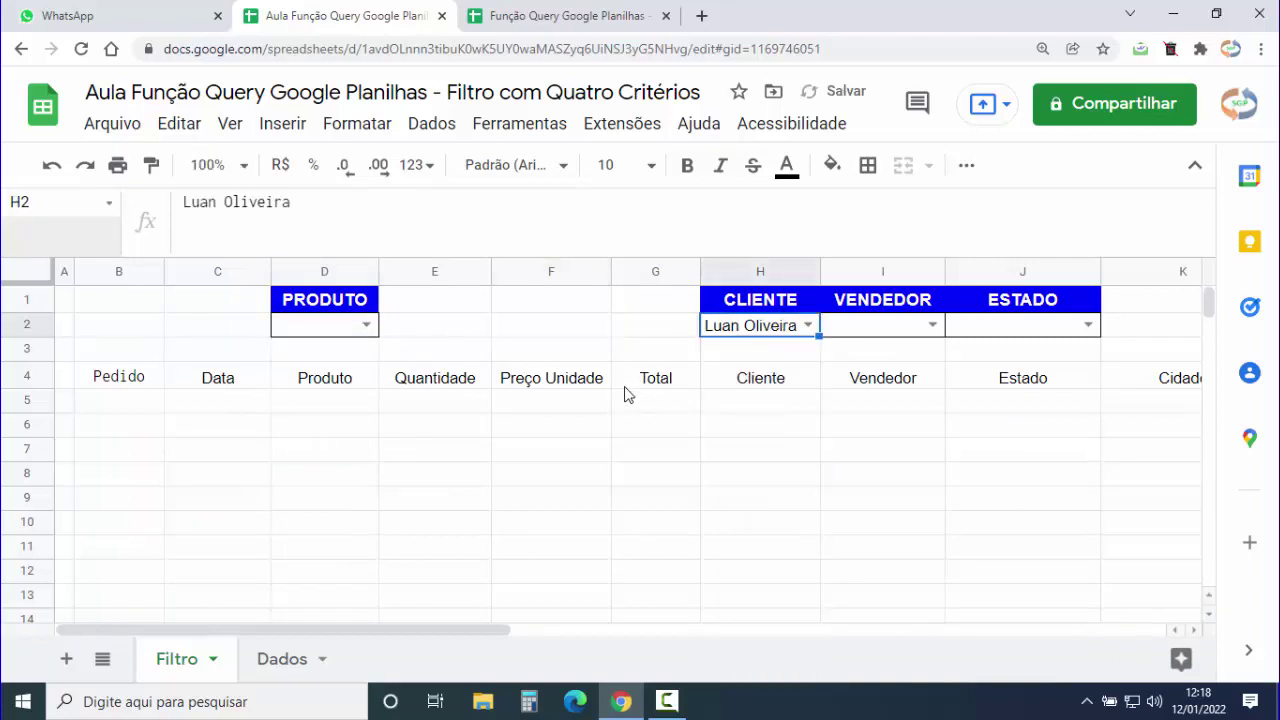
{"action": "key", "text": "Delete"}
{"action": "left_click", "coordinate": [506, 335]}
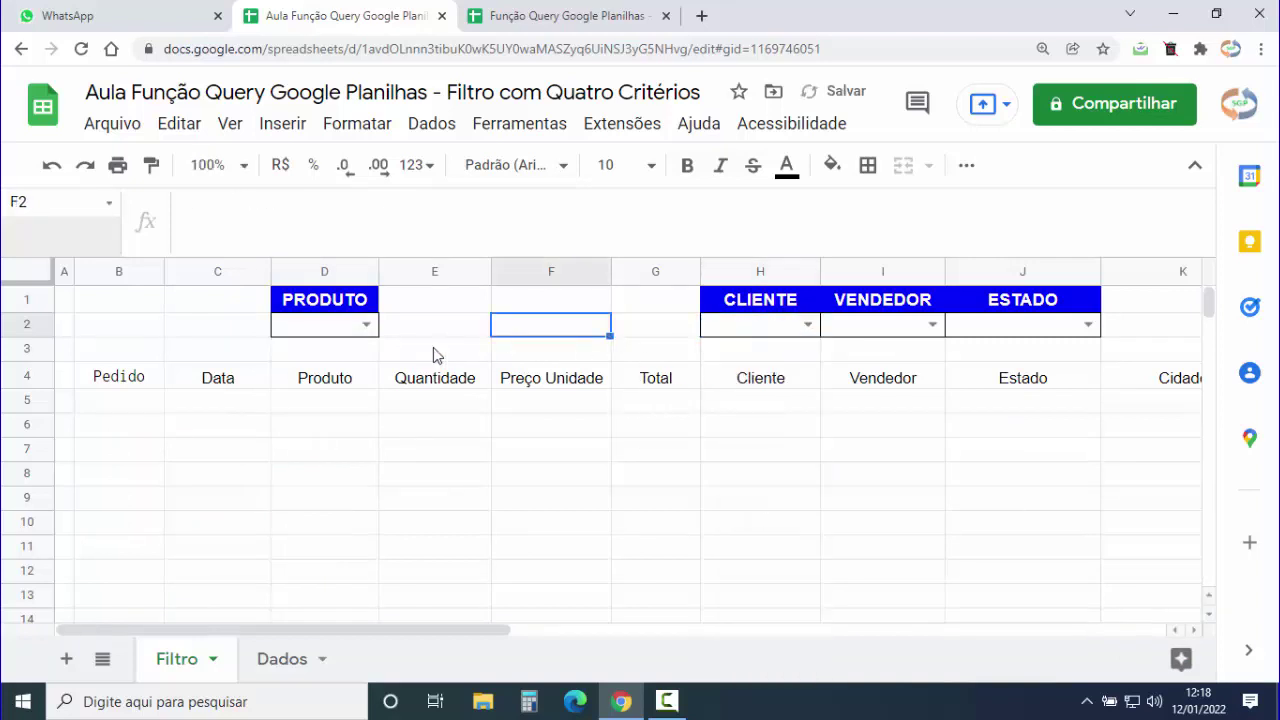
- Test the LIKE condition by choosing Produto 10 as the product criterion in D2, and clear the cell again
{"action": "left_click", "coordinate": [366, 324]}
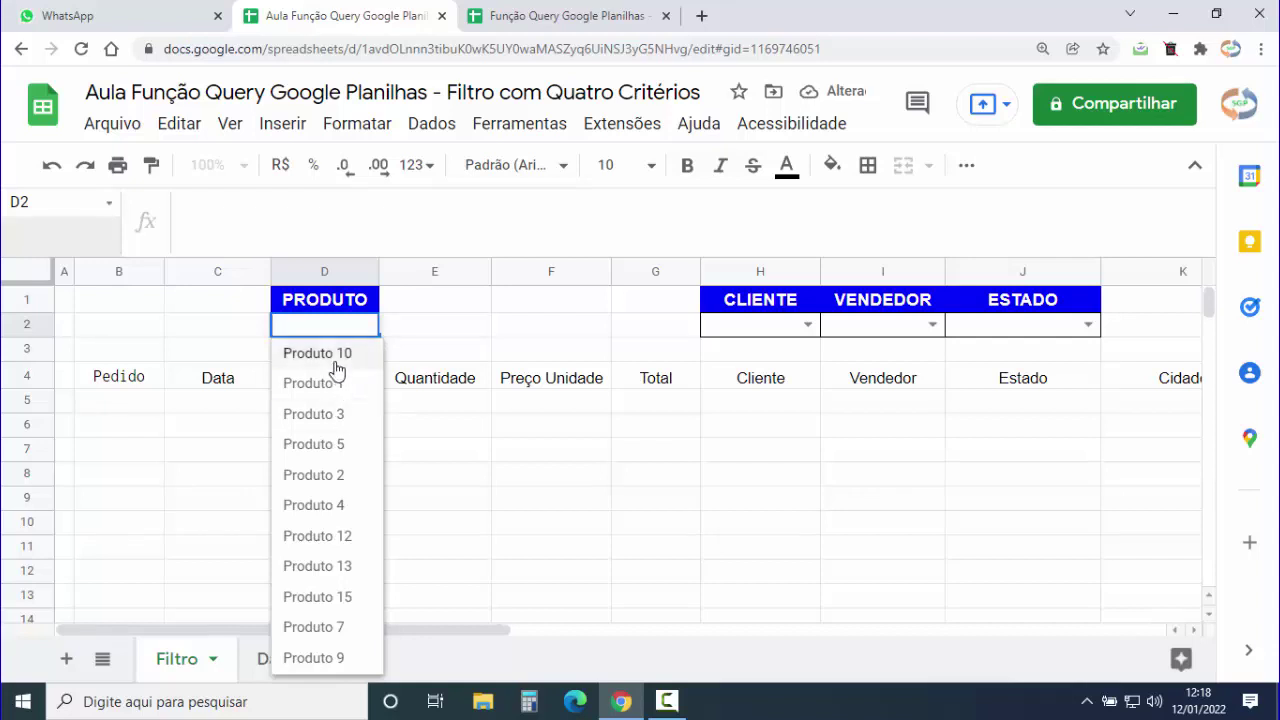
{"action": "left_click", "coordinate": [337, 360]}
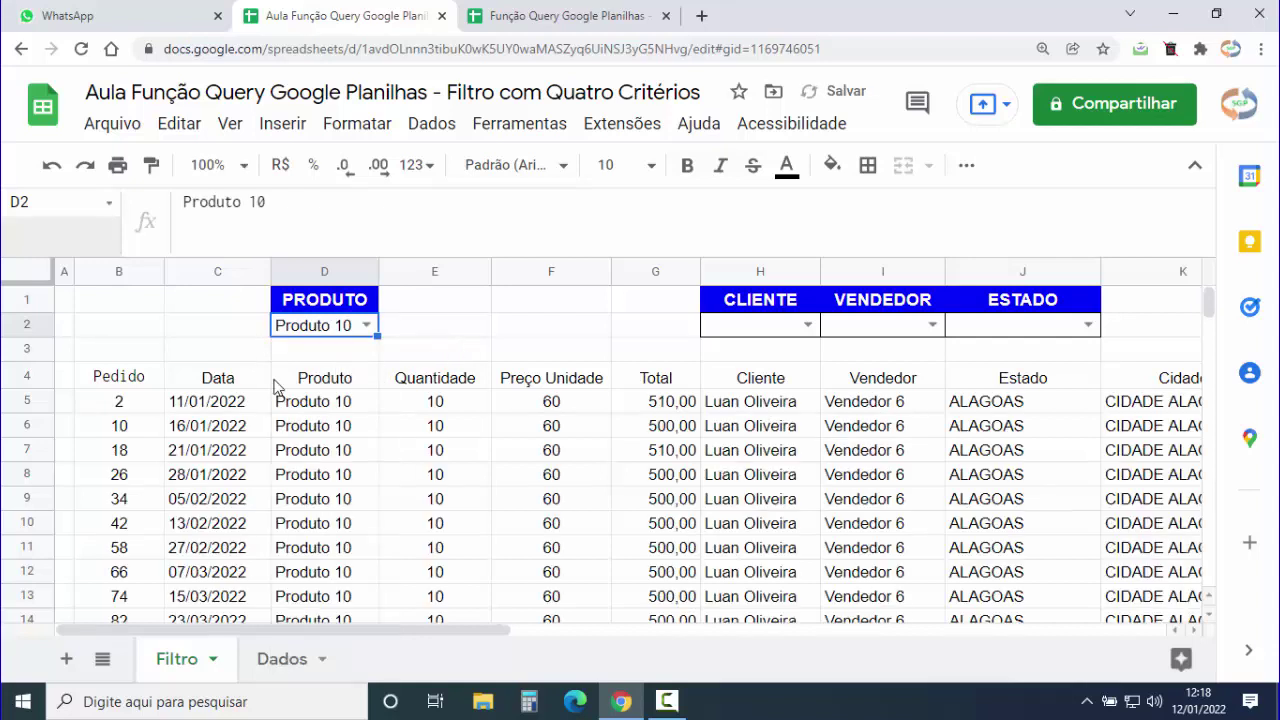
{"action": "key", "text": "Delete"}
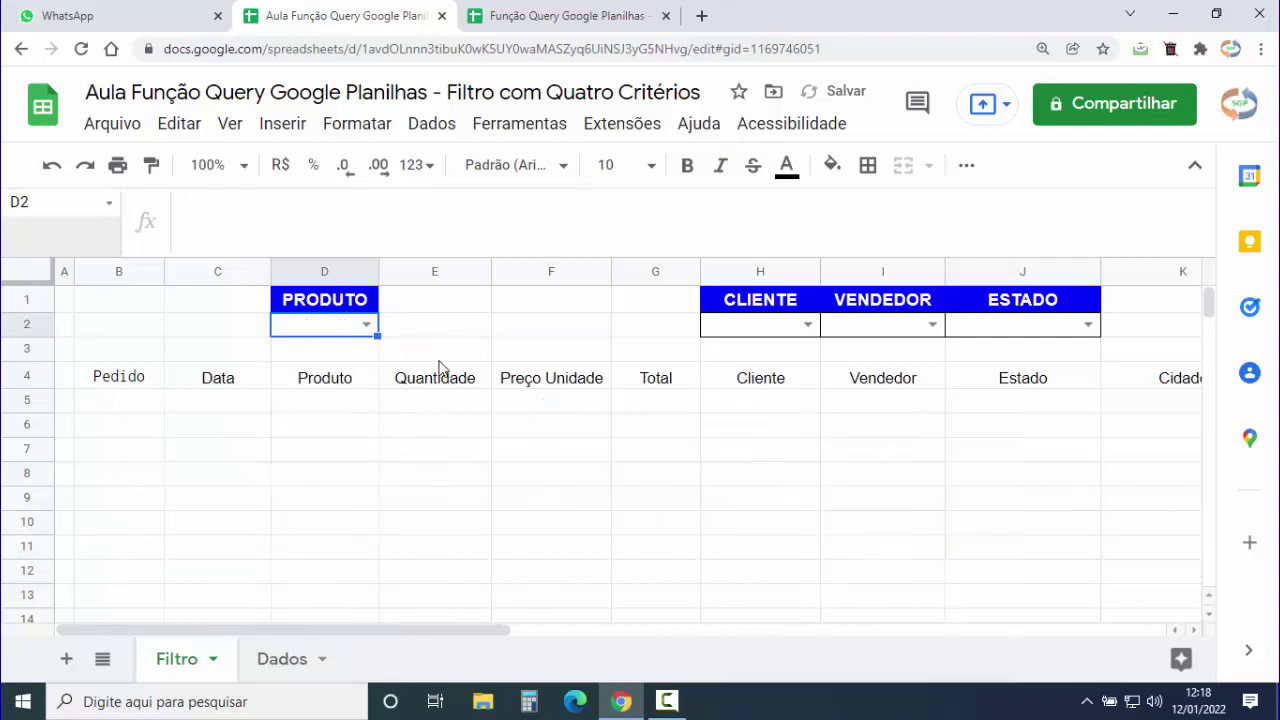
- Replace LIKE with CONTAINS for column D in the B4 query
{"action": "left_click", "coordinate": [119, 390]}
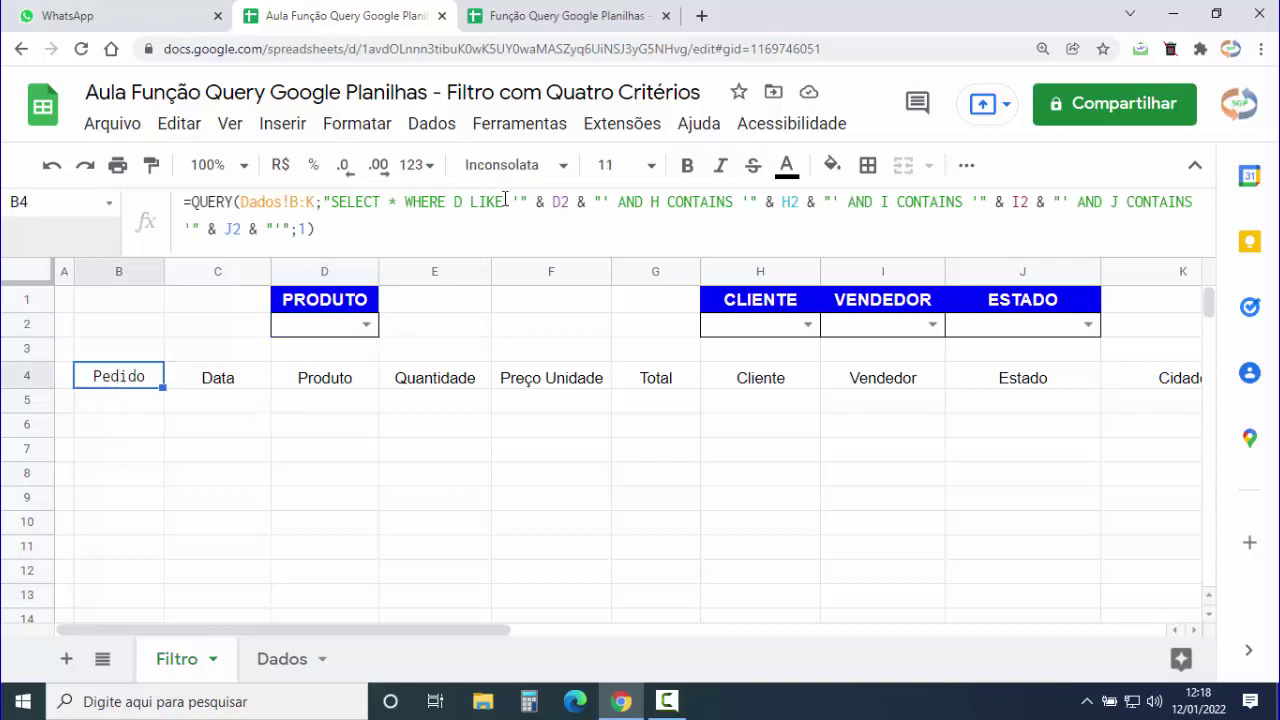
{"action": "double_click", "coordinate": [478, 202]}
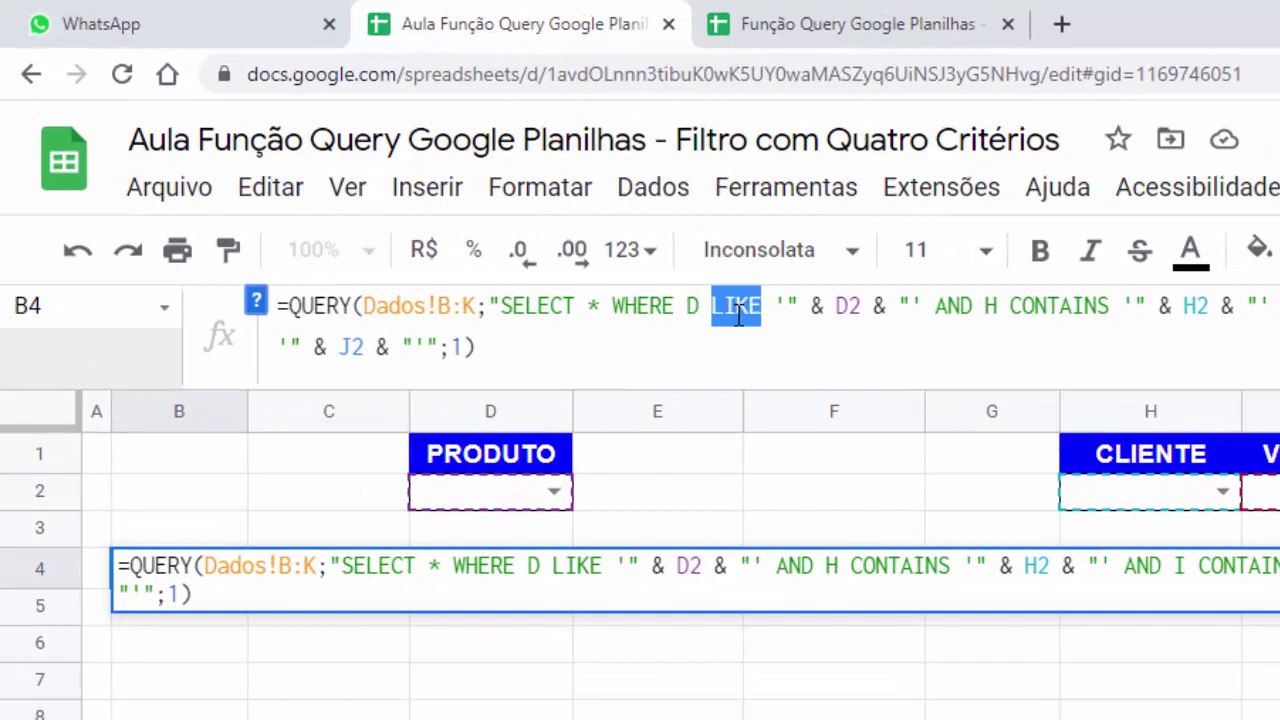
{"action": "type", "text": "CONTAINS"}
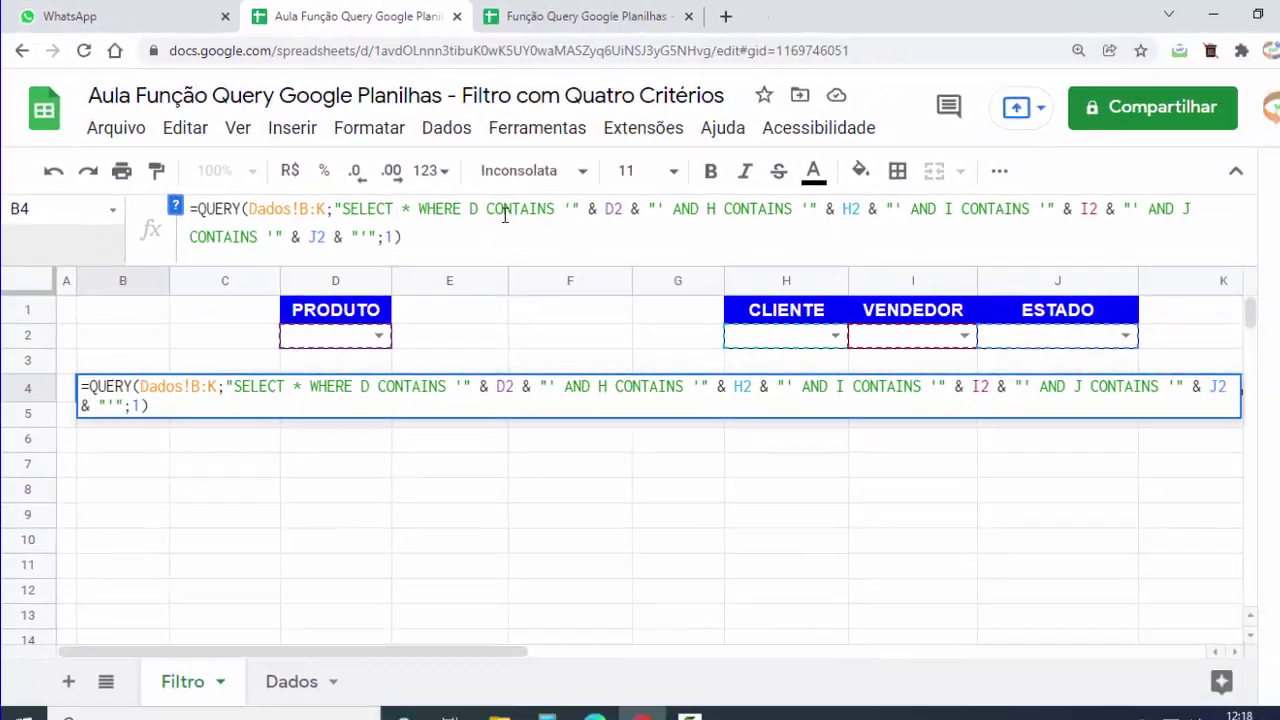
{"action": "key", "text": "Return"}
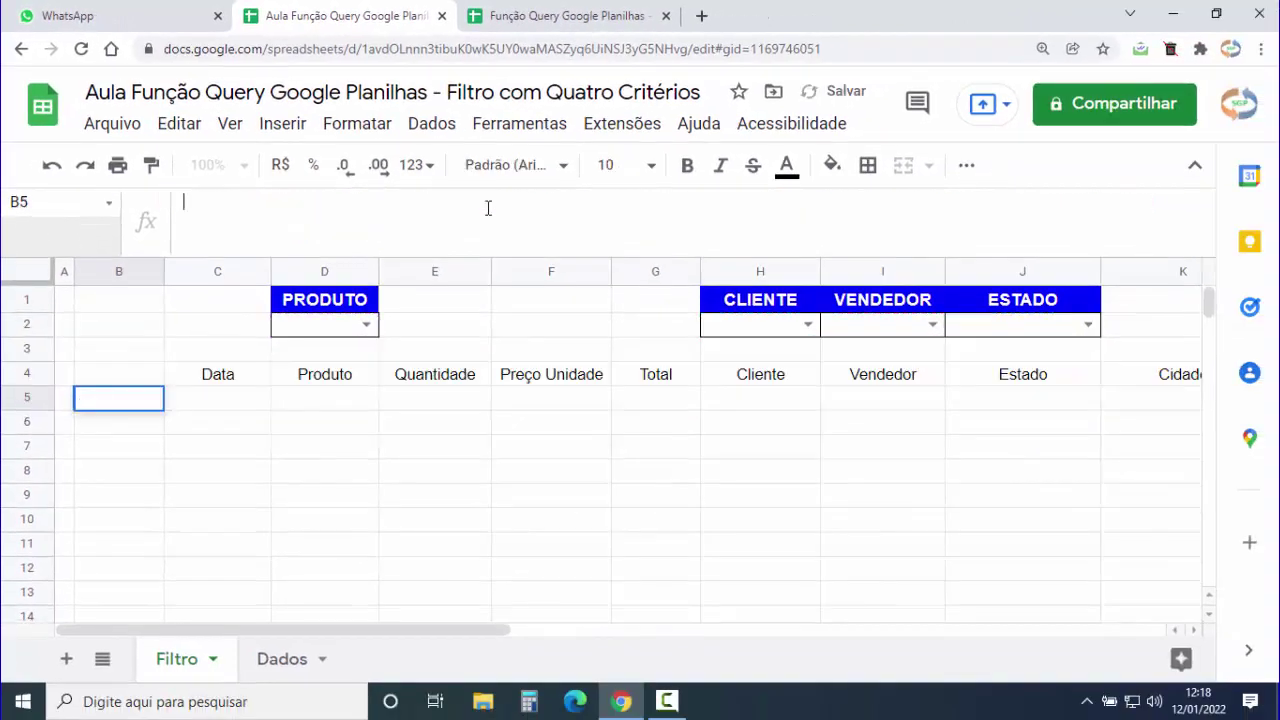
{"action": "left_click", "coordinate": [517, 353]}
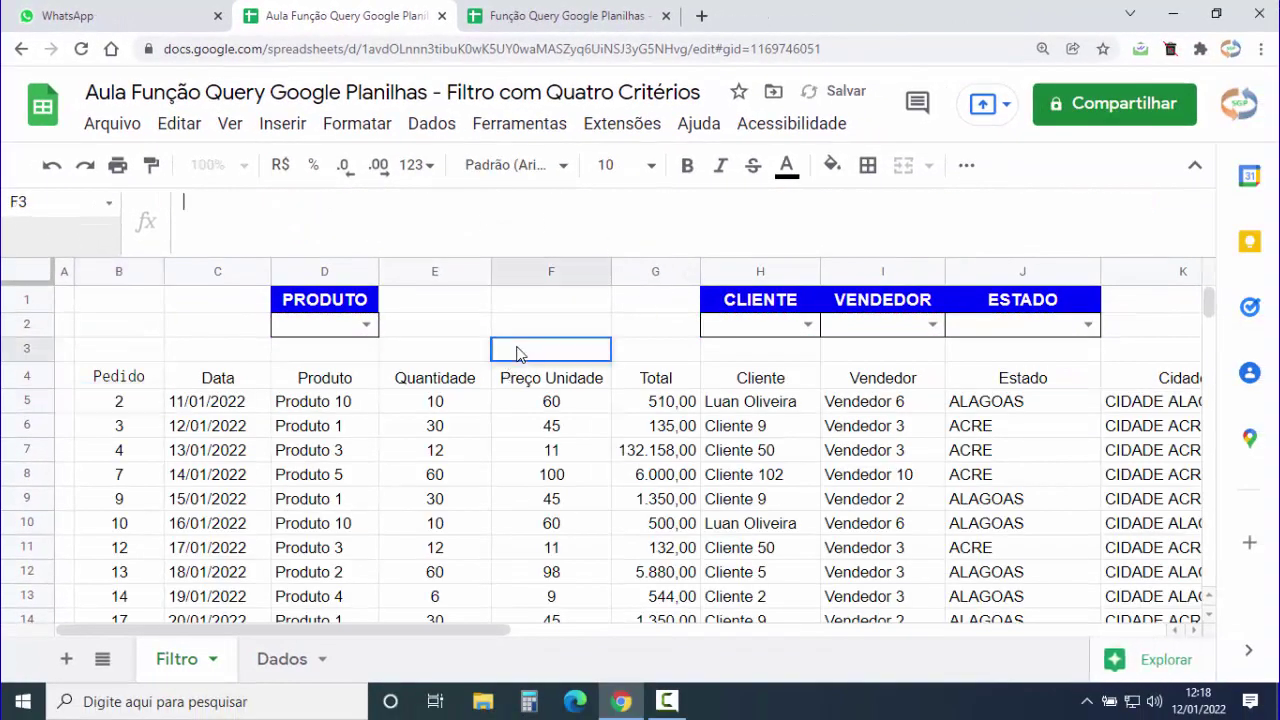
{"action": "left_click", "coordinate": [537, 311]}
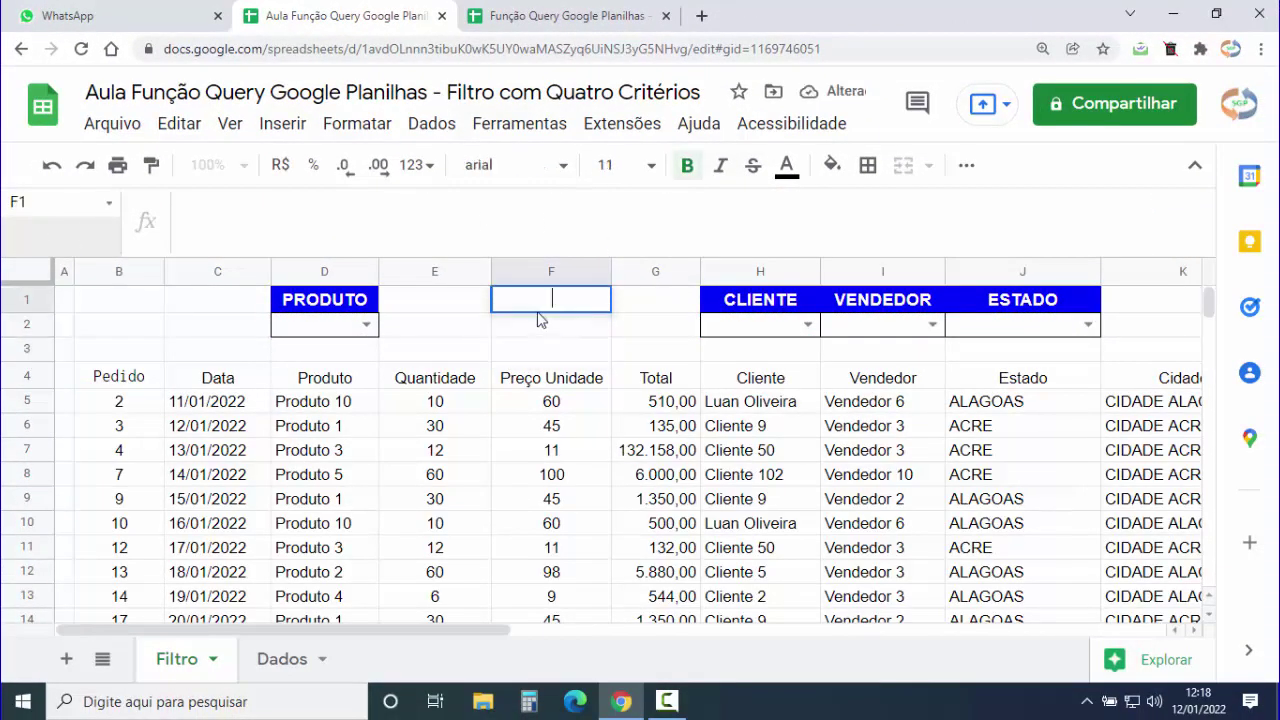
- Test the filter with Cliente 102 in H2 while product is empty, and clear the client criterion
{"action": "left_click", "coordinate": [812, 330]}
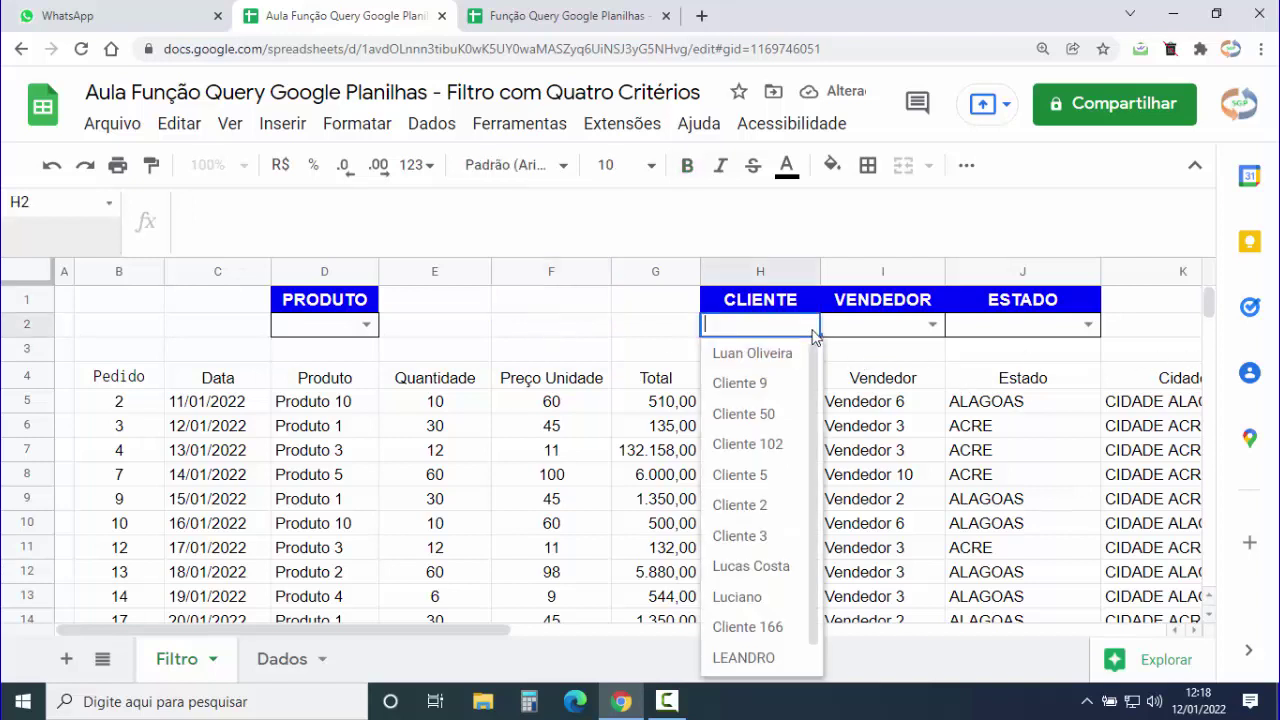
{"action": "left_click", "coordinate": [779, 449]}
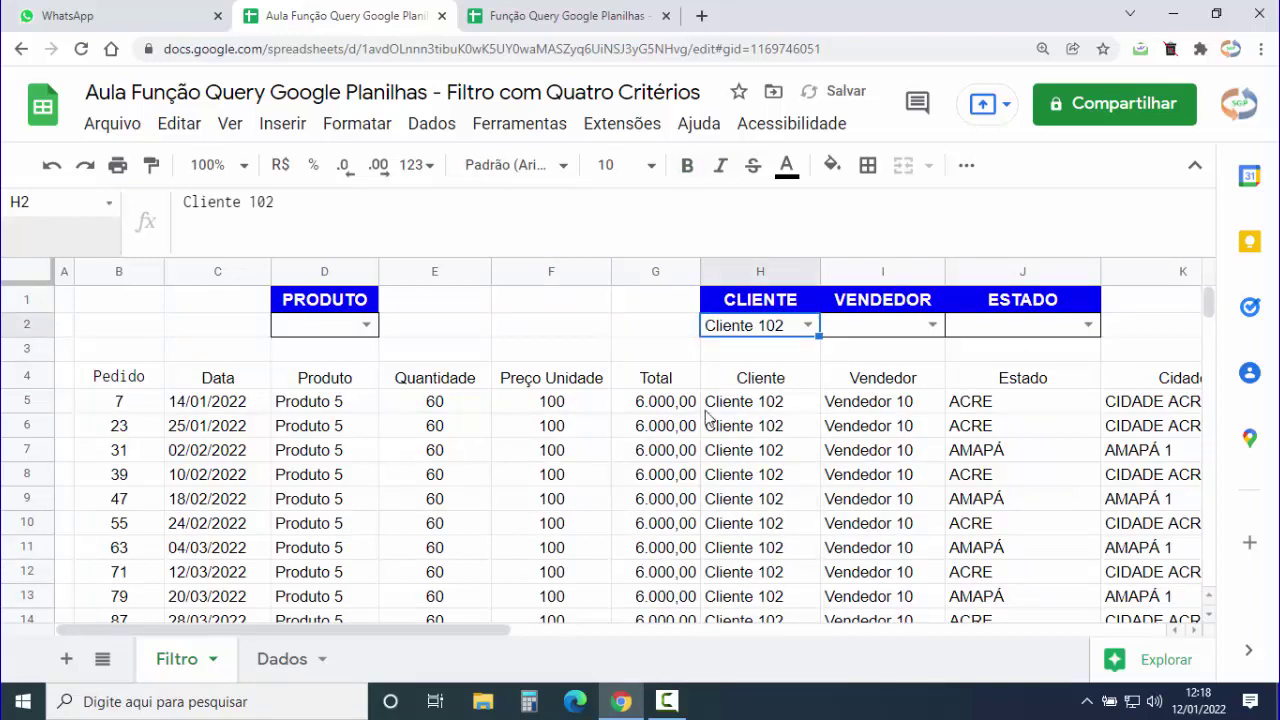
{"action": "key", "text": "Delete"}
{"action": "left_click", "coordinate": [549, 332]}
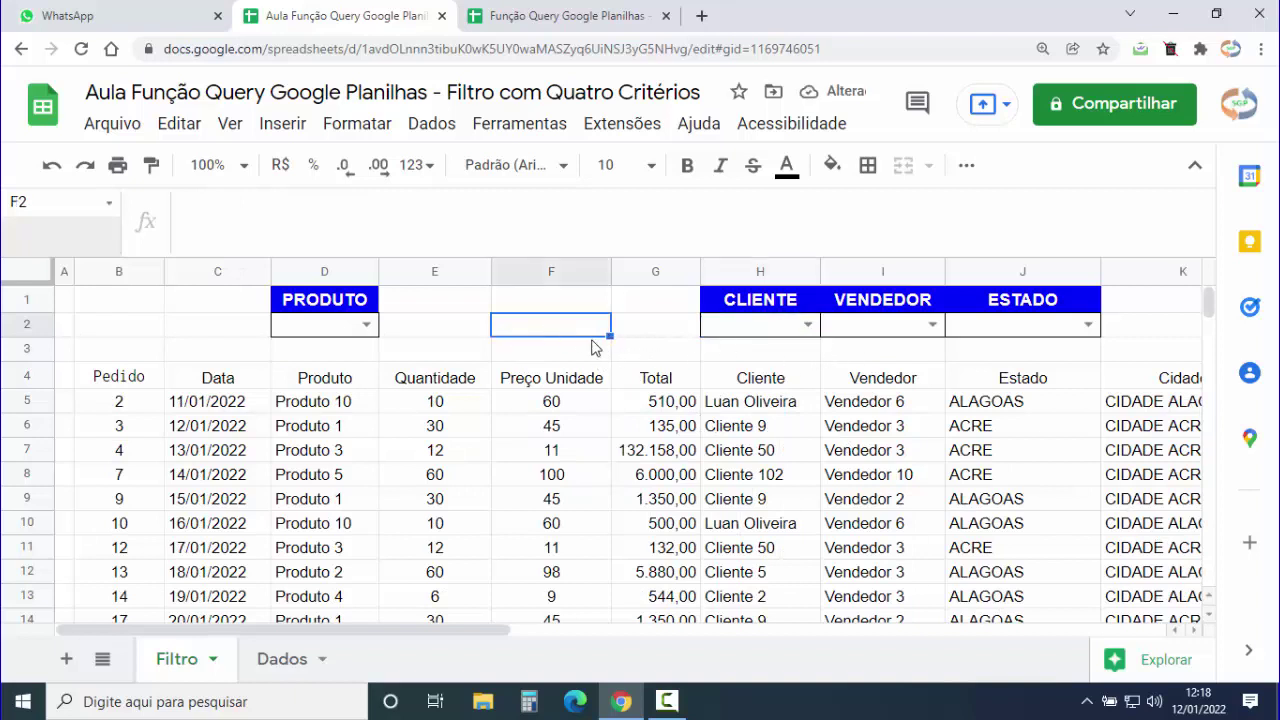
- Select cell B4 to review the QUERY formula and its CONTAINS conditions
{"action": "left_click", "coordinate": [129, 384]}
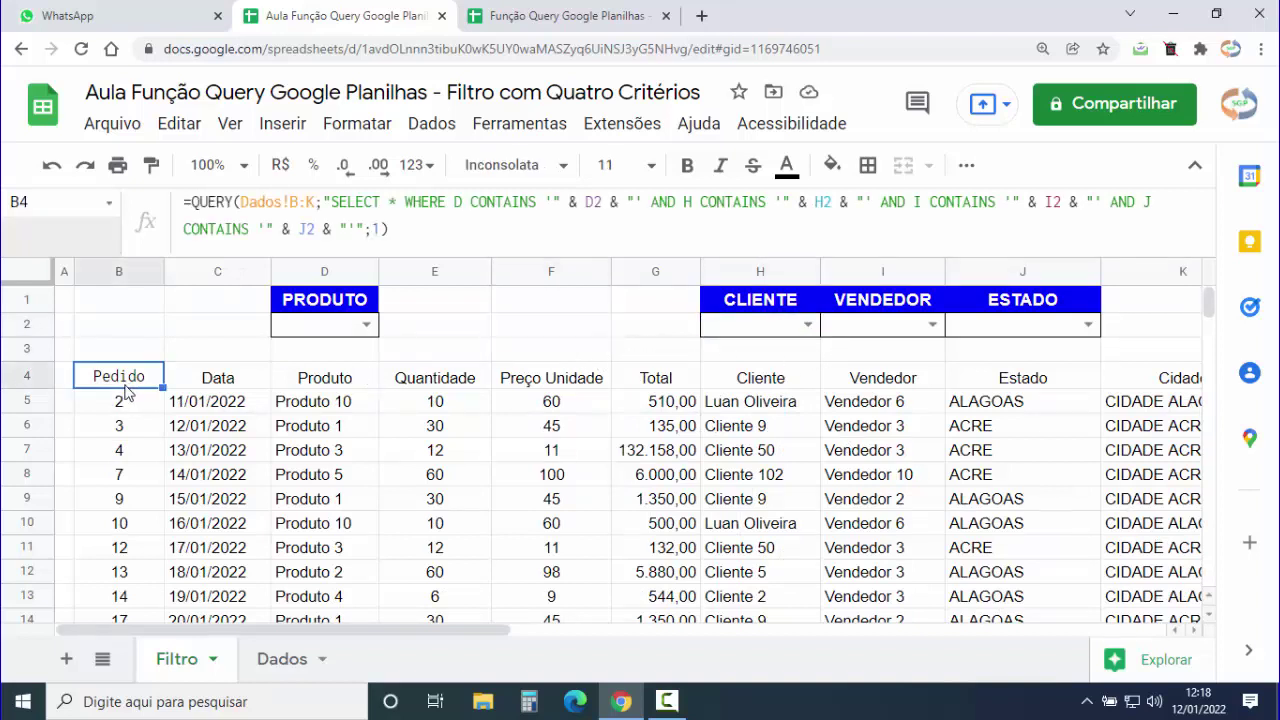